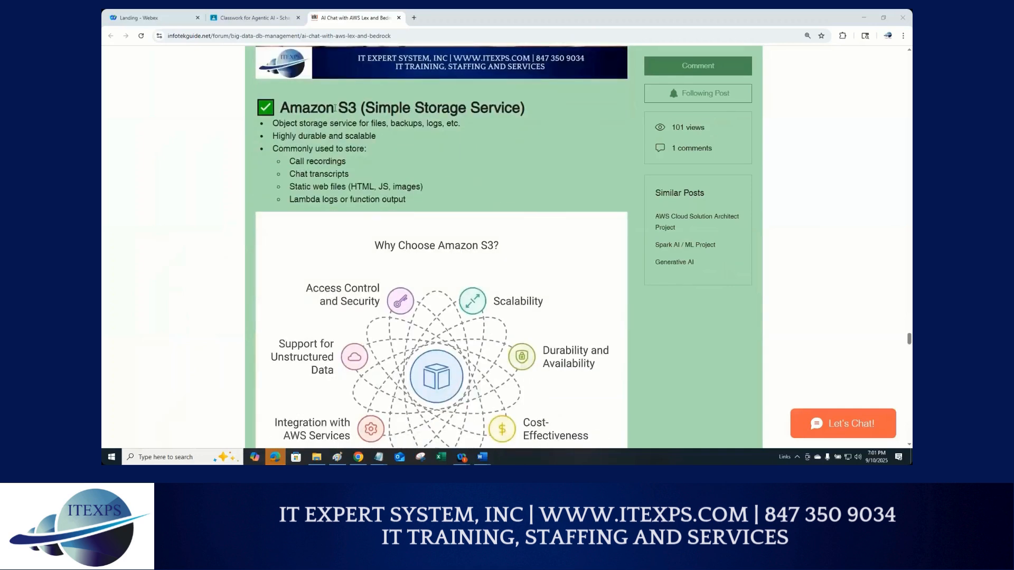
# Step: Switch to the Paint diagram and draw a blue rectangle about 258 × 278 px around the S3 box
pyautogui.doubleClick(342, 109)
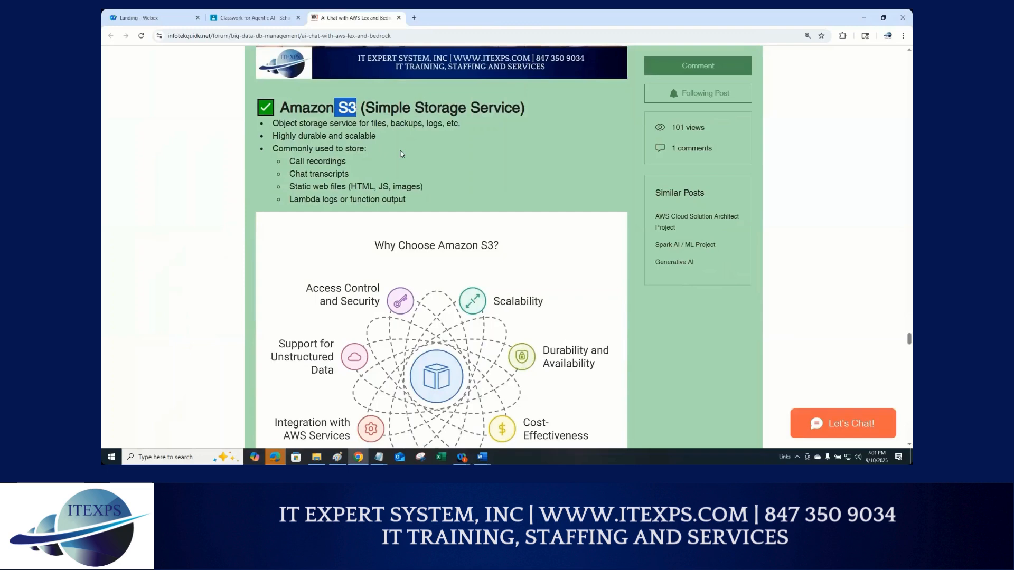
pyautogui.click(337, 457)
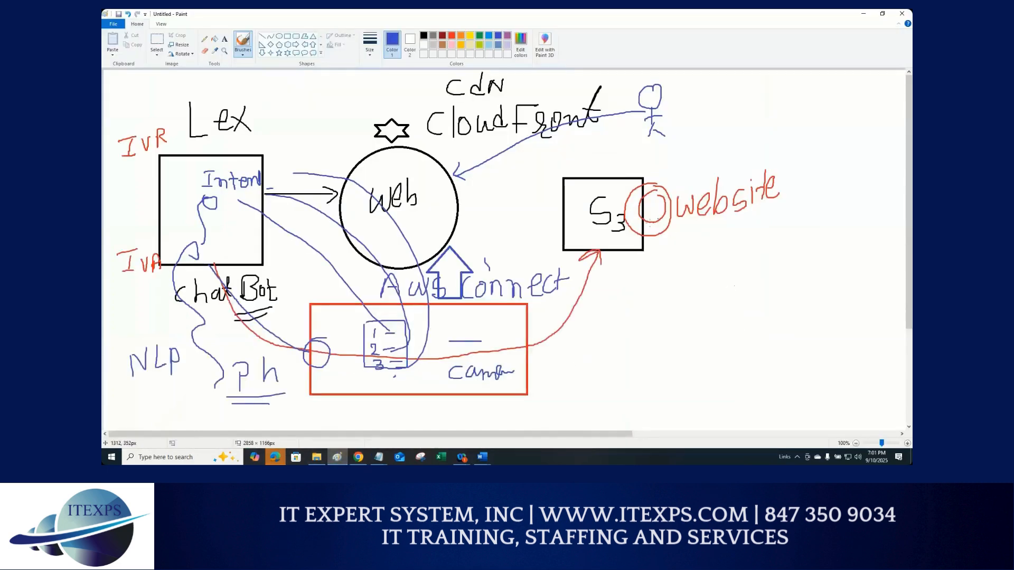
pyautogui.click(287, 36)
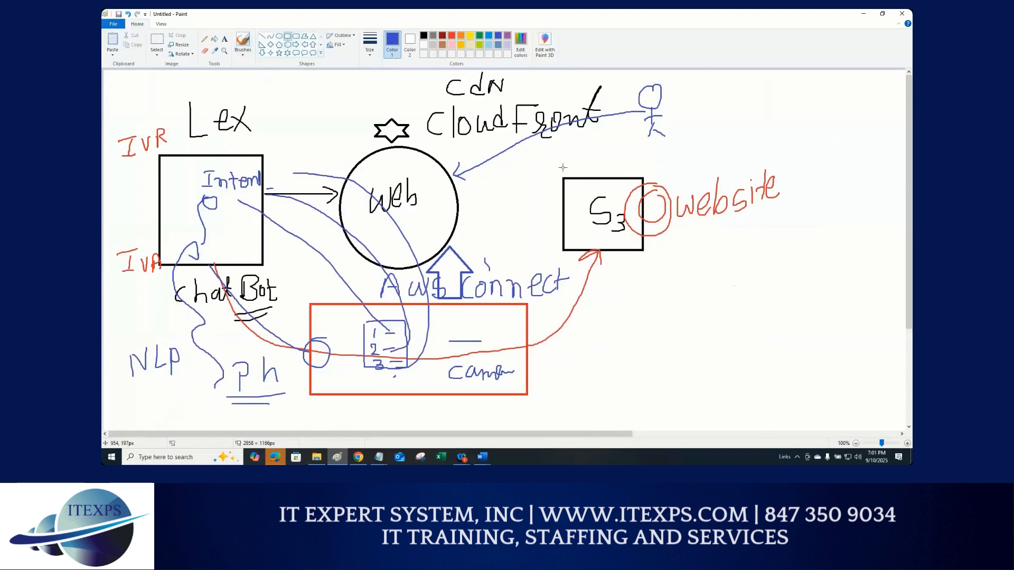
pyautogui.moveTo(551, 163)
pyautogui.mouseDown()
pyautogui.moveTo(629, 267)
pyautogui.moveTo(660, 280)
pyautogui.mouseUp()
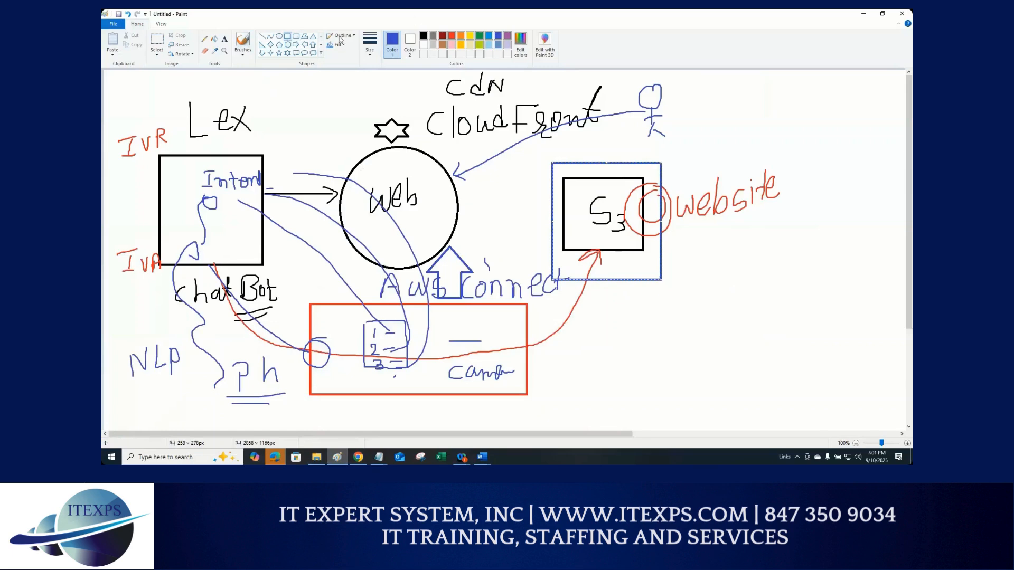
# Step: Handwrite the label "Part A" in blue with the brush just below the new rectangle around S3
pyautogui.click(243, 43)
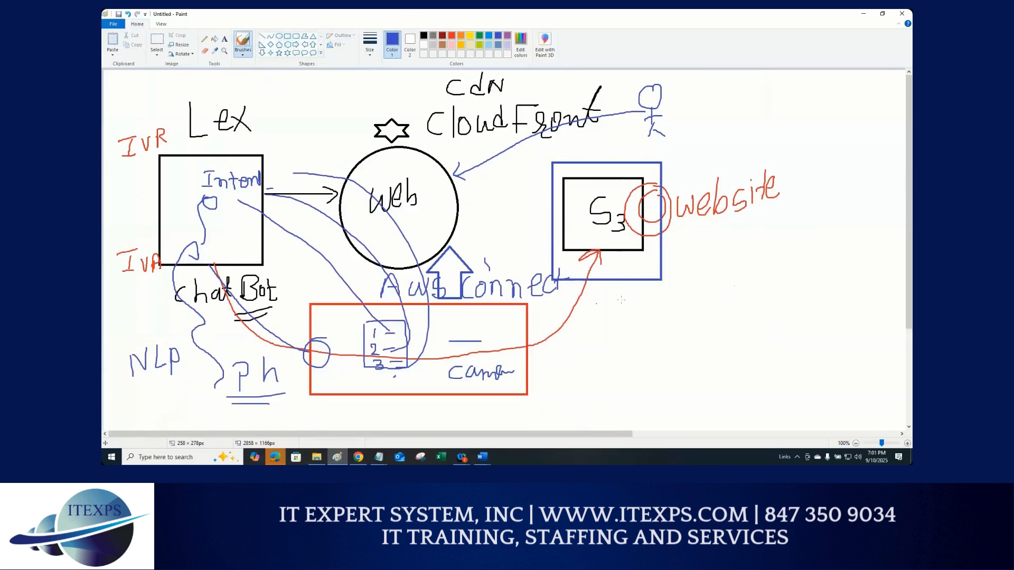
pyautogui.moveTo(622, 291); pyautogui.dragTo(621, 314)
pyautogui.moveTo(621, 292)
pyautogui.mouseDown()
pyautogui.moveTo(623, 302)
pyautogui.moveTo(656, 308)
pyautogui.moveTo(685, 309)
pyautogui.moveTo(694, 297)
pyautogui.mouseUp()
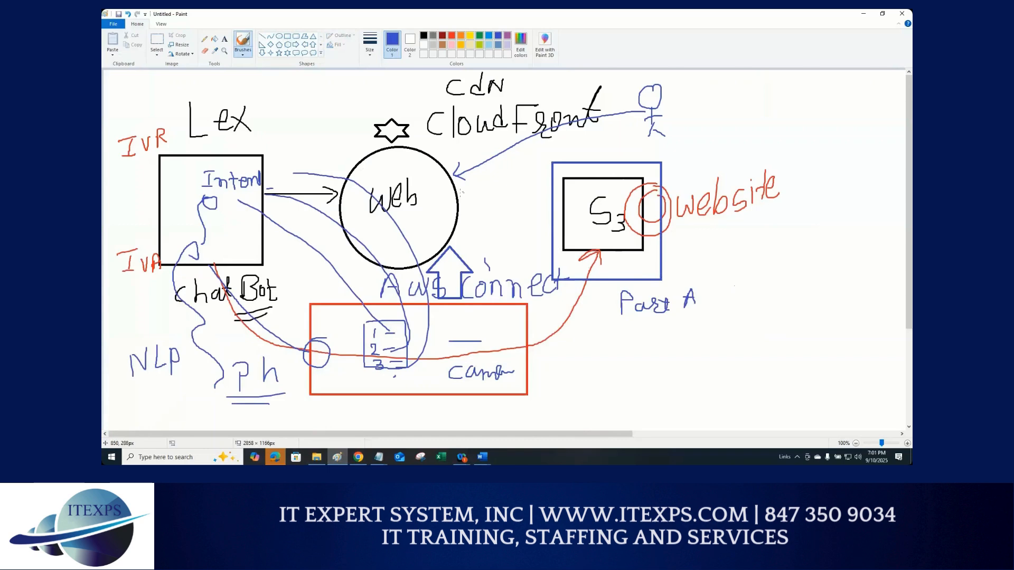
# Step: Link the web circle to S3 with a line marked B, and add circled letters C beside Lex, D below the AWS Connect box and E in the web circle
pyautogui.moveTo(535, 194)
pyautogui.mouseDown()
pyautogui.moveTo(556, 193)
pyautogui.moveTo(464, 196)
pyautogui.moveTo(549, 198)
pyautogui.moveTo(493, 228)
pyautogui.moveTo(516, 207)
pyautogui.moveTo(489, 200)
pyautogui.mouseUp()
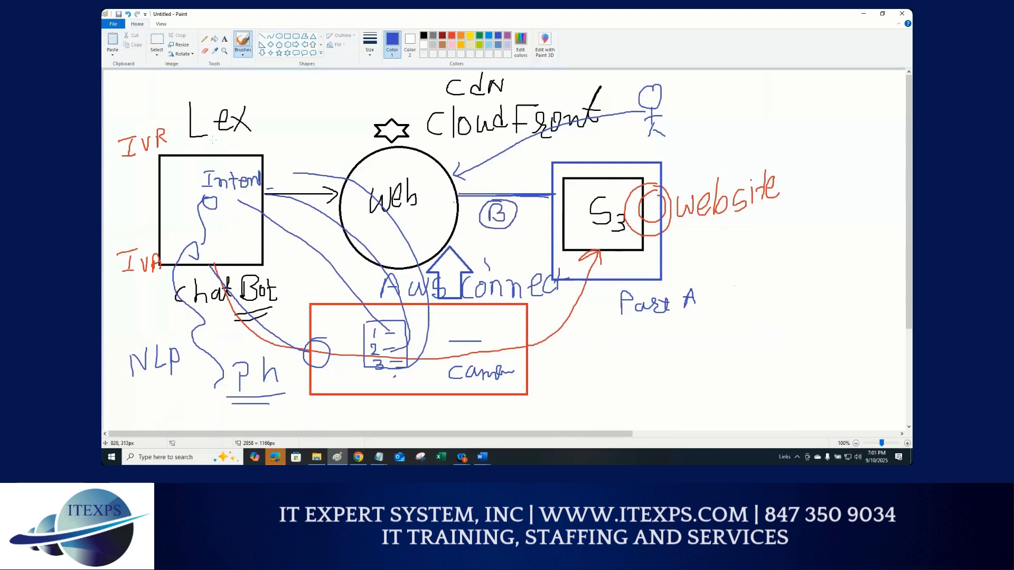
pyautogui.moveTo(274, 115)
pyautogui.mouseDown()
pyautogui.moveTo(279, 131)
pyautogui.moveTo(263, 109)
pyautogui.moveTo(262, 138)
pyautogui.moveTo(276, 108)
pyautogui.mouseUp()
pyautogui.moveTo(402, 399)
pyautogui.mouseDown()
pyautogui.moveTo(411, 413)
pyautogui.moveTo(392, 412)
pyautogui.moveTo(396, 391)
pyautogui.moveTo(420, 404)
pyautogui.moveTo(405, 386)
pyautogui.moveTo(410, 259)
pyautogui.moveTo(399, 246)
pyautogui.moveTo(412, 256)
pyautogui.mouseUp()
pyautogui.moveTo(407, 234)
pyautogui.mouseDown()
pyautogui.moveTo(391, 252)
pyautogui.moveTo(406, 264)
pyautogui.moveTo(412, 235)
pyautogui.mouseUp()
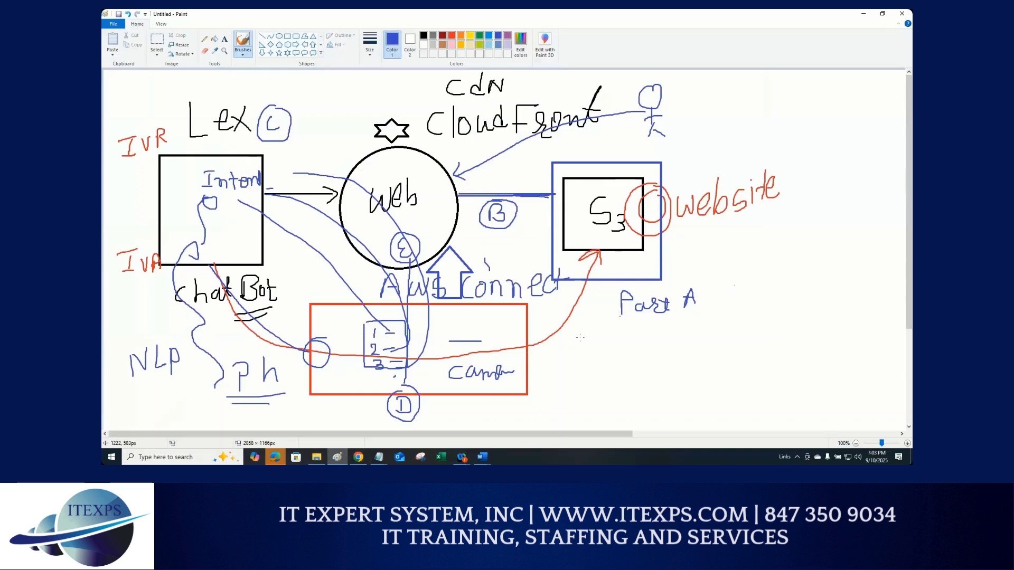
# Step: Switch to the AWS sign-in page in Chrome and point out the "Create a new AWS account" link with a temporary red arrow and underlines
pyautogui.click(358, 456)
pyautogui.scroll(-8, 464, 269)
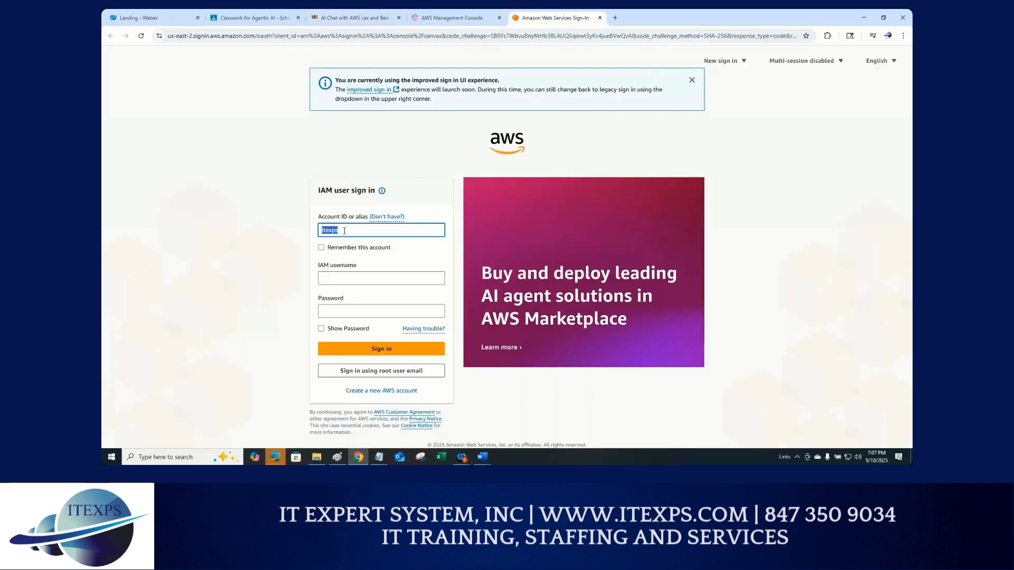
pyautogui.click(343, 283)
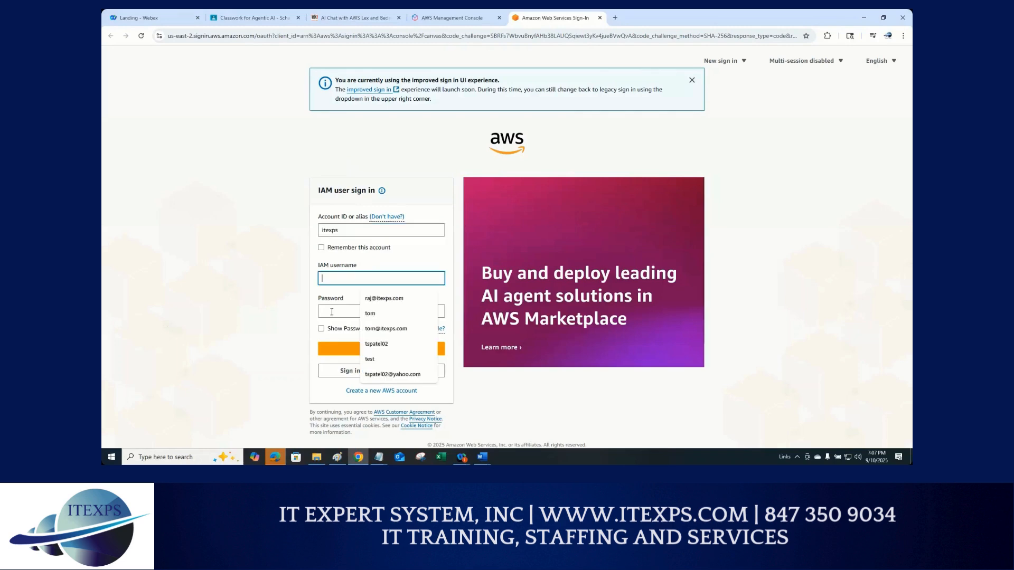
pyautogui.click(298, 323)
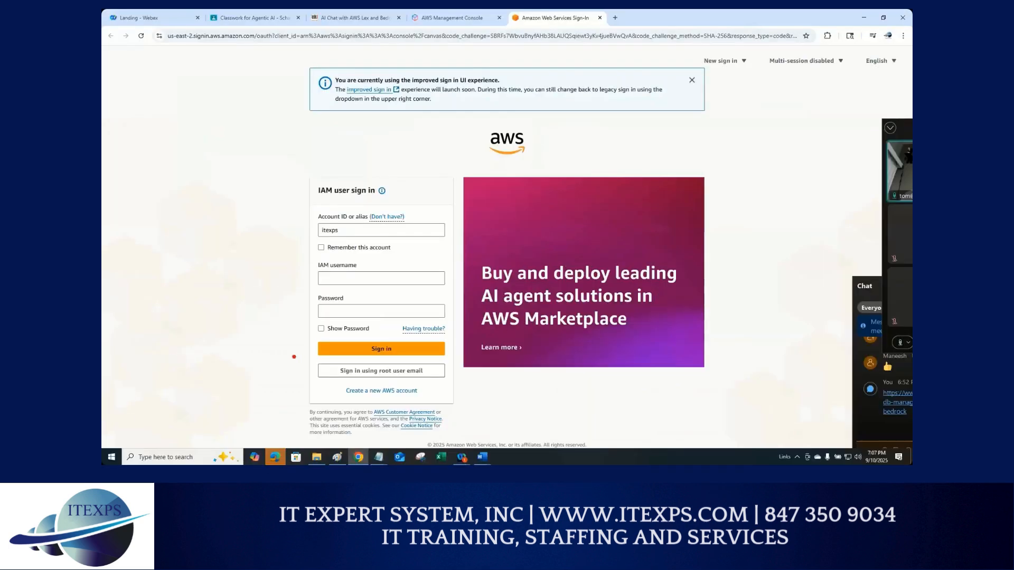
pyautogui.moveTo(292, 354)
pyautogui.mouseDown()
pyautogui.moveTo(339, 387)
pyautogui.moveTo(404, 398)
pyautogui.moveTo(360, 406)
pyautogui.moveTo(411, 406)
pyautogui.mouseUp()
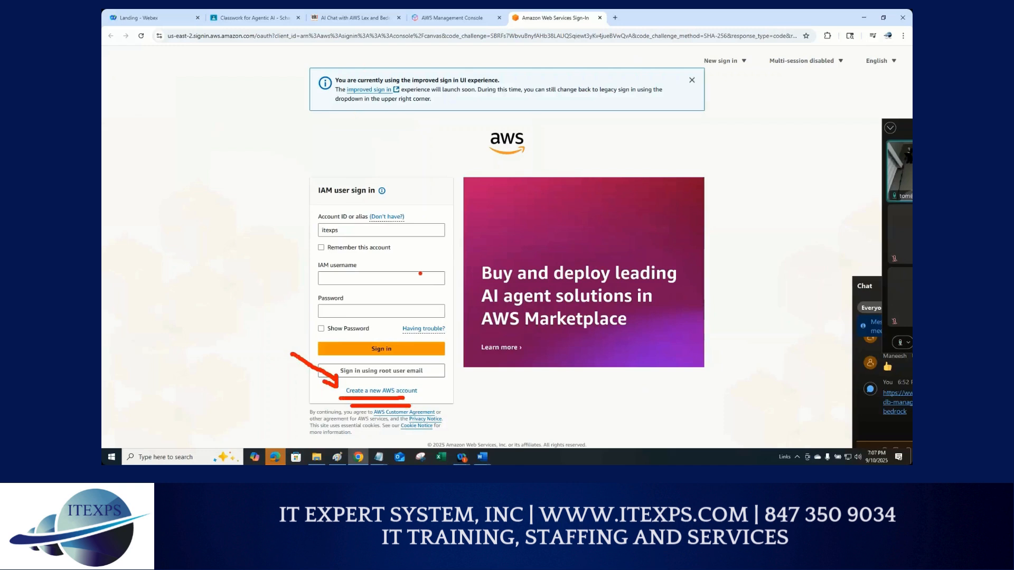
pyautogui.press('Escape')
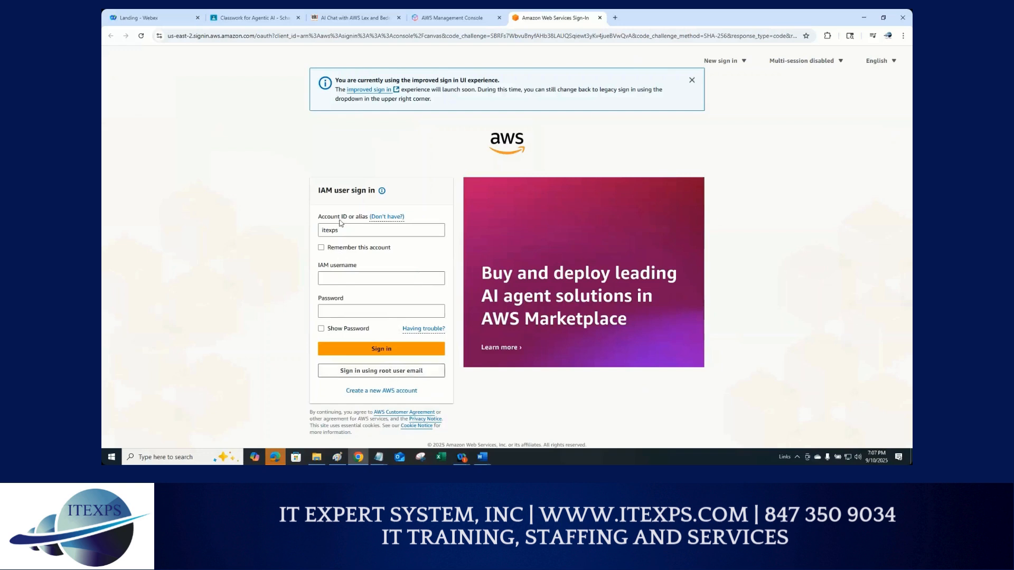
# Step: Choose to sign in as root user and submit the root account's email address
pyautogui.click(369, 376)
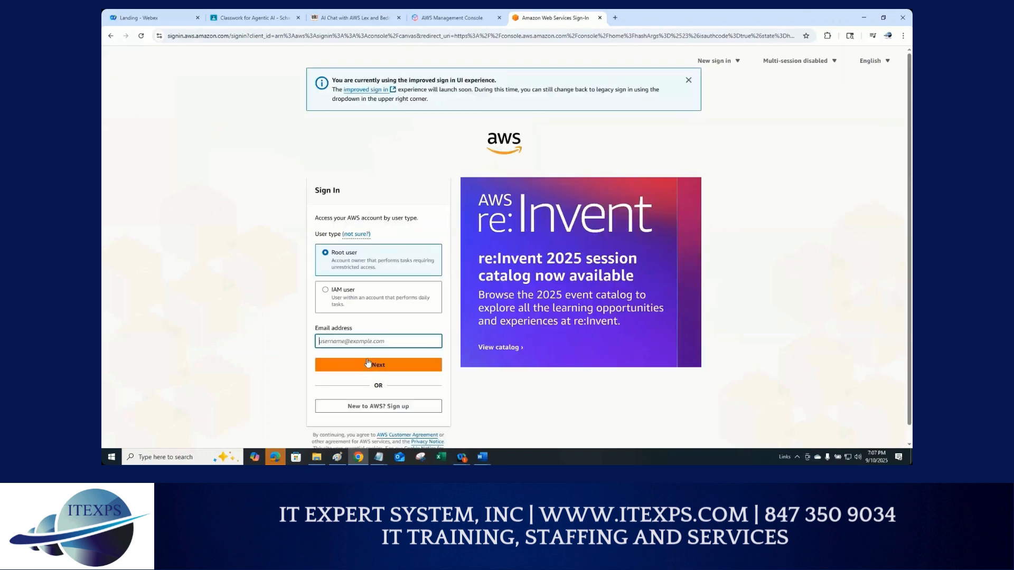
pyautogui.click(360, 341)
pyautogui.click(372, 363)
pyautogui.click(371, 367)
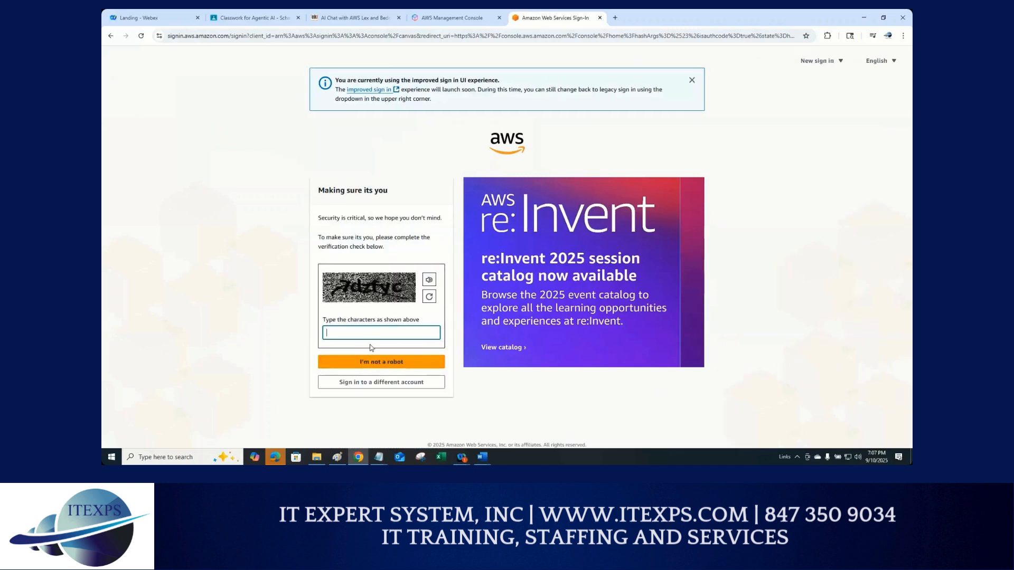
# Step: Load a new CAPTCHA image, enter its characters and submit the verification check
pyautogui.click(428, 297)
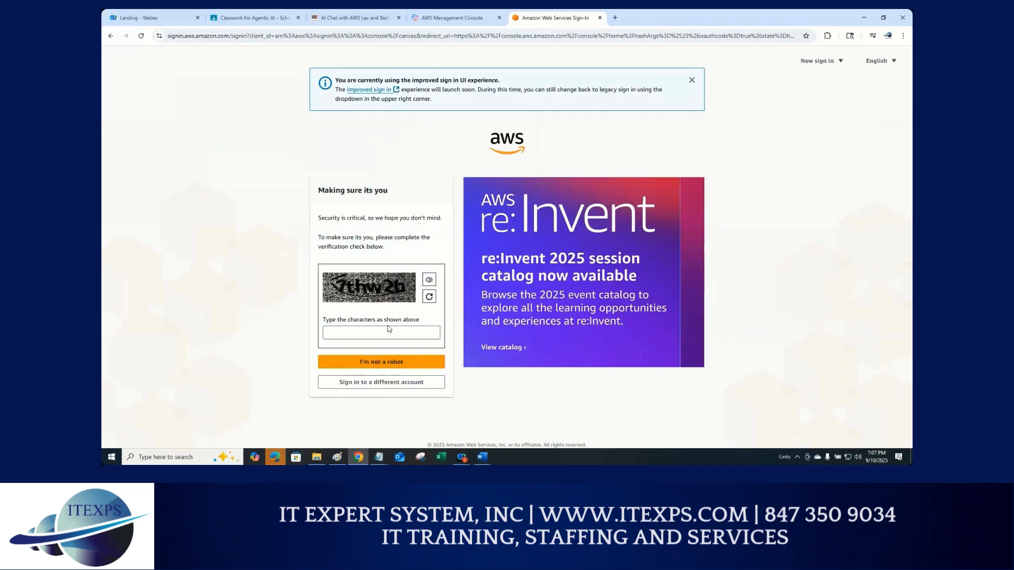
pyautogui.click(363, 335)
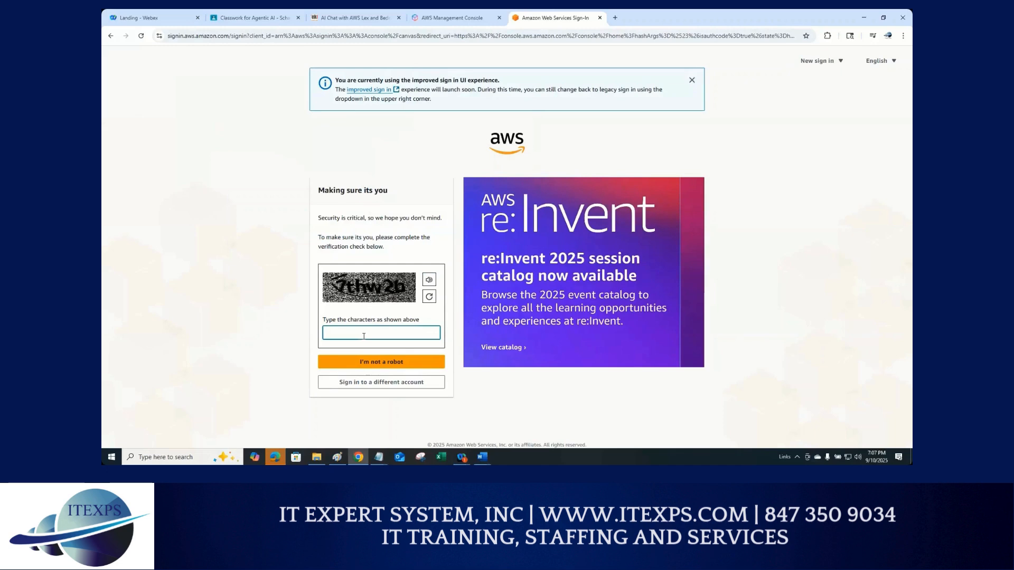
pyautogui.write('7thw2b')
pyautogui.click(370, 363)
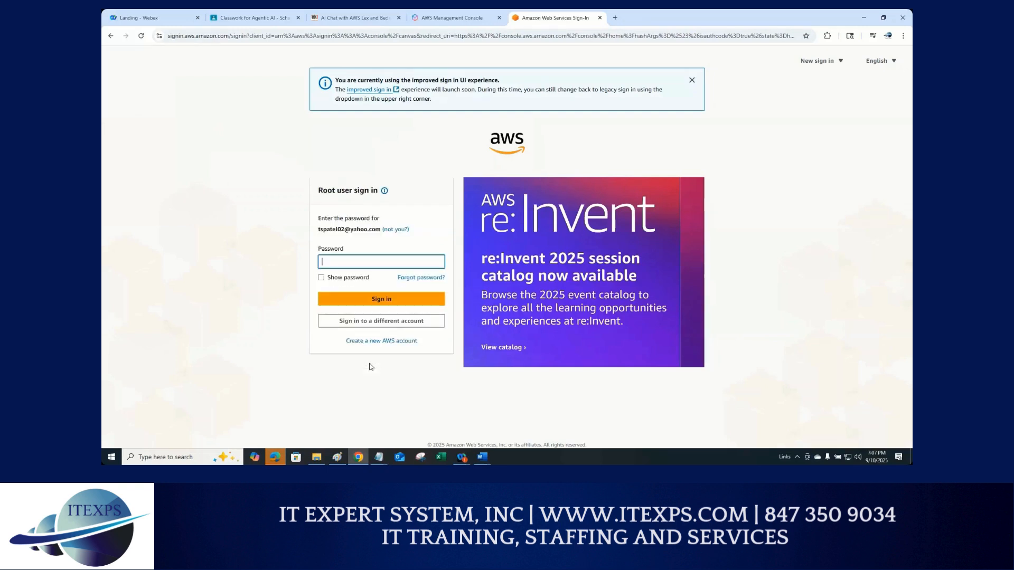
# Step: Enter the root account password and the MFA code to sign in to the AWS console
pyautogui.press('Return')
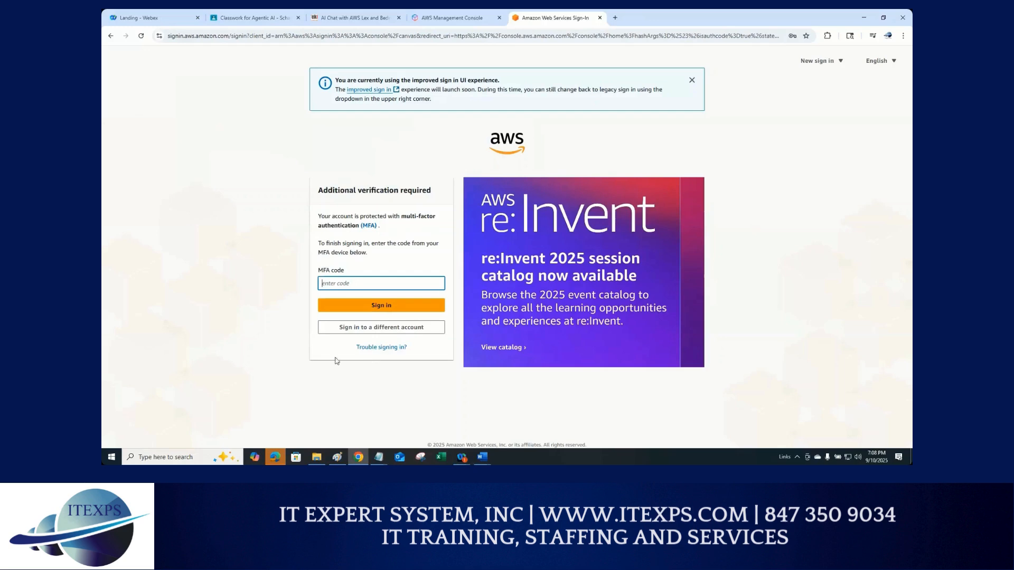
pyautogui.click(349, 309)
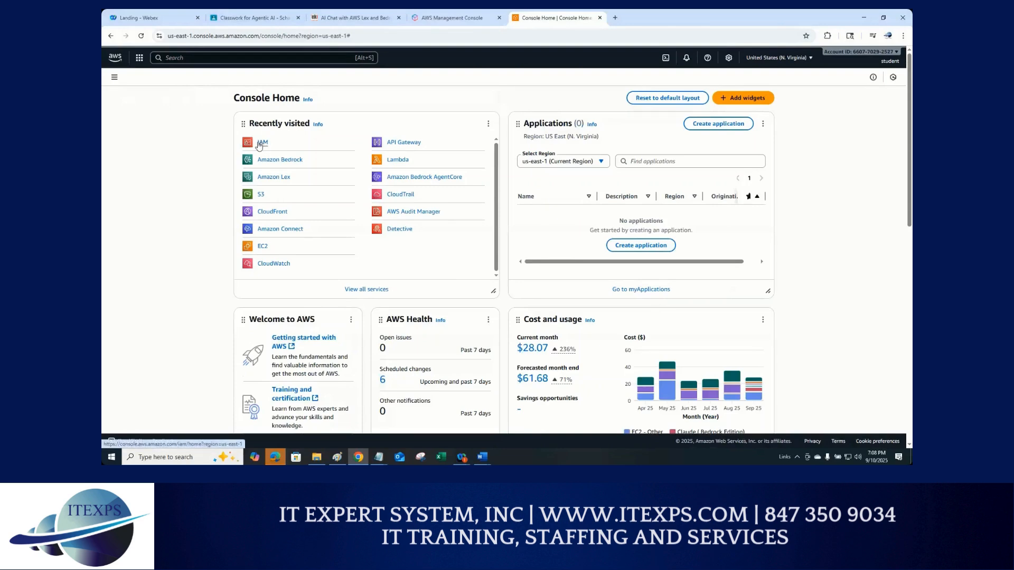
# Step: Search the console for IAM, circle the search term with a temporary red mark, and open the IAM service
pyautogui.click(195, 58)
pyautogui.write('IAM')
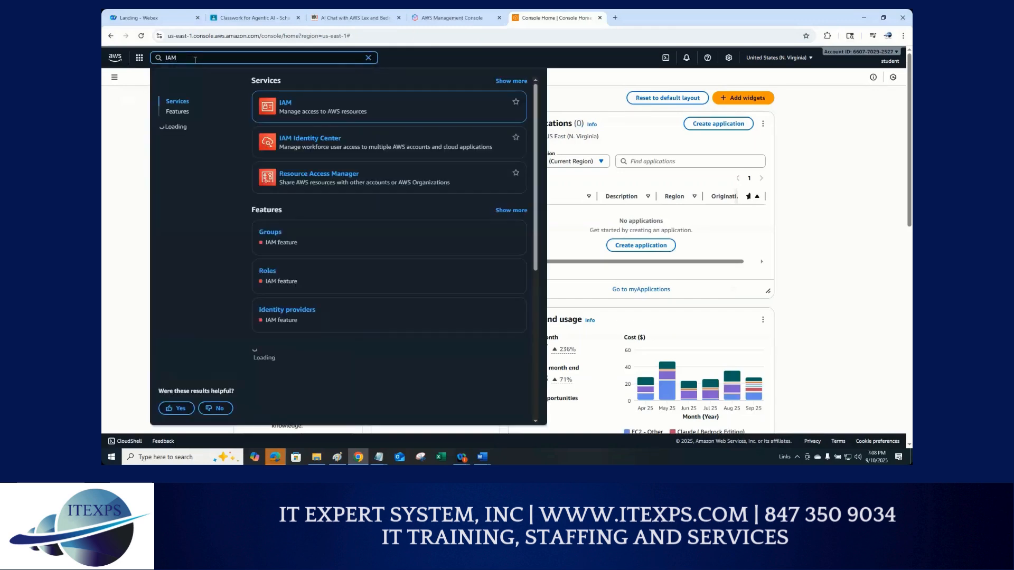
pyautogui.hotkey('ctrl', '1')
pyautogui.click(196, 59)
pyautogui.moveTo(143, 83)
pyautogui.mouseDown()
pyautogui.moveTo(174, 26)
pyautogui.moveTo(144, 83)
pyautogui.mouseUp()
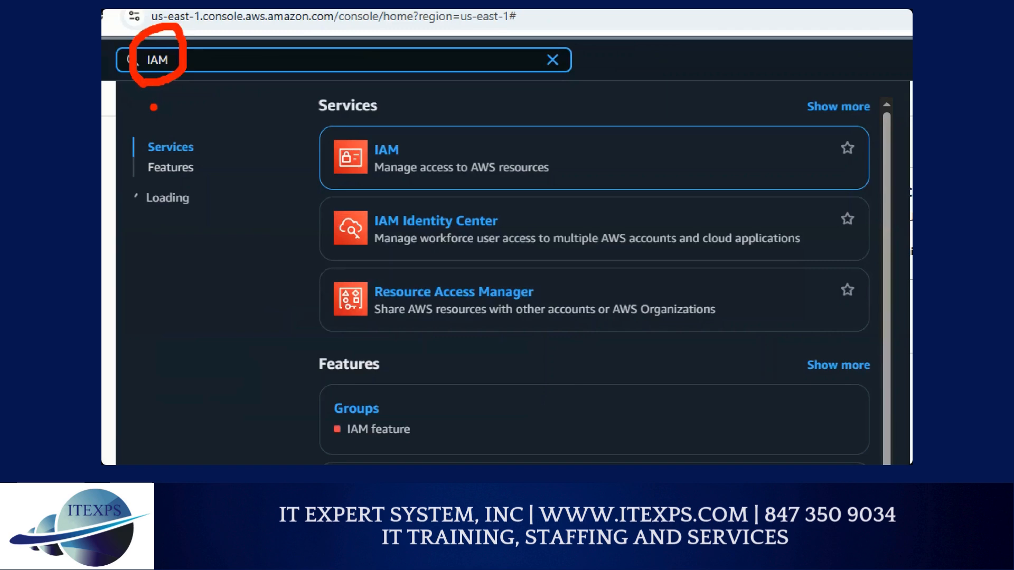
pyautogui.press('Escape')
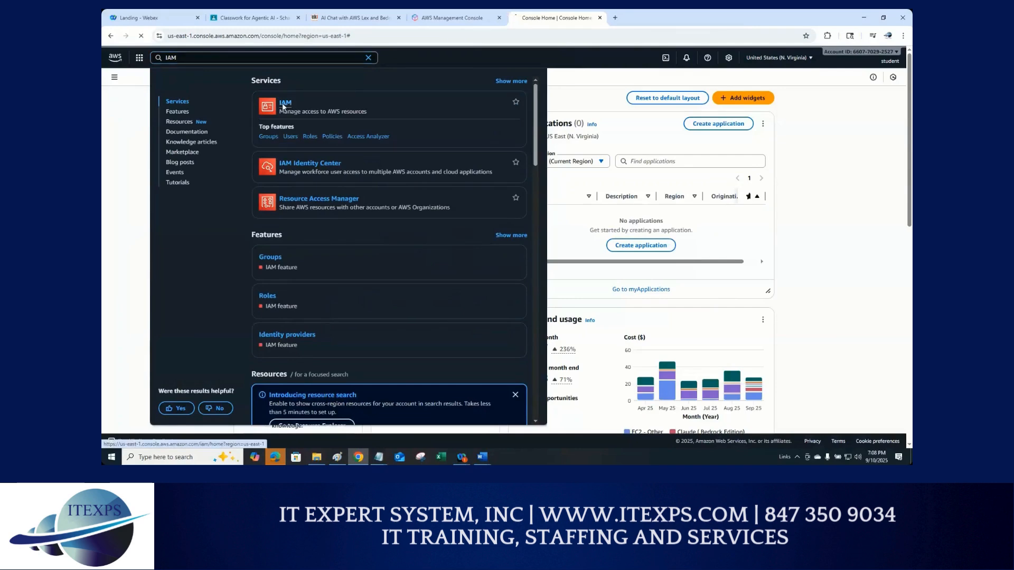
pyautogui.click(283, 107)
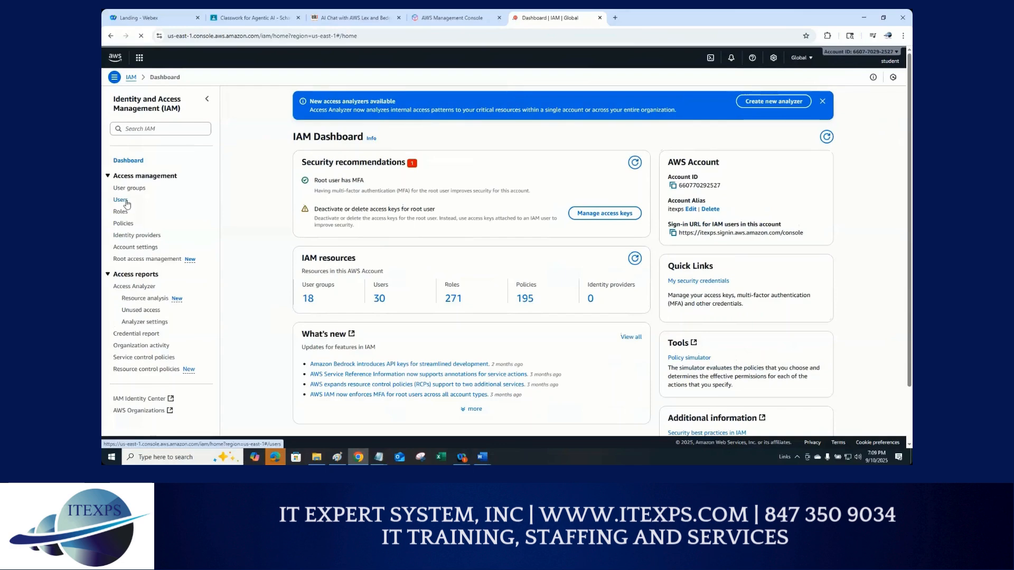
# Step: Circle the Users entry under Access management with a temporary red mark and open the IAM users list
pyautogui.hotkey('ctrl', '1')
pyautogui.click(151, 211)
pyautogui.moveTo(150, 219); pyautogui.dragTo(132, 224)
pyautogui.press('Escape')
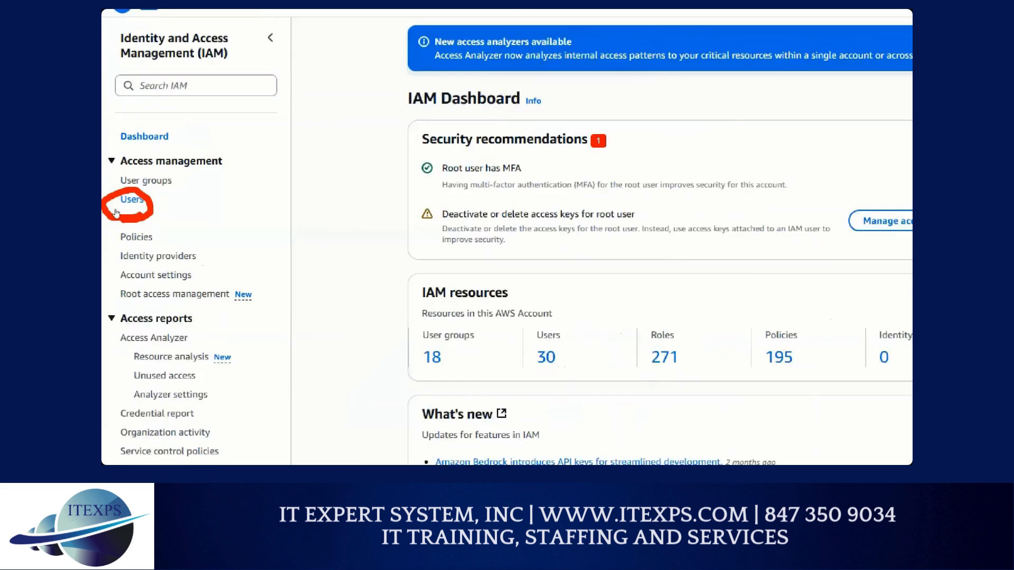
pyautogui.click(118, 203)
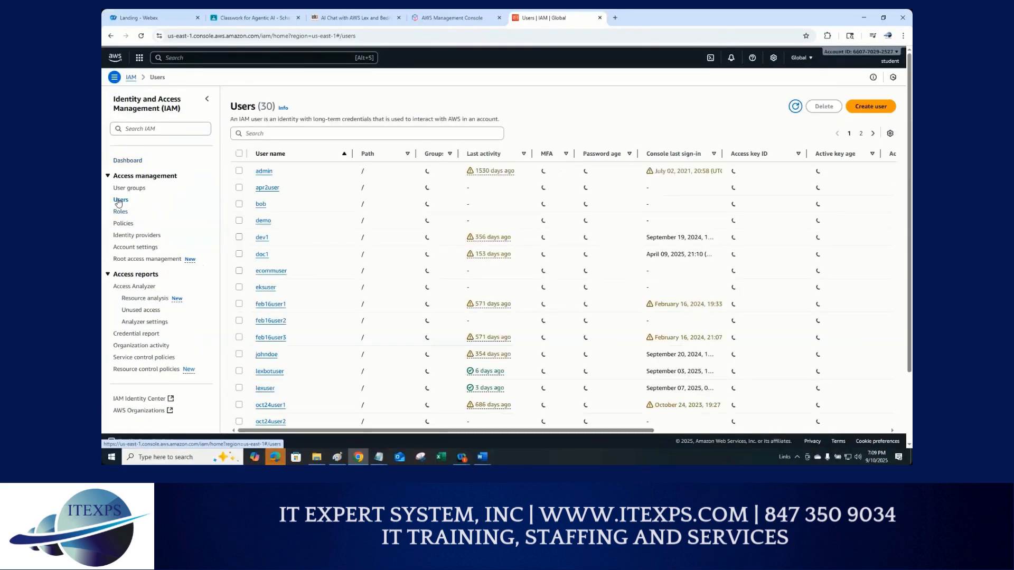
# Step: Filter the IAM users list by "le" and open the details of lexuser
pyautogui.click(282, 133)
pyautogui.write('le')
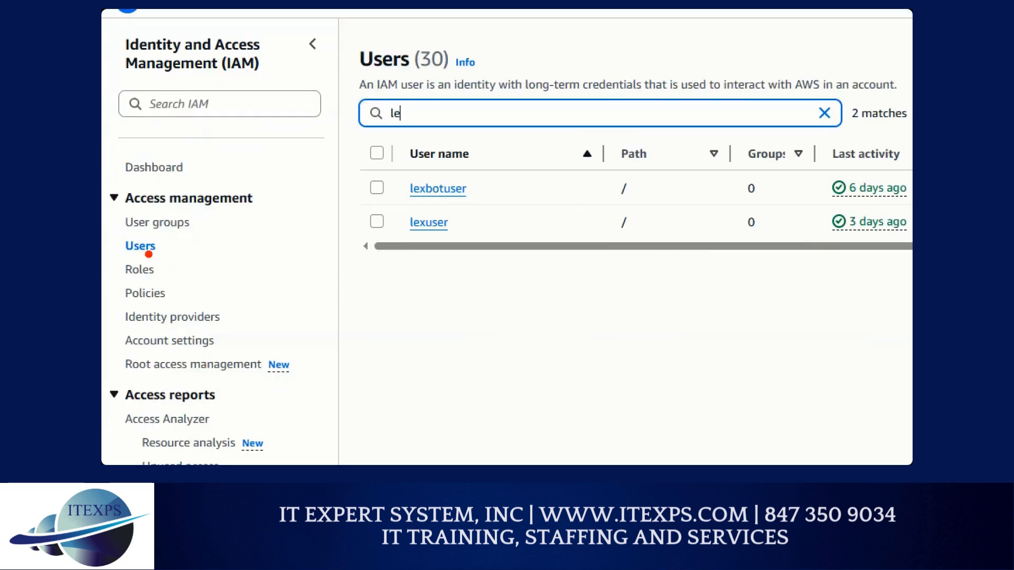
pyautogui.moveTo(149, 254)
pyautogui.mouseDown()
pyautogui.moveTo(184, 262)
pyautogui.moveTo(338, 87)
pyautogui.moveTo(382, 166)
pyautogui.moveTo(385, 230)
pyautogui.moveTo(410, 207)
pyautogui.moveTo(474, 242)
pyautogui.moveTo(404, 240)
pyautogui.mouseUp()
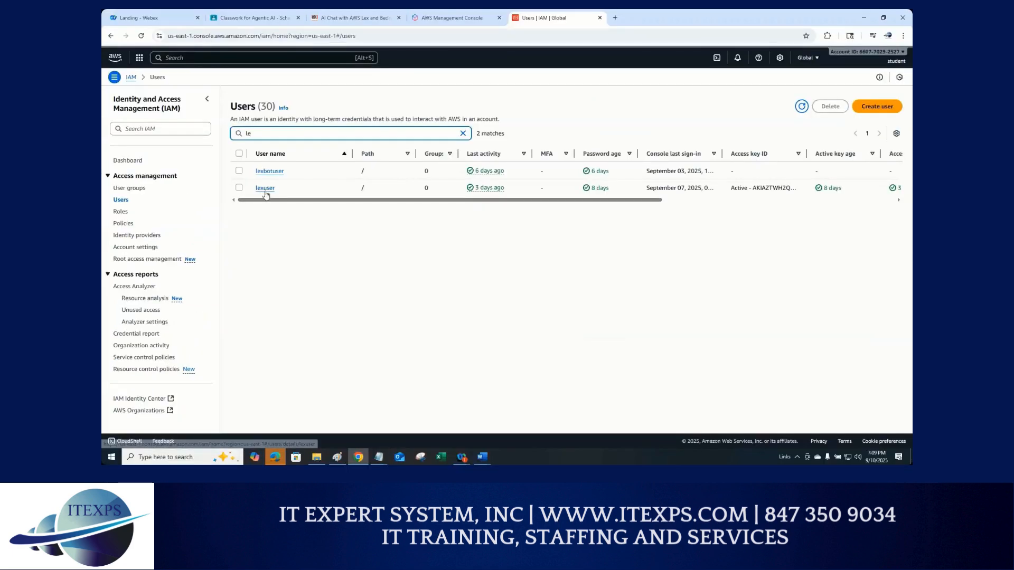
pyautogui.click(266, 188)
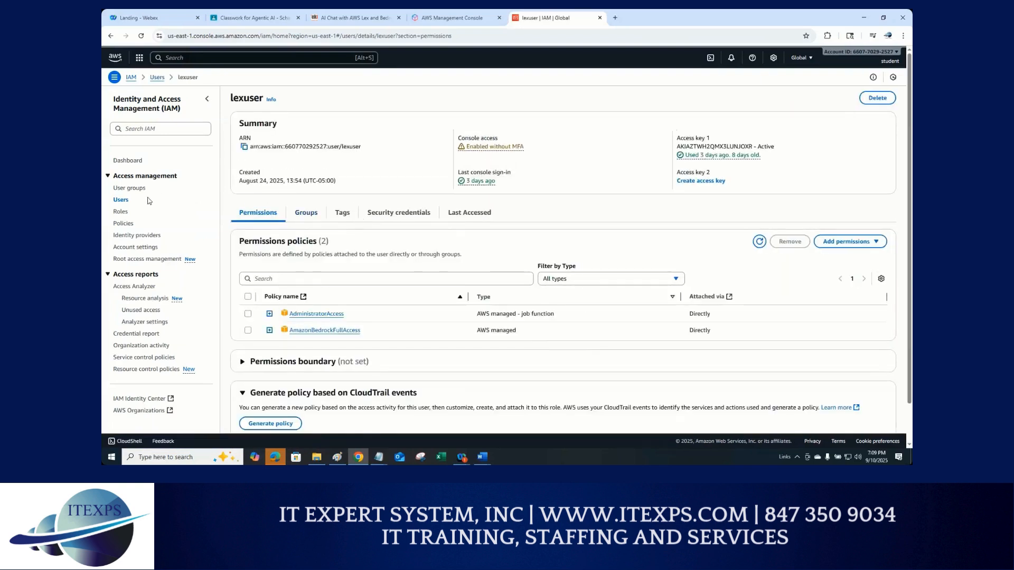
# Step: Open lexuser's security credentials, outline the console sign-in link with temporary red marks, and copy the link
pyautogui.click(402, 214)
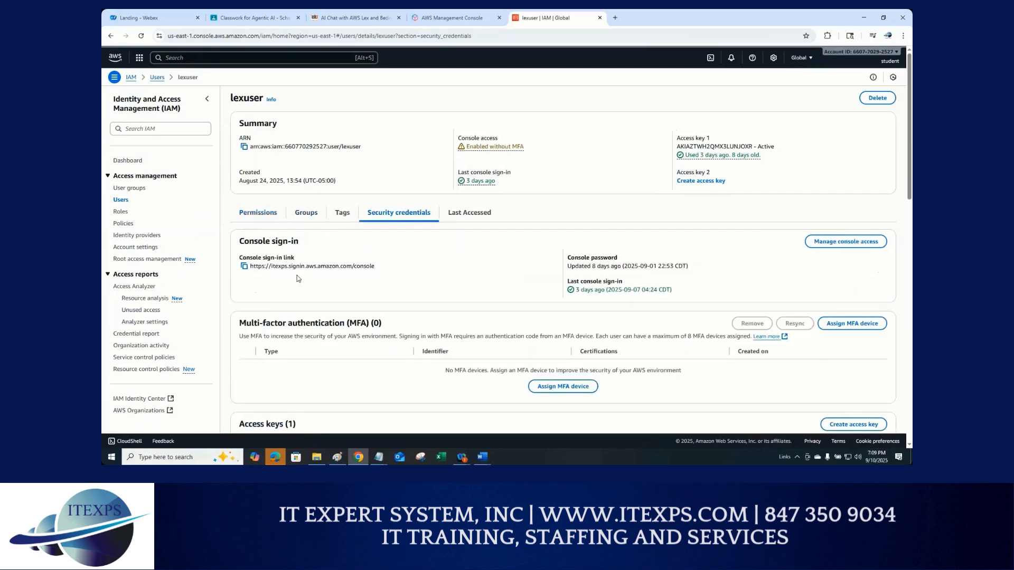
pyautogui.moveTo(246, 271)
pyautogui.mouseDown()
pyautogui.moveTo(499, 260)
pyautogui.moveTo(350, 237)
pyautogui.moveTo(203, 240)
pyautogui.mouseUp()
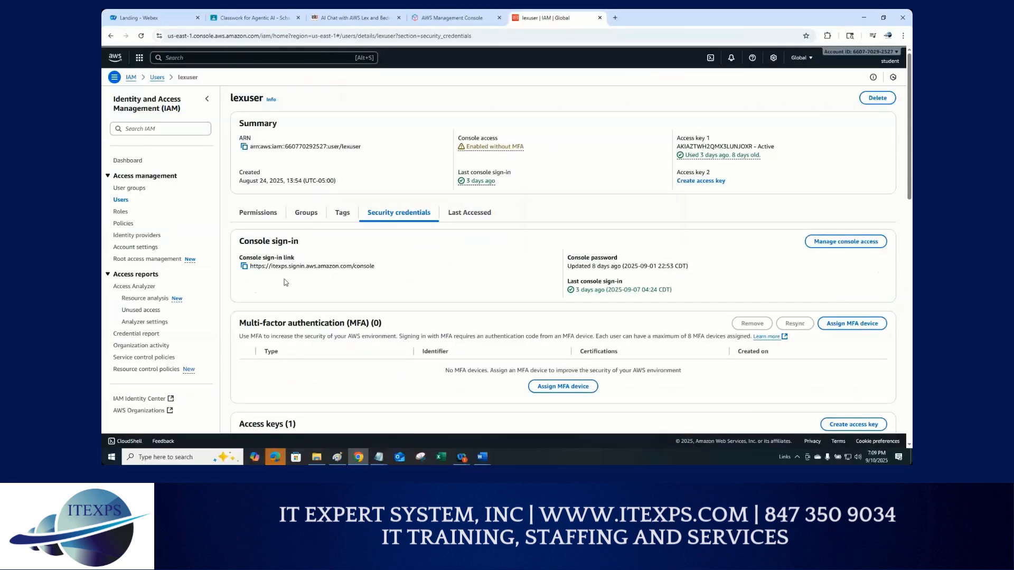
pyautogui.moveTo(245, 275)
pyautogui.mouseDown()
pyautogui.moveTo(391, 261)
pyautogui.moveTo(310, 254)
pyautogui.mouseUp()
pyautogui.moveTo(358, 231)
pyautogui.mouseDown()
pyautogui.moveTo(210, 231)
pyautogui.moveTo(209, 270)
pyautogui.moveTo(247, 277)
pyautogui.mouseUp()
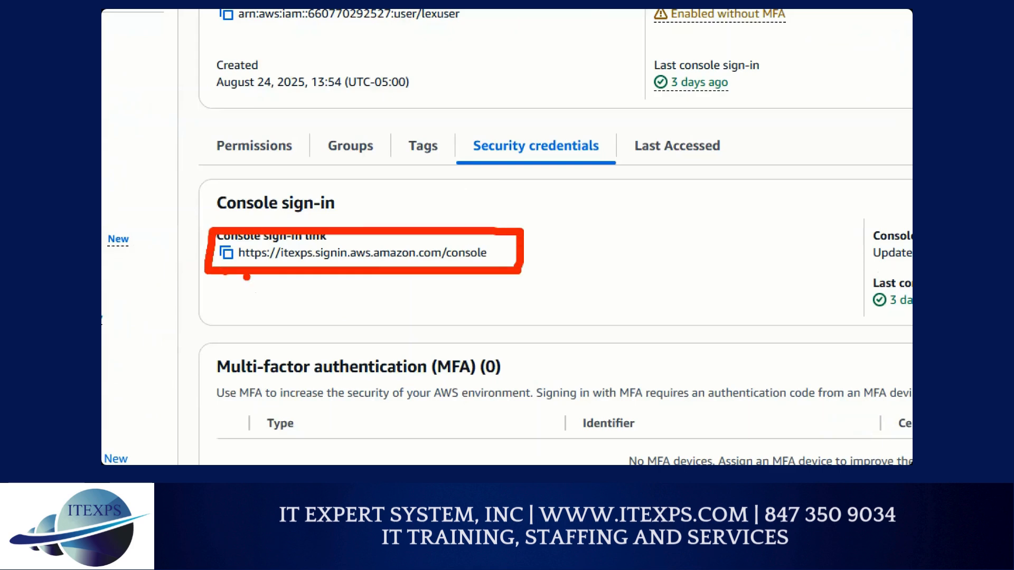
pyautogui.click(226, 253)
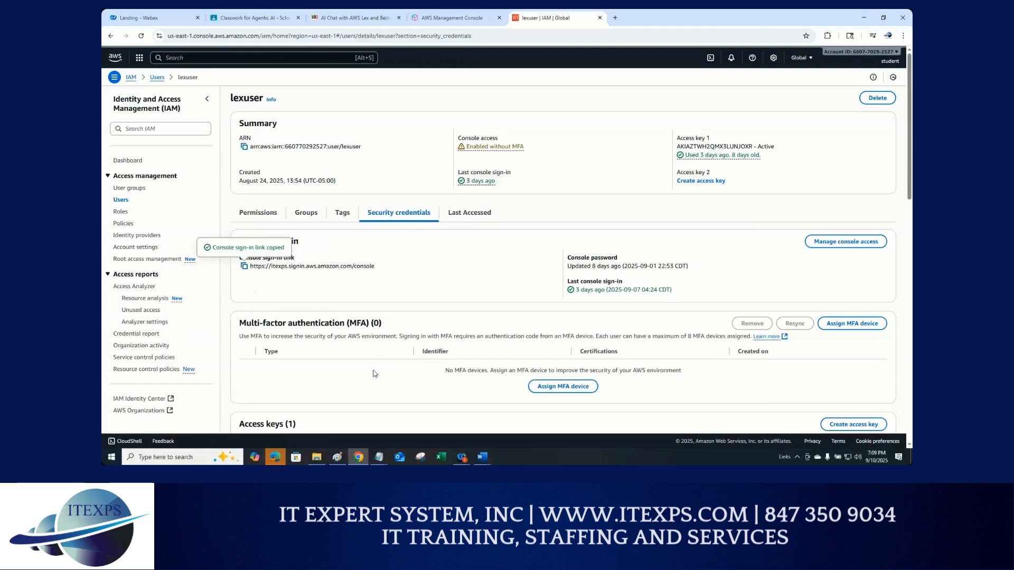
# Step: Switch to Microsoft Edge and open the copied console sign-in link in the current tab
pyautogui.click(275, 461)
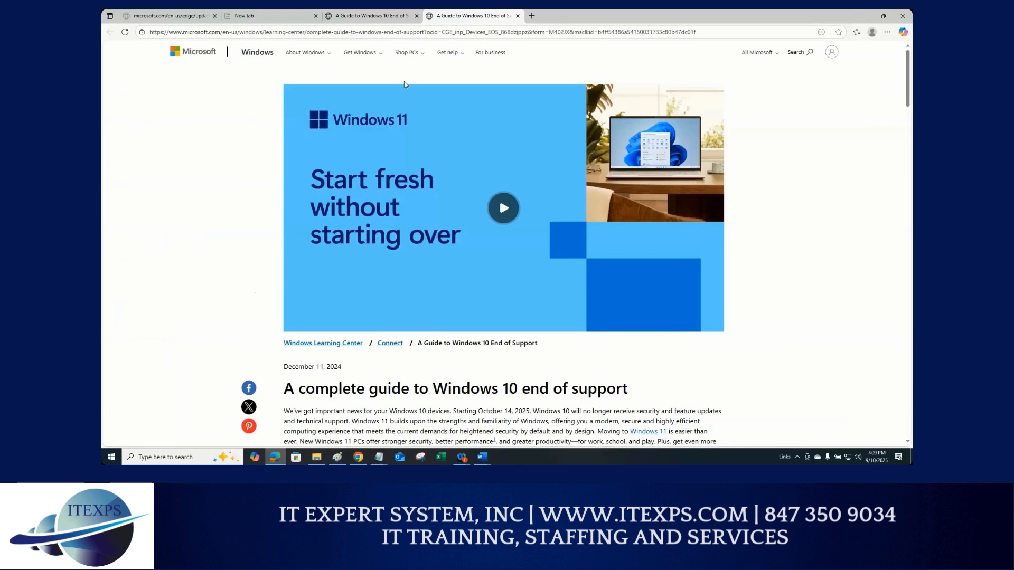
pyautogui.click(424, 35)
pyautogui.hotkey('ctrl', 'a')
pyautogui.hotkey('ctrl', 'v')
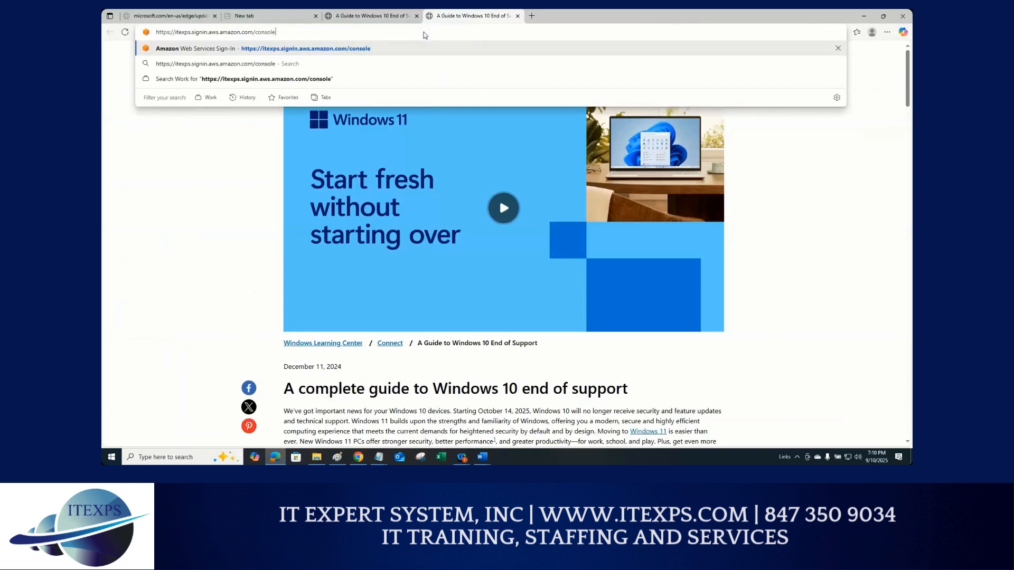
pyautogui.press('Return')
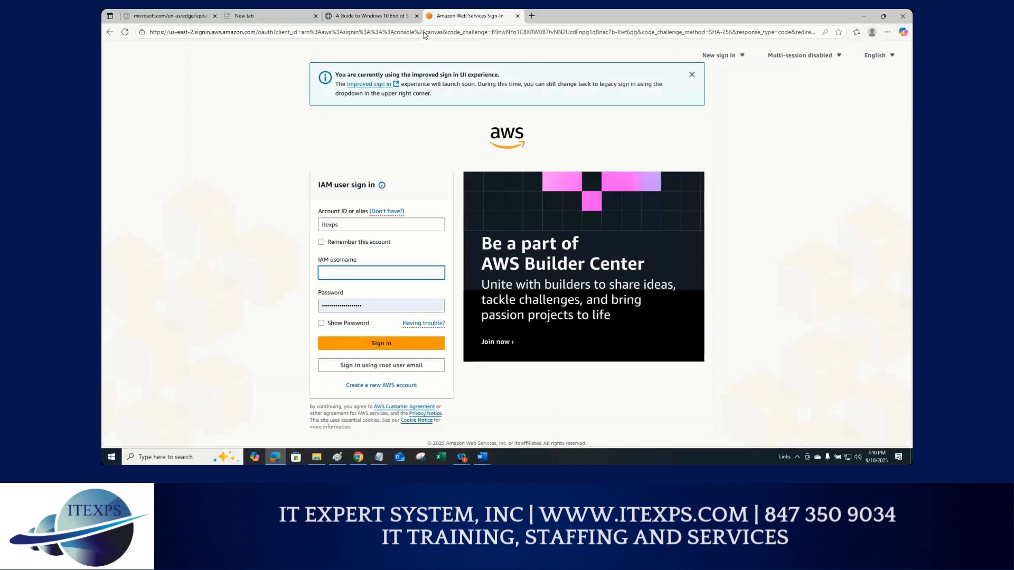
# Step: Sign in to AWS as the IAM user lexuser with the filled-in password and dismiss the leaked-passwords offer
pyautogui.write('lexbotuser')
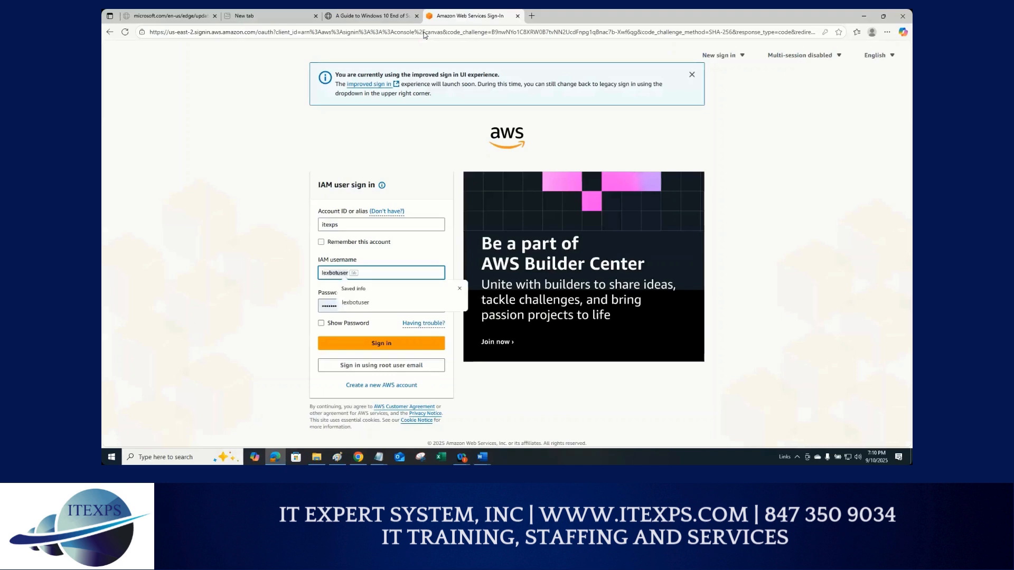
pyautogui.press('BackSpace')
pyautogui.press('BackSpace')
pyautogui.press('BackSpace')
pyautogui.press('BackSpace')
pyautogui.press('BackSpace')
pyautogui.press('BackSpace')
pyautogui.press('BackSpace')
pyautogui.write('user')
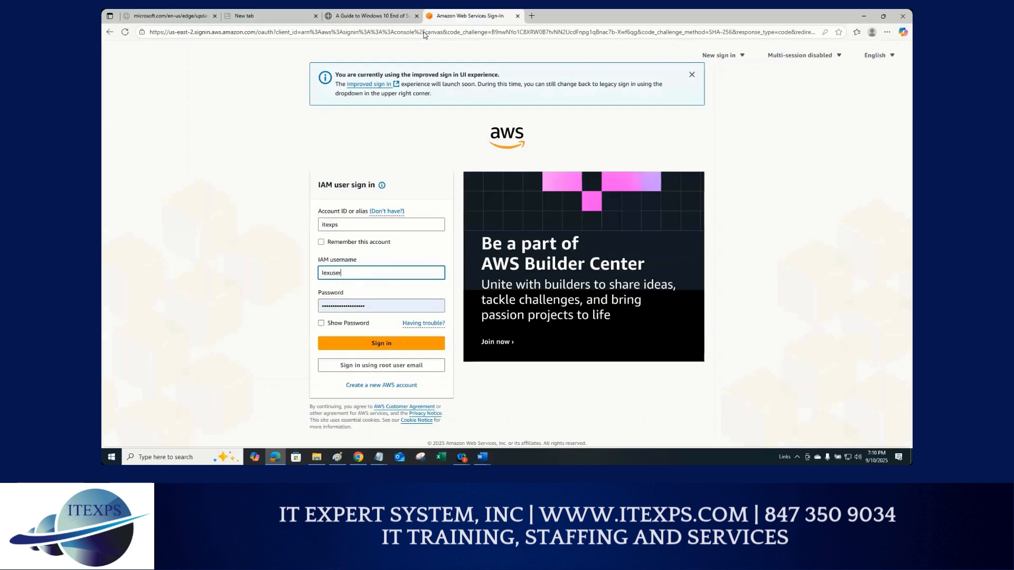
pyautogui.click(372, 343)
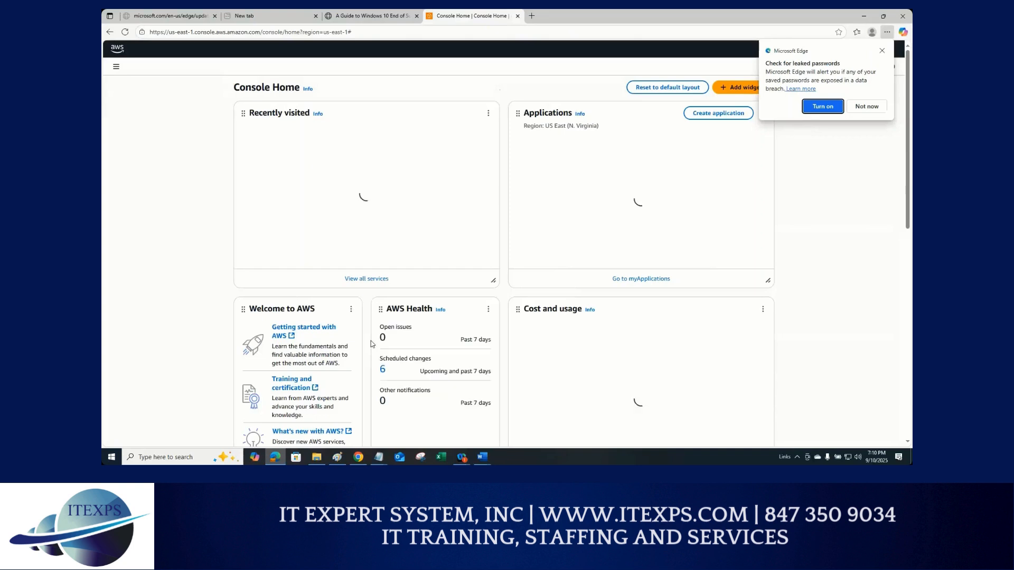
pyautogui.click(882, 50)
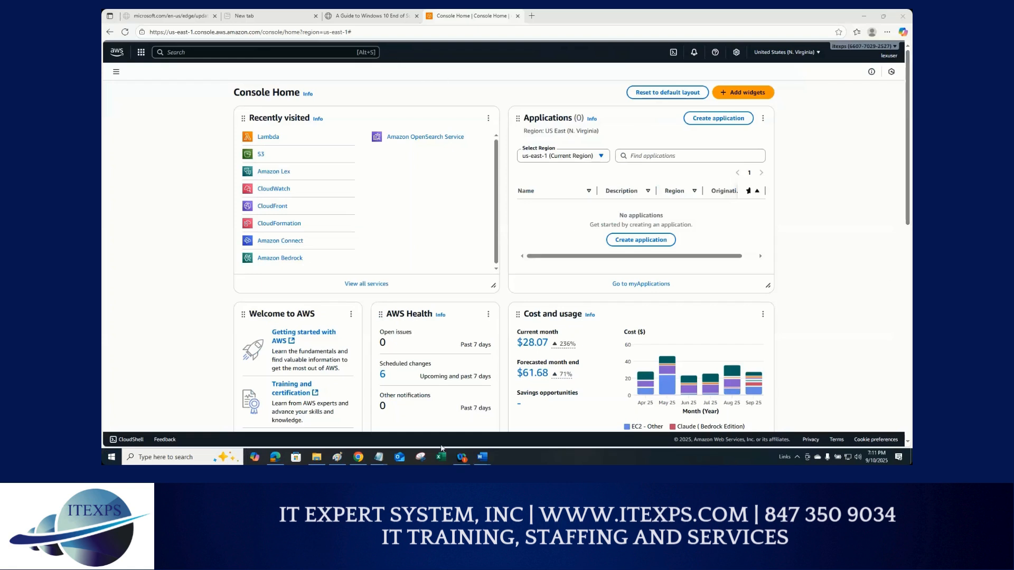
# Step: In the Paint diagram, draw a small blue page labelled "web" beside the stick figure, with an arrow into the S3 box
pyautogui.click(336, 457)
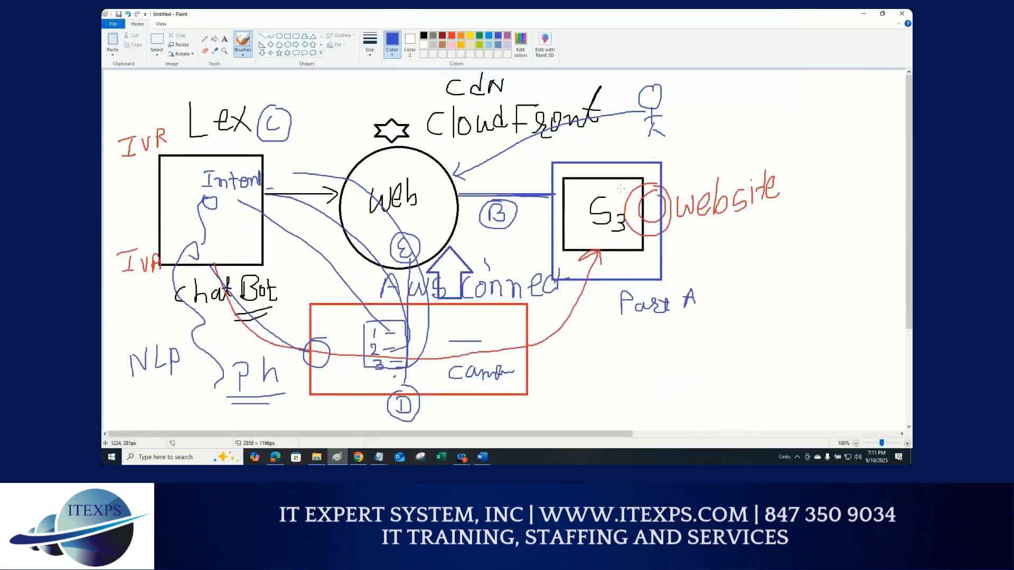
pyautogui.moveTo(713, 110)
pyautogui.mouseDown()
pyautogui.moveTo(713, 149)
pyautogui.moveTo(739, 106)
pyautogui.moveTo(714, 107)
pyautogui.moveTo(759, 84)
pyautogui.moveTo(764, 97)
pyautogui.mouseUp()
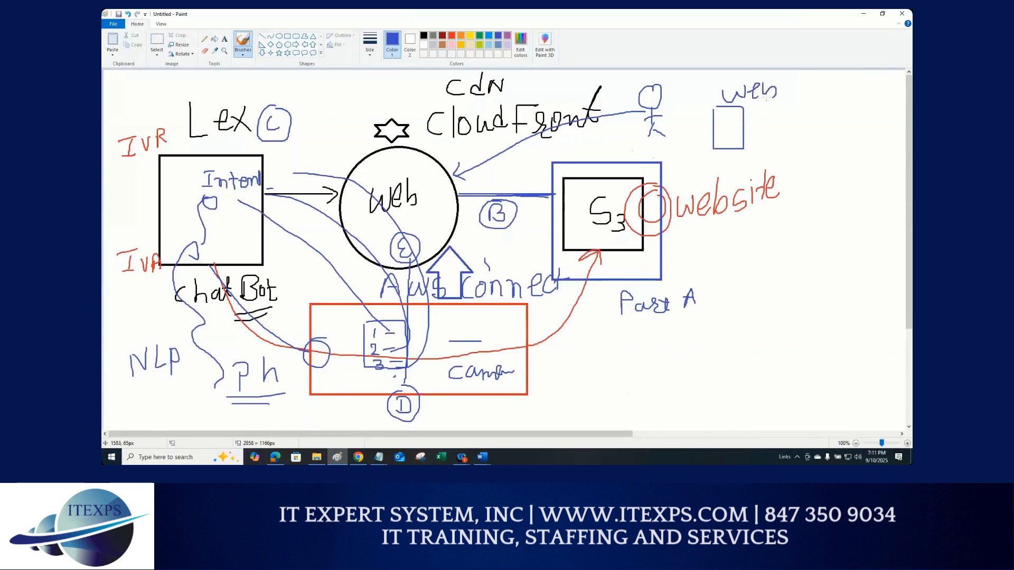
pyautogui.moveTo(717, 126); pyautogui.dragTo(673, 151)
pyautogui.moveTo(621, 190)
pyautogui.mouseDown()
pyautogui.moveTo(612, 199)
pyautogui.moveTo(621, 198)
pyautogui.mouseUp()
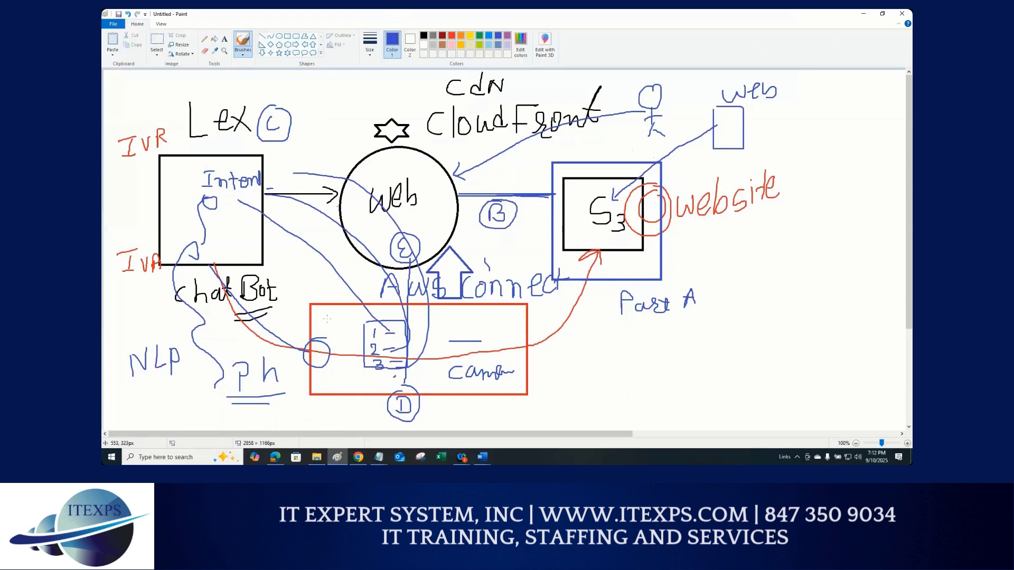
# Step: Return to the AWS console in Edge, circle the lexuser account name and underline the N. Virginia region with temporary red marks
pyautogui.click(275, 457)
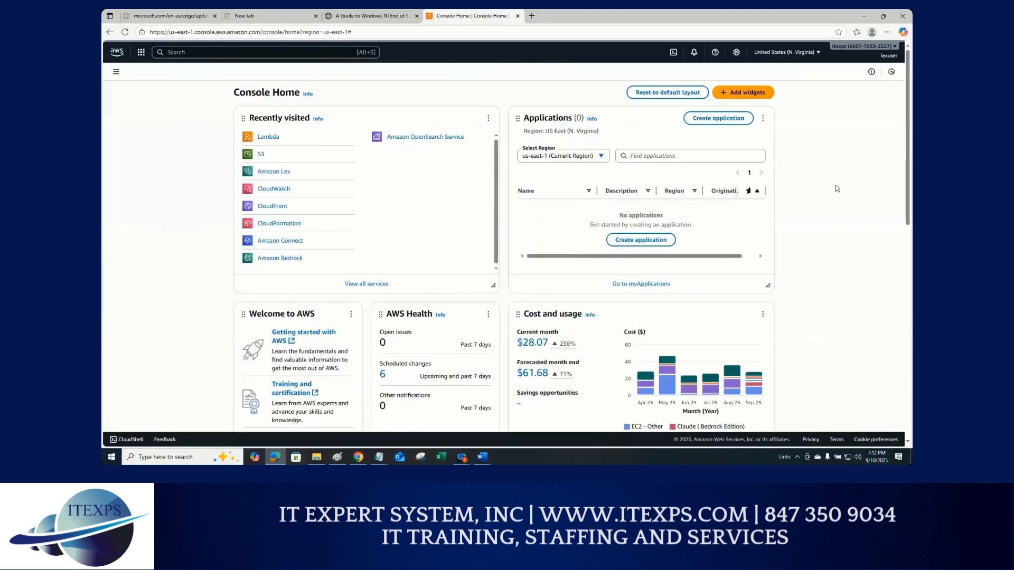
pyautogui.hotkey('ctrl', '1')
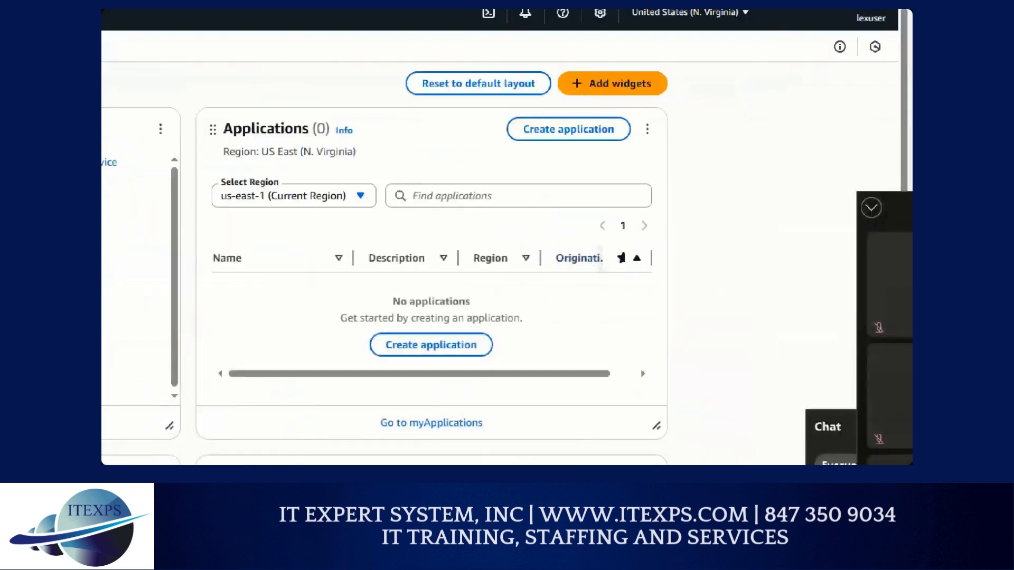
pyautogui.moveTo(872, 51)
pyautogui.mouseDown()
pyautogui.moveTo(818, 99)
pyautogui.moveTo(866, 53)
pyautogui.mouseUp()
pyautogui.moveTo(600, 84)
pyautogui.mouseDown()
pyautogui.moveTo(730, 82)
pyautogui.moveTo(632, 92)
pyautogui.moveTo(726, 91)
pyautogui.mouseUp()
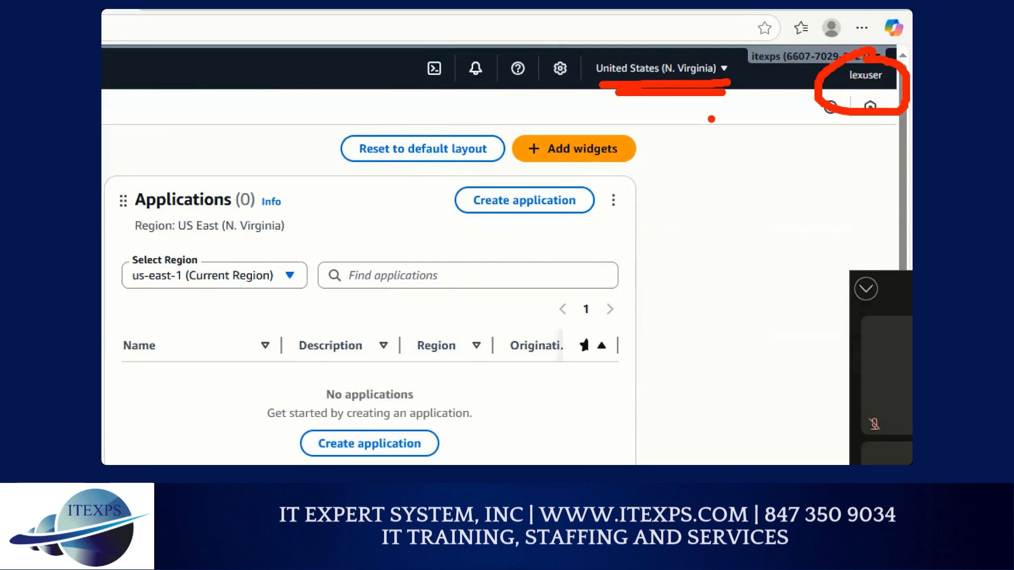
pyautogui.press('Escape')
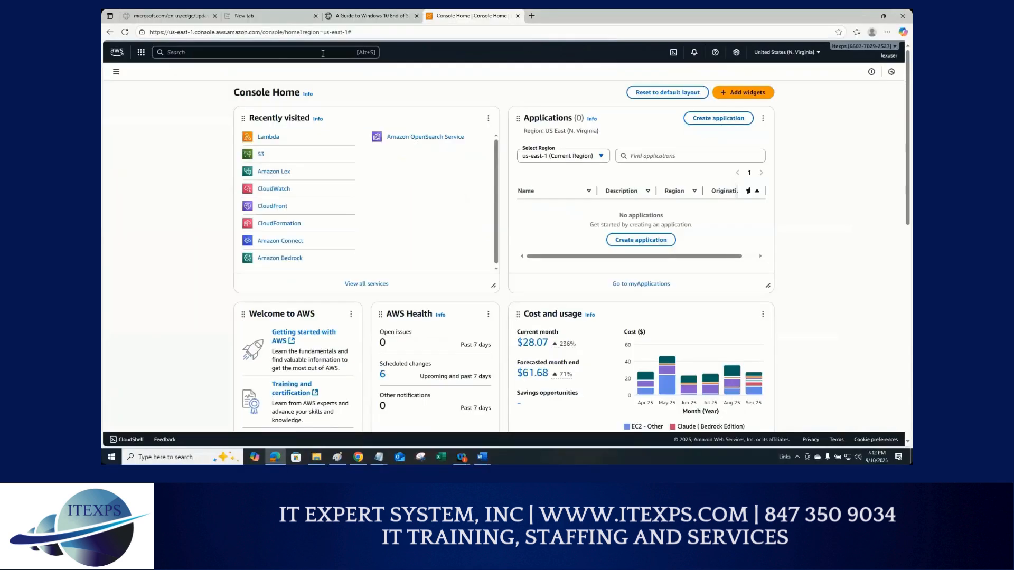
# Step: Search the console for s3, mark the search term and the S3 result with temporary red marks, and open the S3 service
pyautogui.click(264, 56)
pyautogui.write('s')
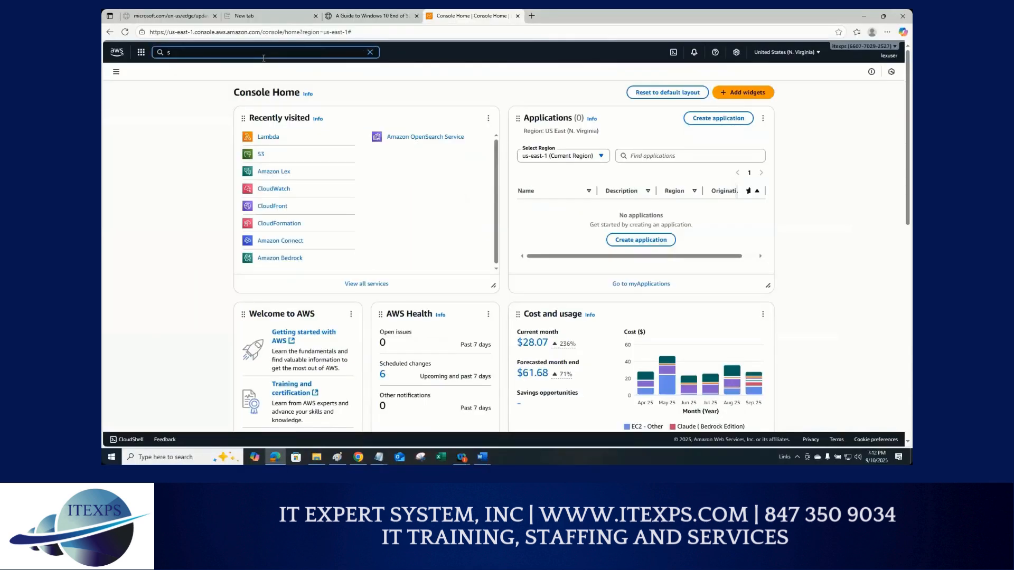
pyautogui.write('3')
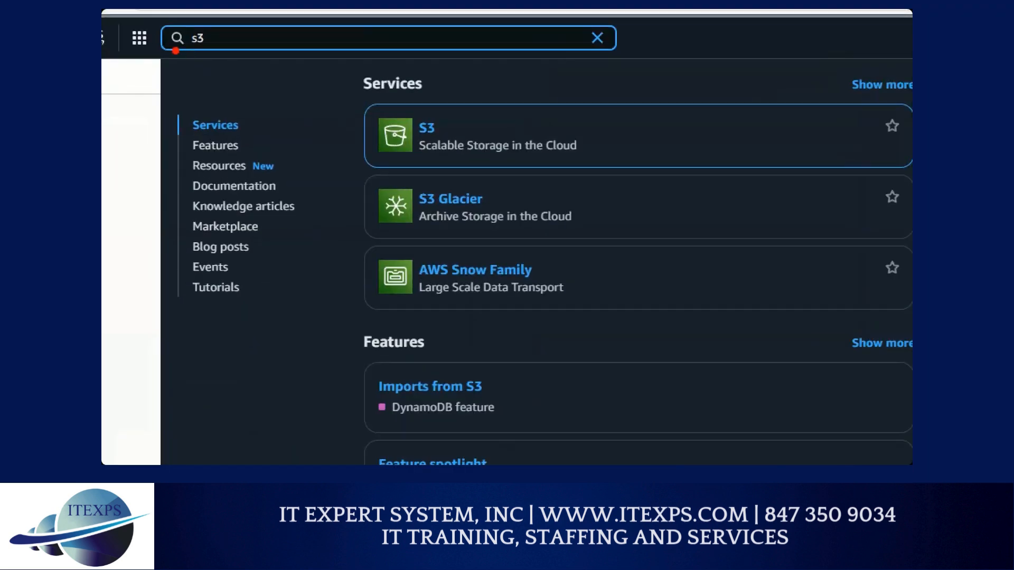
pyautogui.moveTo(159, 58)
pyautogui.mouseDown()
pyautogui.moveTo(185, 51)
pyautogui.moveTo(186, 12)
pyautogui.moveTo(166, 56)
pyautogui.mouseUp()
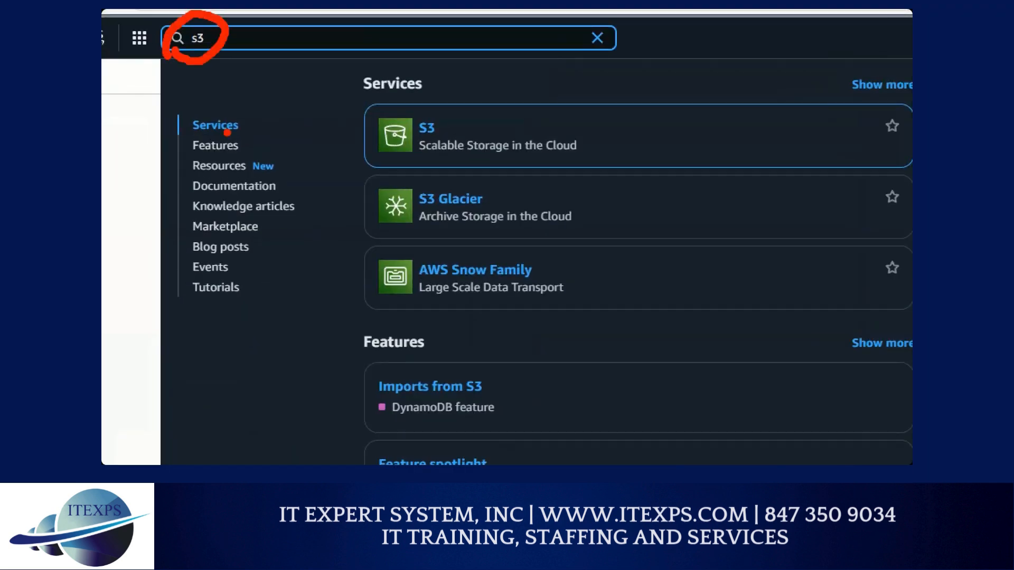
pyautogui.moveTo(251, 67)
pyautogui.mouseDown()
pyautogui.moveTo(372, 120)
pyautogui.moveTo(346, 131)
pyautogui.mouseUp()
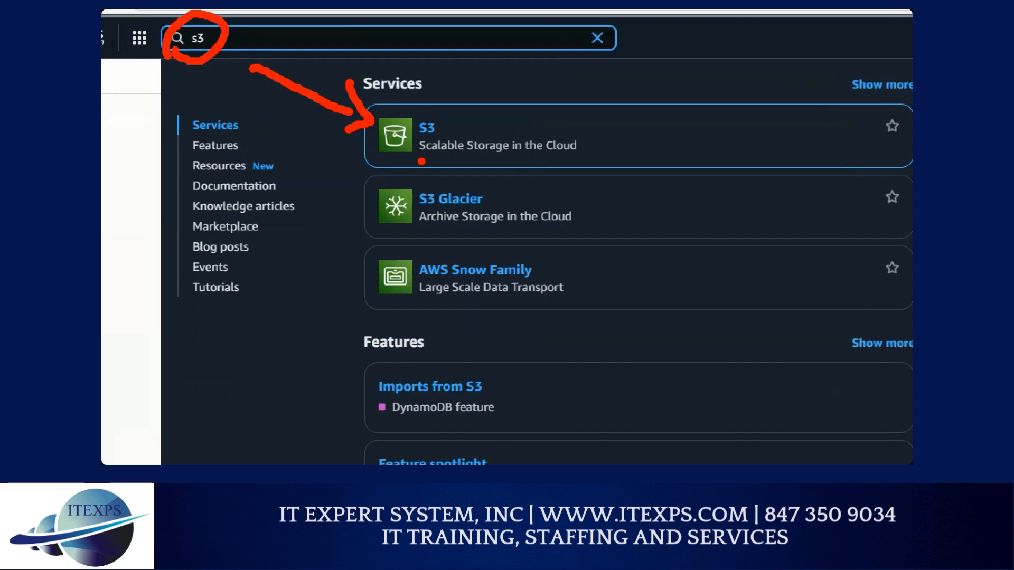
pyautogui.press('Escape')
pyautogui.click(285, 100)
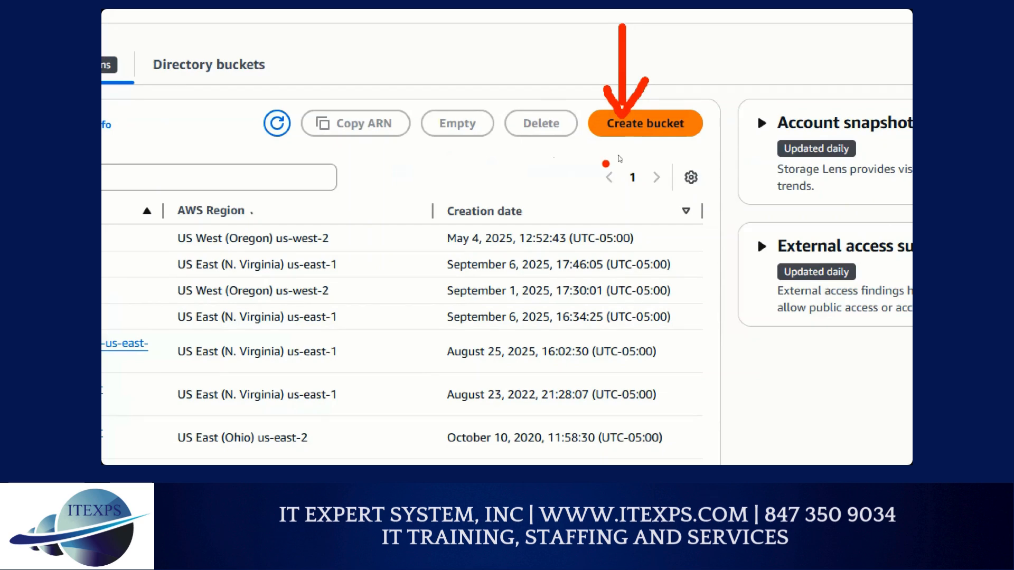
# Step: Start a new general purpose bucket, enter the name tomivr and underline its "tom" prefix with a temporary red mark
pyautogui.click(637, 125)
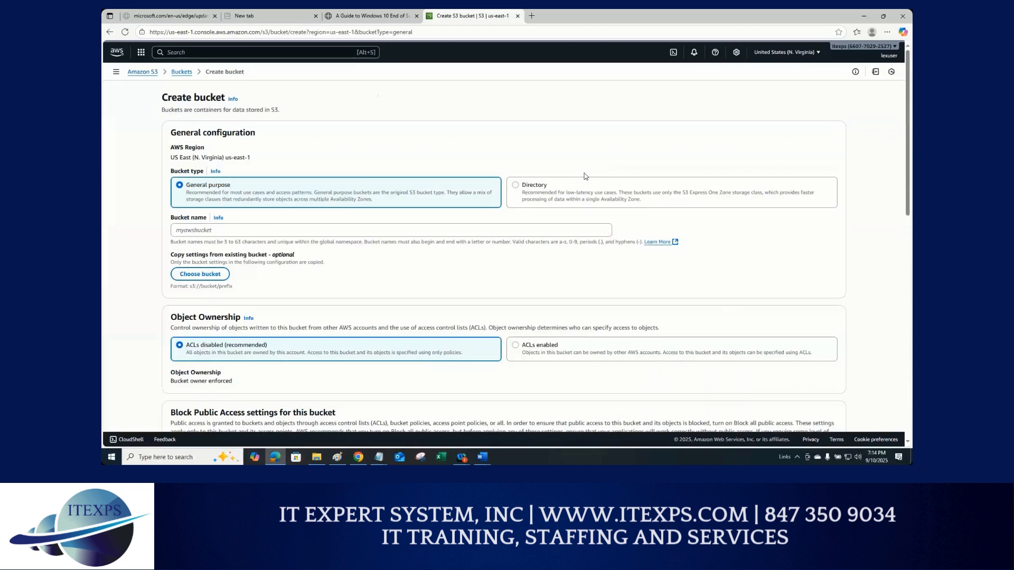
pyautogui.click(194, 230)
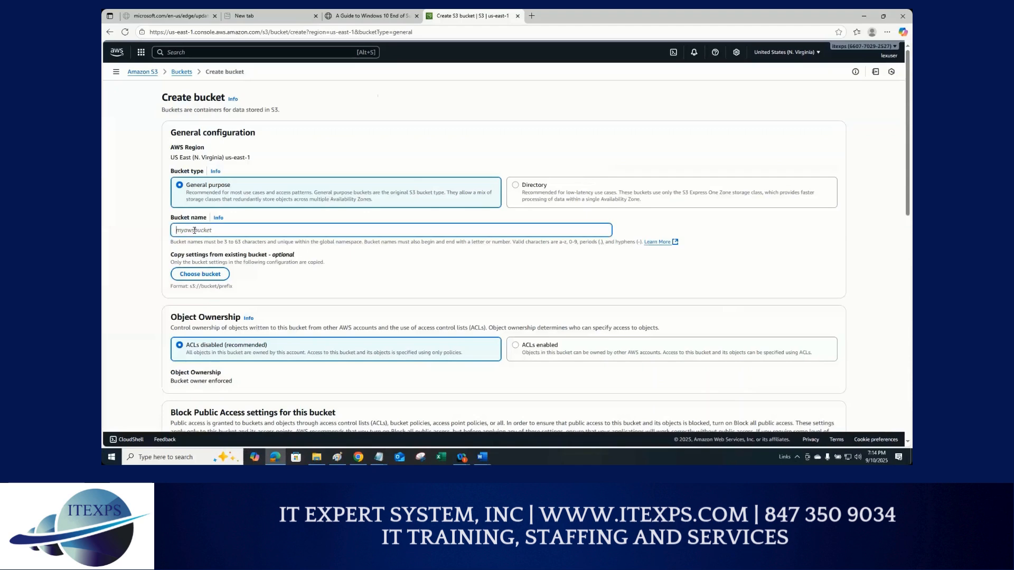
pyautogui.write('tom')
pyautogui.write('i')
pyautogui.write('vi')
pyautogui.hotkey('ctrl', '1')
pyautogui.click(202, 236)
pyautogui.moveTo(184, 236); pyautogui.dragTo(203, 234)
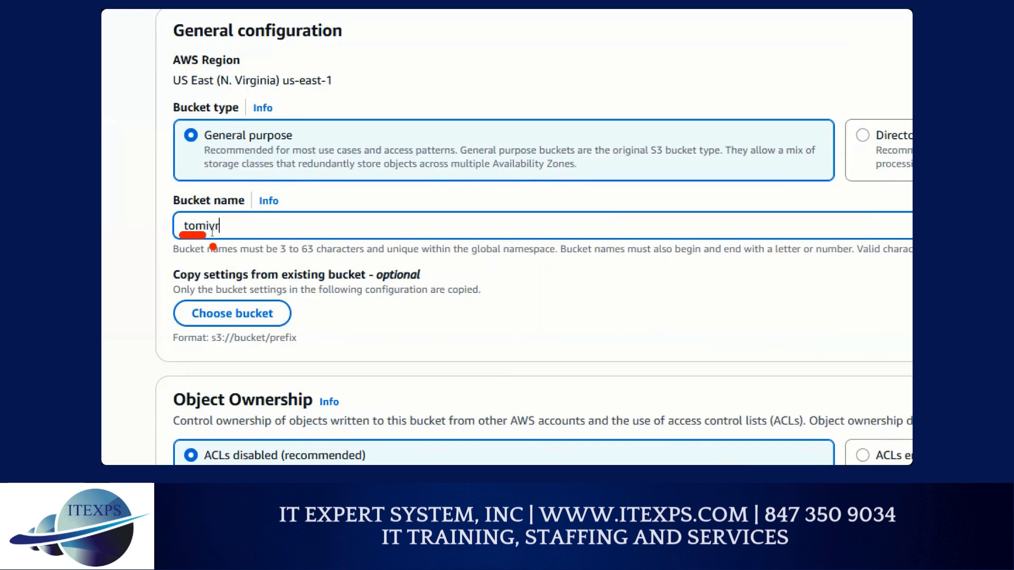
pyautogui.press('Escape')
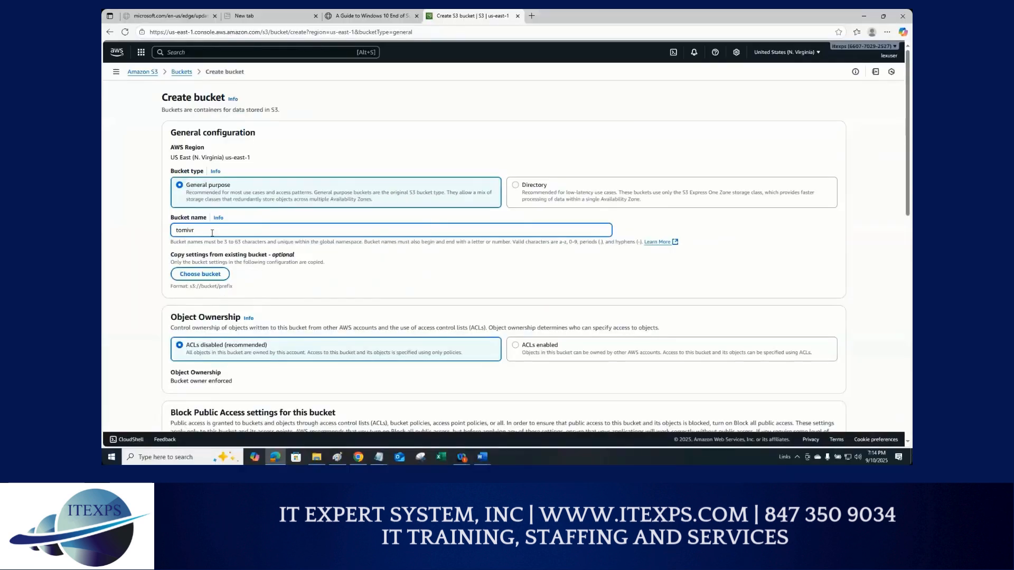
# Step: Extend the bucket name to tomivrtest and circle it with a temporary red mark
pyautogui.write('test')
pyautogui.hotkey('ctrl', '1')
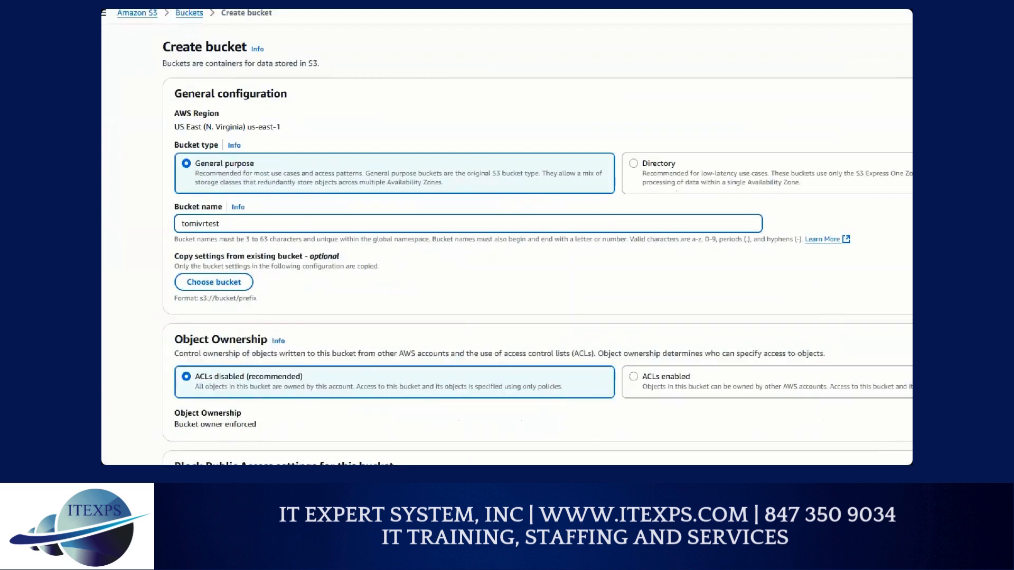
pyautogui.click(176, 214)
pyautogui.moveTo(176, 214)
pyautogui.mouseDown()
pyautogui.moveTo(250, 186)
pyautogui.moveTo(256, 244)
pyautogui.moveTo(165, 217)
pyautogui.mouseUp()
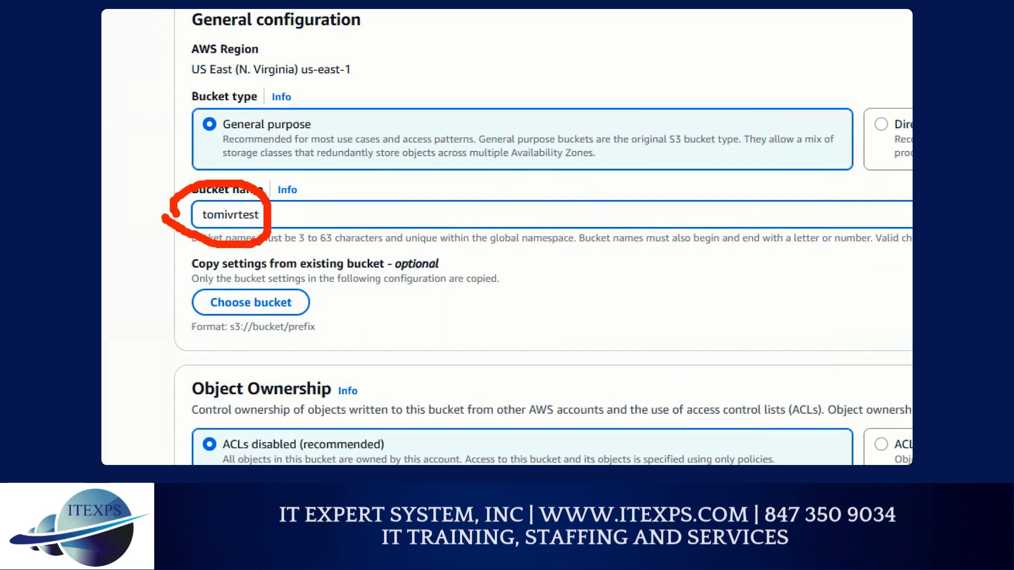
pyautogui.press('Escape')
# Step: Copy the bucket name tomivrtest into an empty Notepad note and place the note beside the bucket form
pyautogui.doubleClick(191, 230)
pyautogui.hotkey('ctrl', 'c')
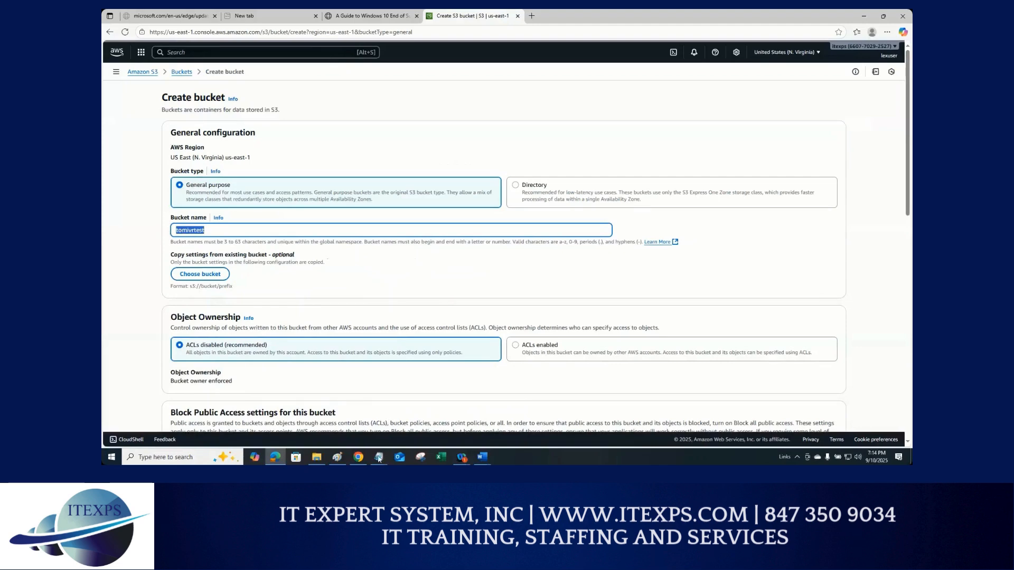
pyautogui.moveTo(379, 459)
pyautogui.click(431, 418)
pyautogui.hotkey('ctrl', 'v')
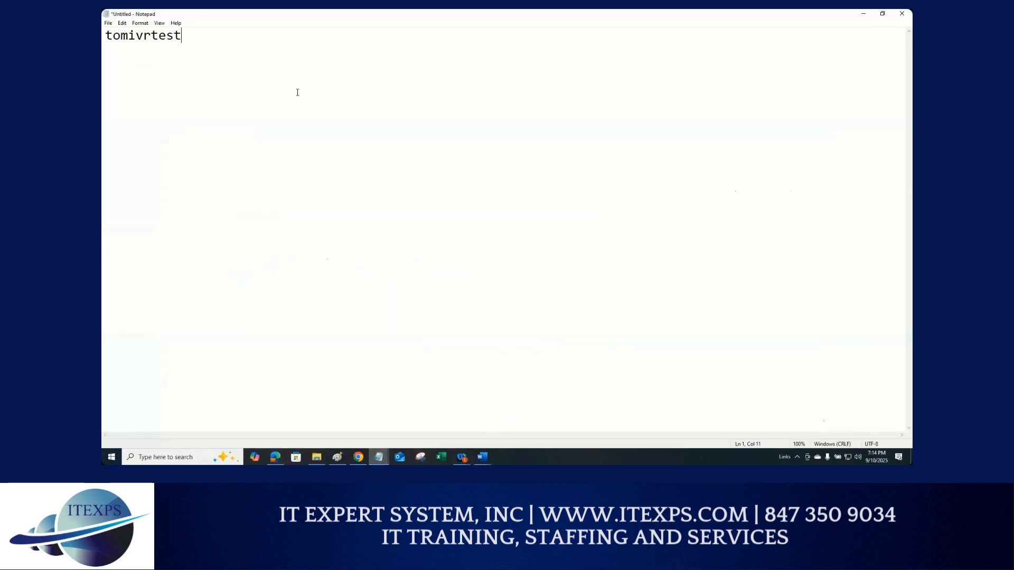
pyautogui.moveTo(254, 16); pyautogui.dragTo(725, 266)
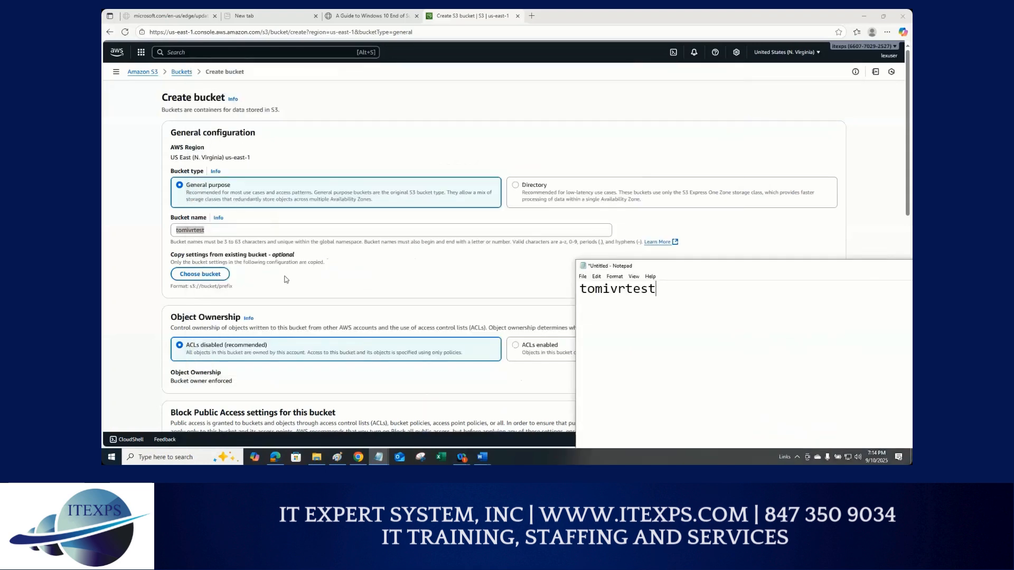
# Step: Highlight "tom" in the Notepad copy of the bucket name and underline it with temporary red marks
pyautogui.moveTo(603, 289)
pyautogui.mouseDown()
pyautogui.moveTo(580, 289)
pyautogui.moveTo(603, 309)
pyautogui.moveTo(558, 309)
pyautogui.moveTo(606, 307)
pyautogui.mouseUp()
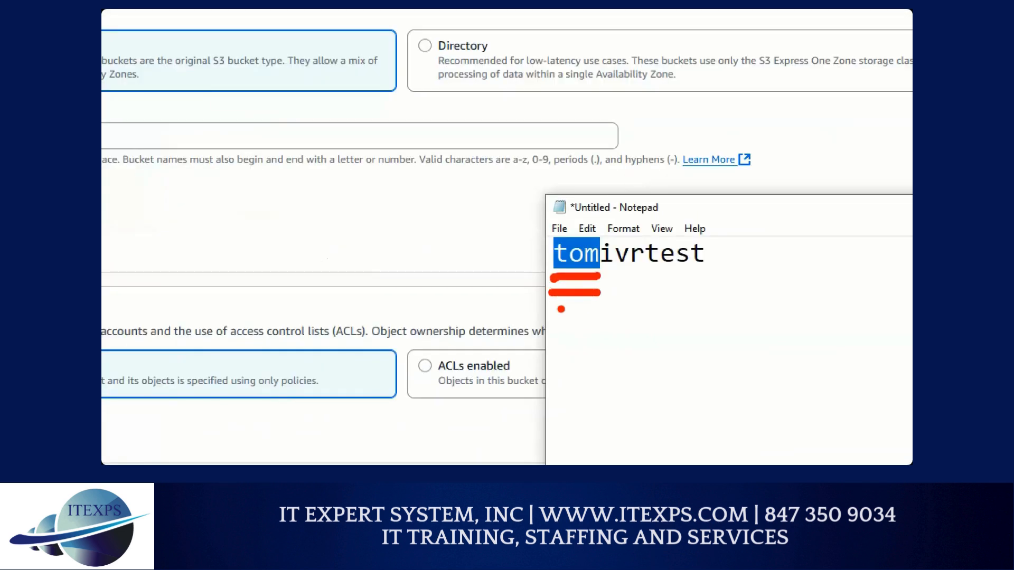
pyautogui.moveTo(566, 325); pyautogui.dragTo(595, 324)
pyautogui.click(574, 345)
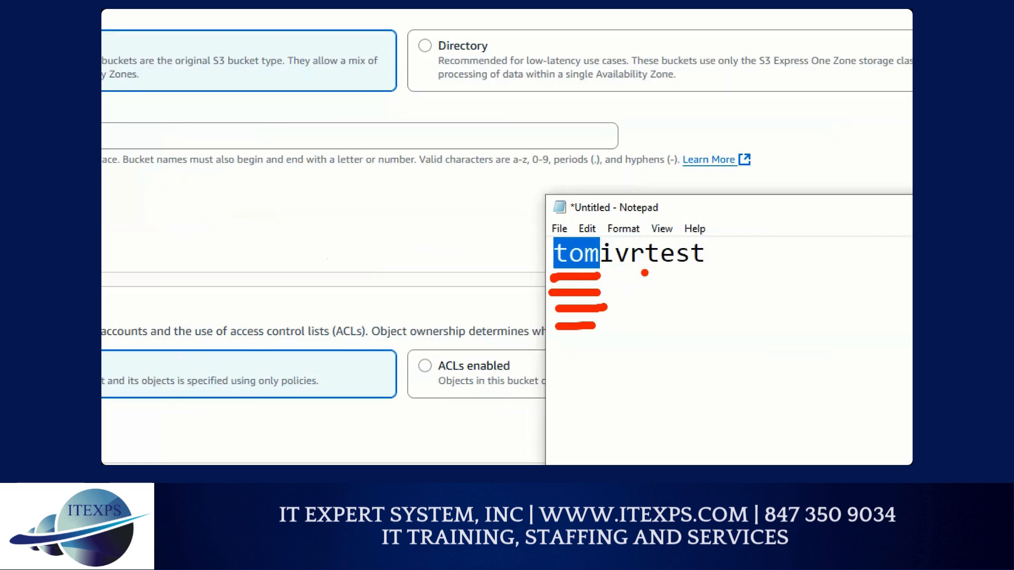
pyautogui.press('Escape')
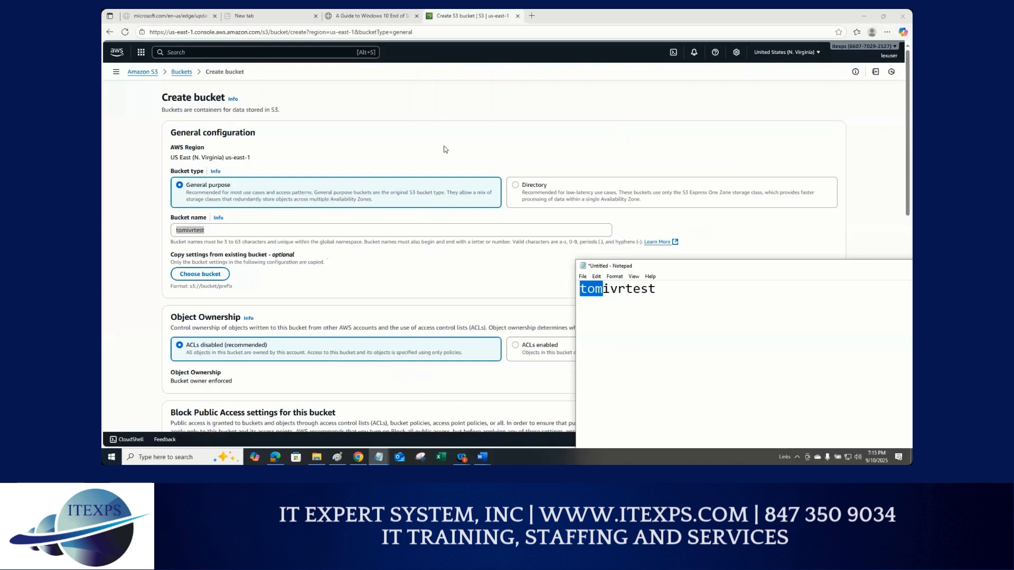
# Step: Turn off Block all public access for the bucket, acknowledge the public access warning, and tick both settings with temporary red marks
pyautogui.scroll(-4, 130, 231)
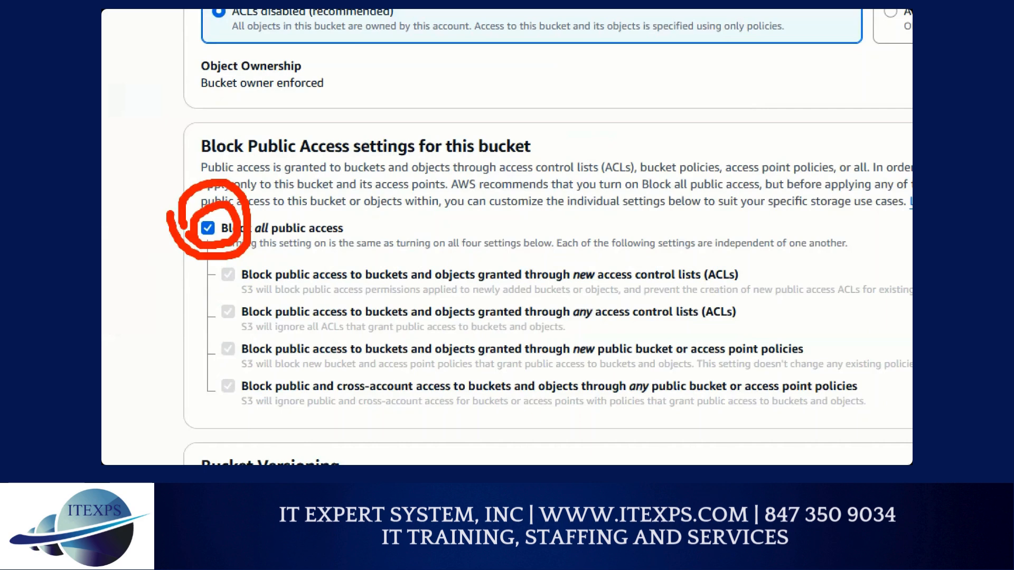
pyautogui.click(207, 228)
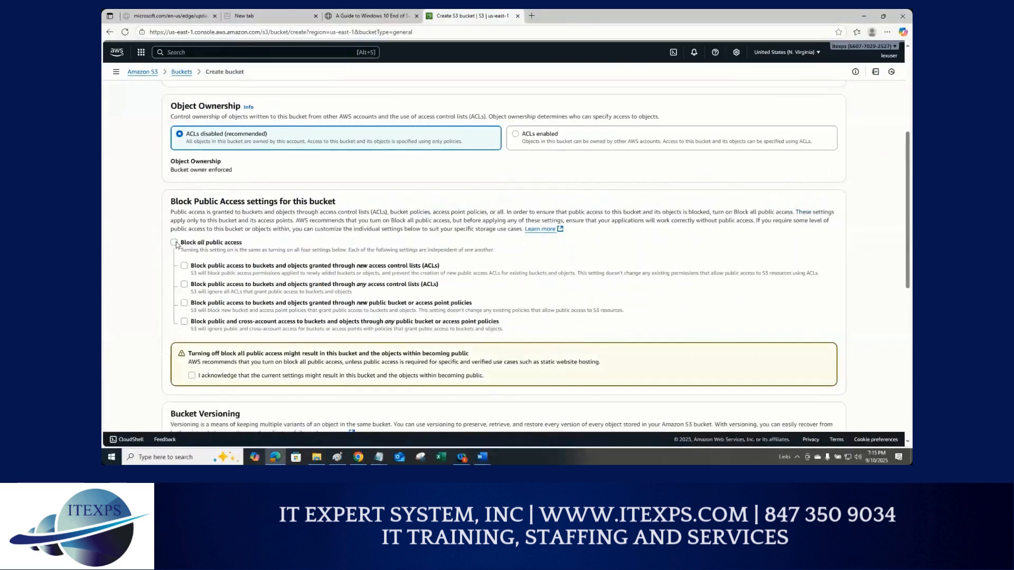
pyautogui.scroll(-2, 220, 253)
pyautogui.click(192, 249)
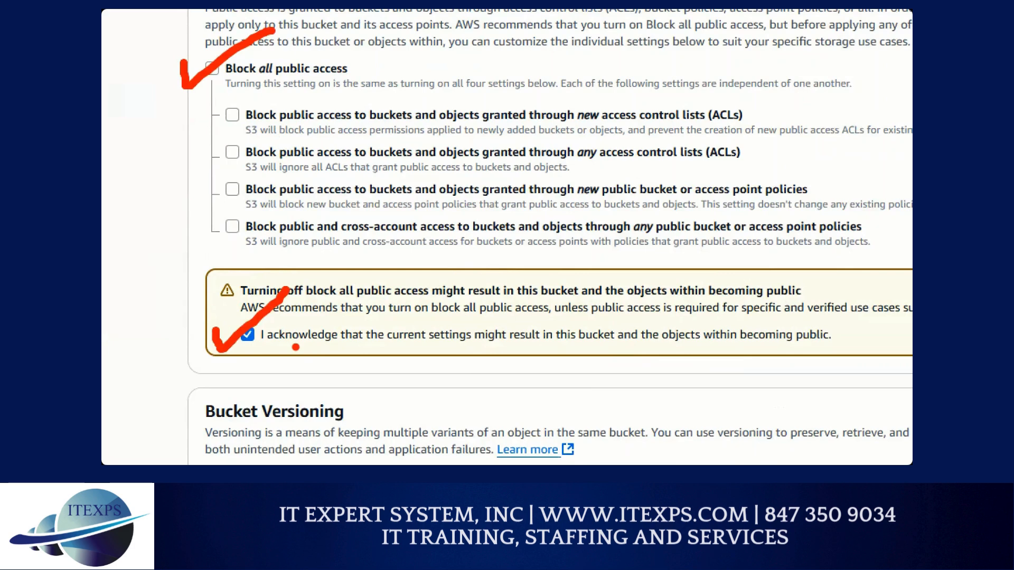
pyautogui.press('Escape')
# Step: Enable Bucket Versioning and point to the option with a temporary red arrow
pyautogui.scroll(-3, 222, 264)
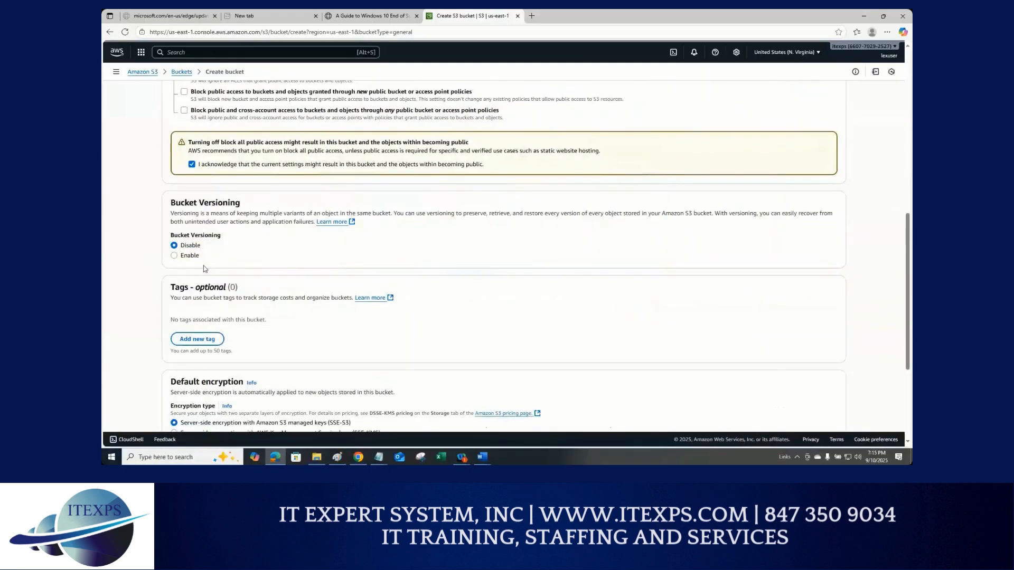
pyautogui.click(175, 257)
pyautogui.hotkey('ctrl', '1')
pyautogui.click(176, 258)
pyautogui.moveTo(149, 198)
pyautogui.mouseDown()
pyautogui.moveTo(175, 241)
pyautogui.moveTo(179, 228)
pyautogui.mouseUp()
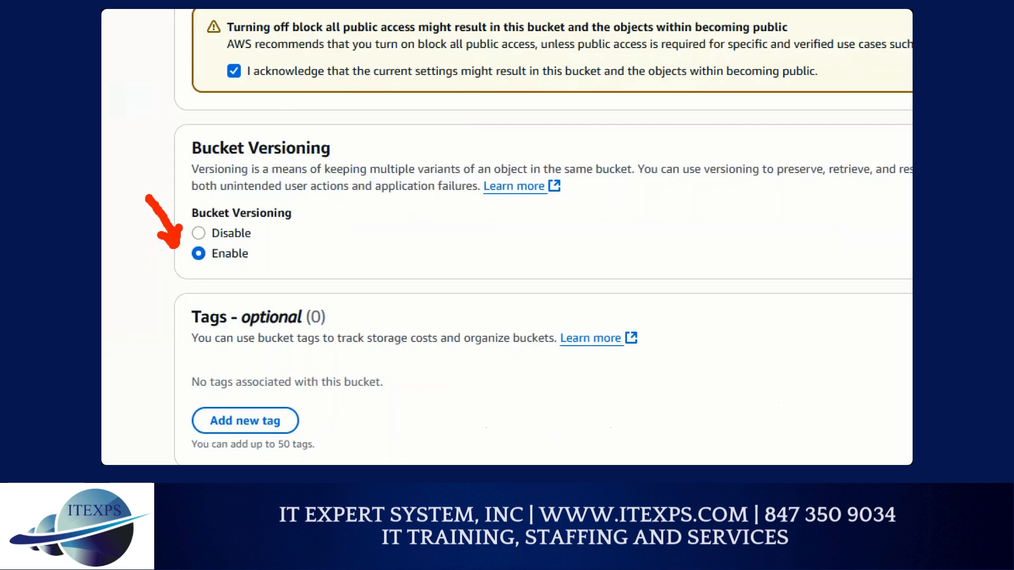
# Step: Clear the temporary marks and create the bucket, leaving the tag, encryption and bucket key settings at their defaults
pyautogui.press('Escape')
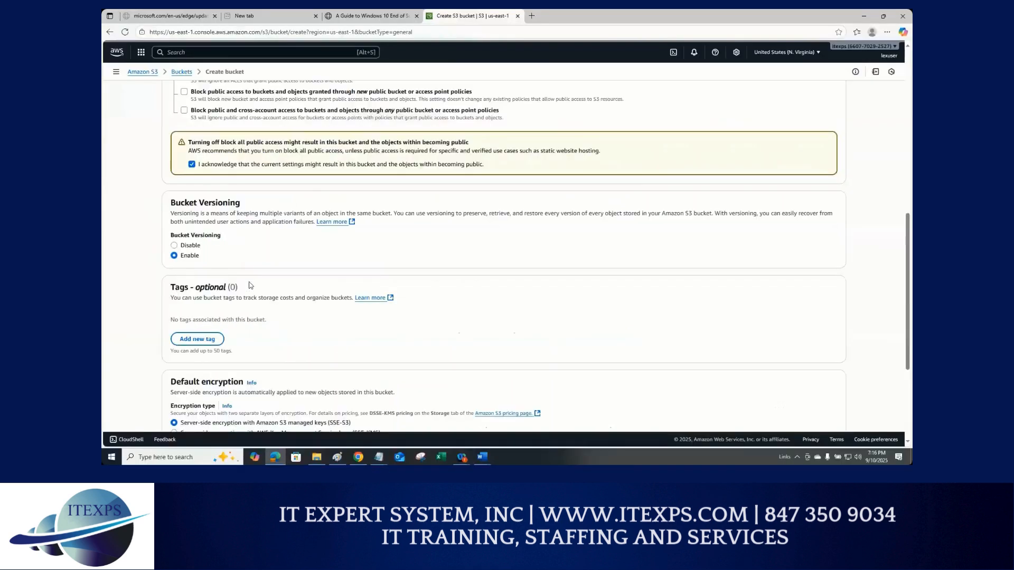
pyautogui.scroll(-3, 252, 285)
pyautogui.scroll(-1, 252, 285)
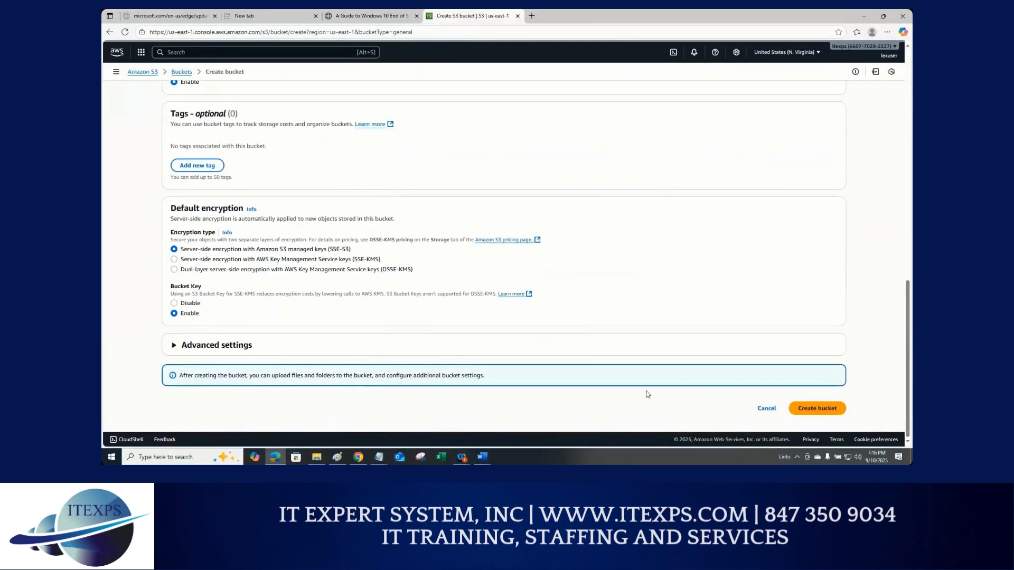
pyautogui.click(808, 415)
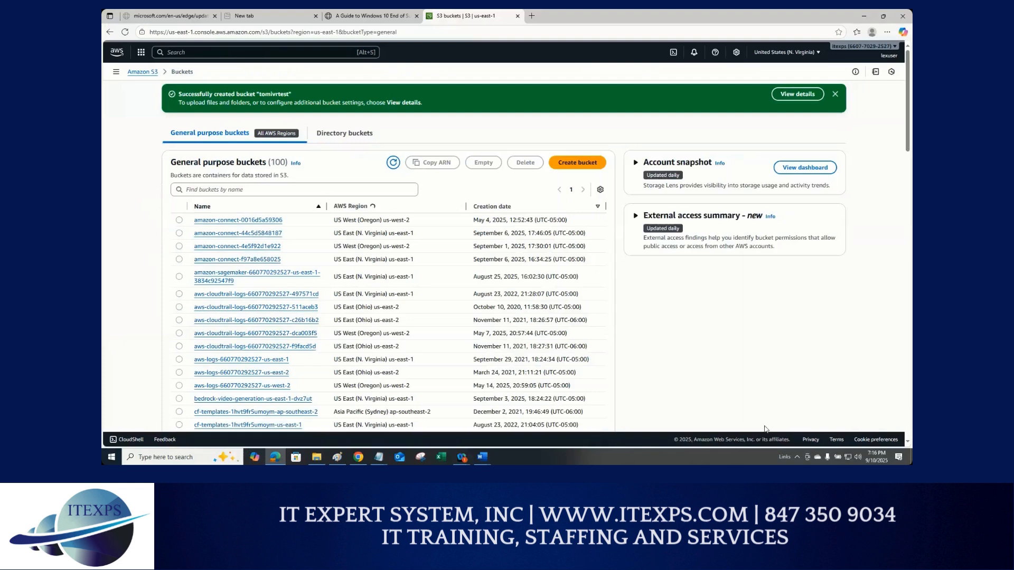
# Step: Check the bucket name in the Notepad note and filter the general purpose bucket list by tomiv
pyautogui.click(379, 456)
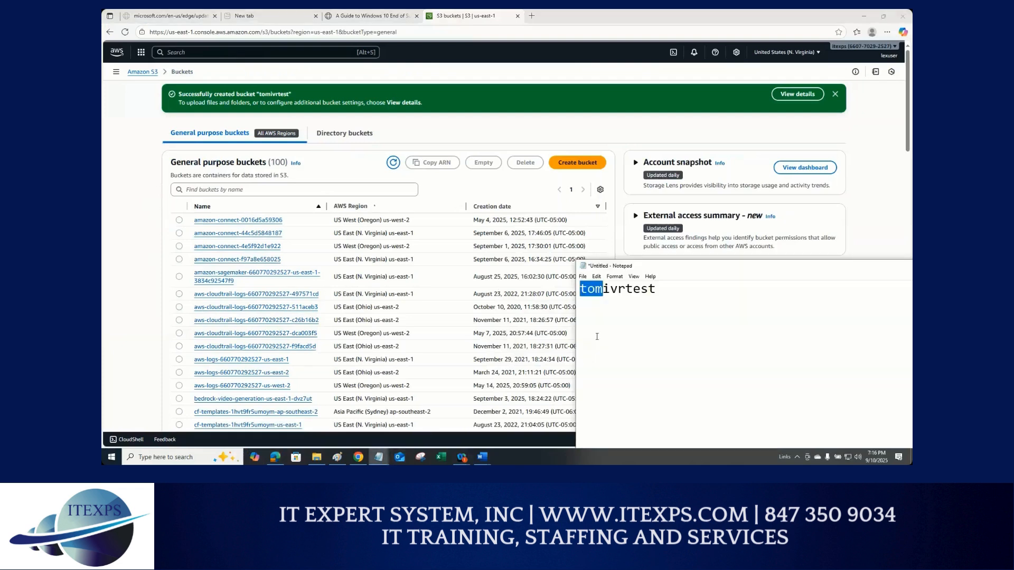
pyautogui.click(658, 293)
pyautogui.hotkey('shift', 'Left')
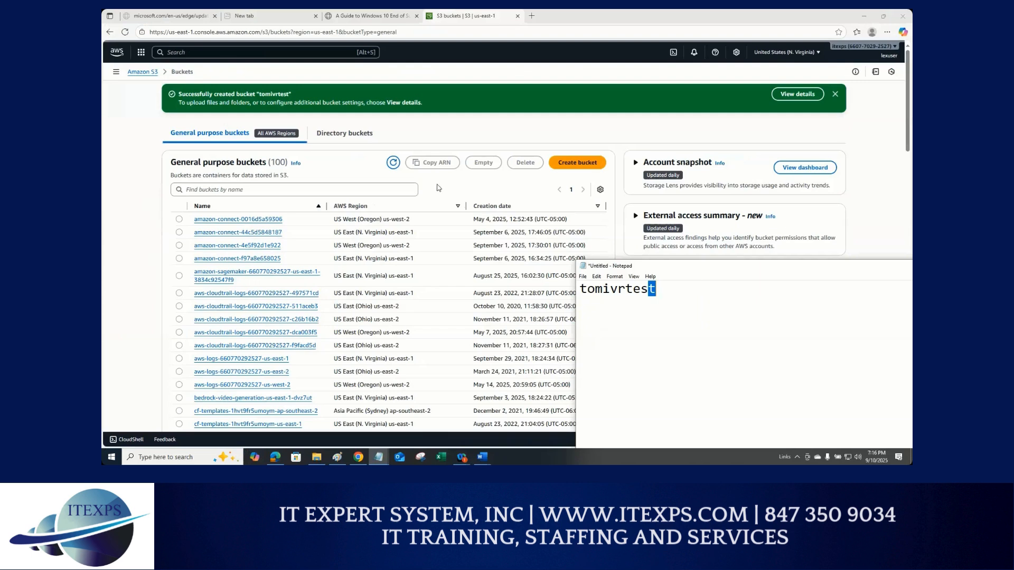
pyautogui.click(221, 189)
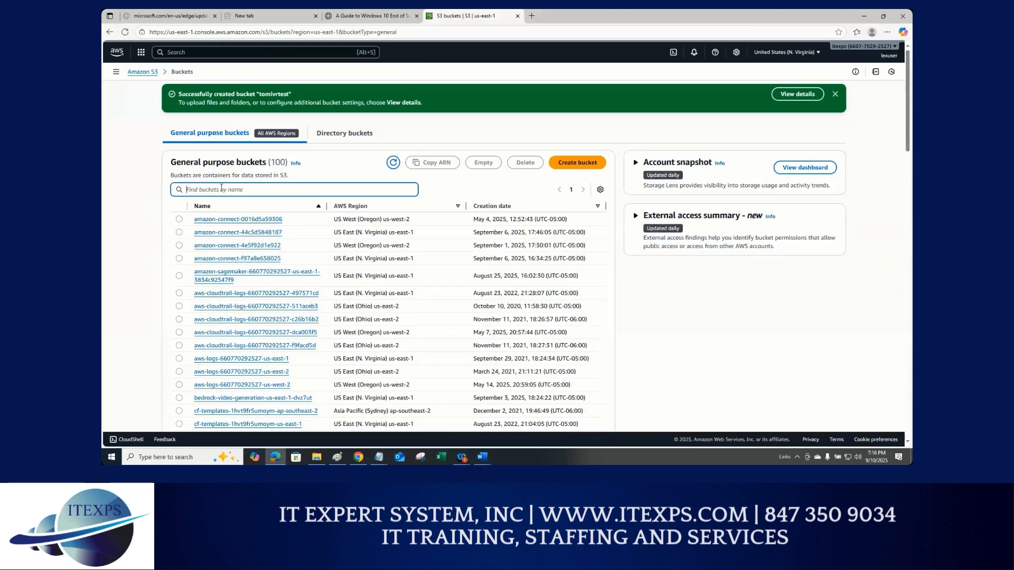
pyautogui.write('tom')
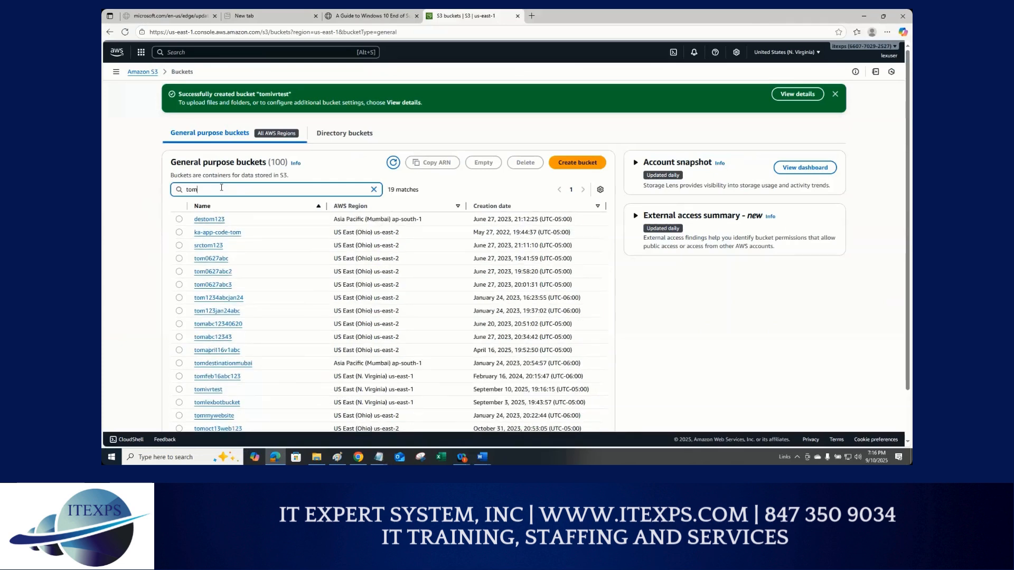
pyautogui.write('iv')
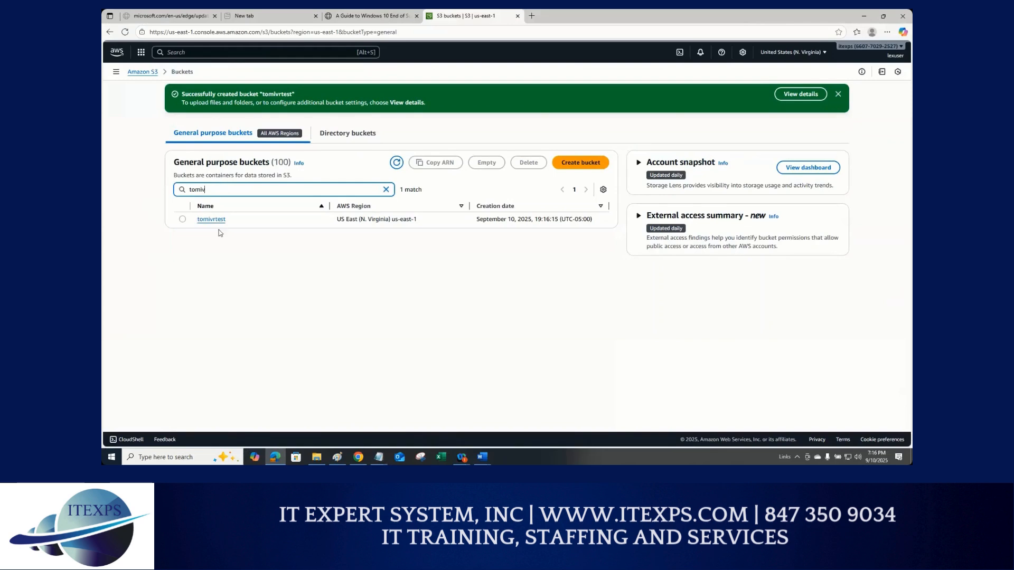
# Step: Circle the tomivrtest bucket and underline the search text and creation date with temporary red marks
pyautogui.hotkey('ctrl', '1')
pyautogui.click(187, 237)
pyautogui.moveTo(182, 224)
pyautogui.mouseDown()
pyautogui.moveTo(245, 190)
pyautogui.moveTo(216, 248)
pyautogui.moveTo(184, 235)
pyautogui.mouseUp()
pyautogui.moveTo(171, 172); pyautogui.dragTo(220, 172)
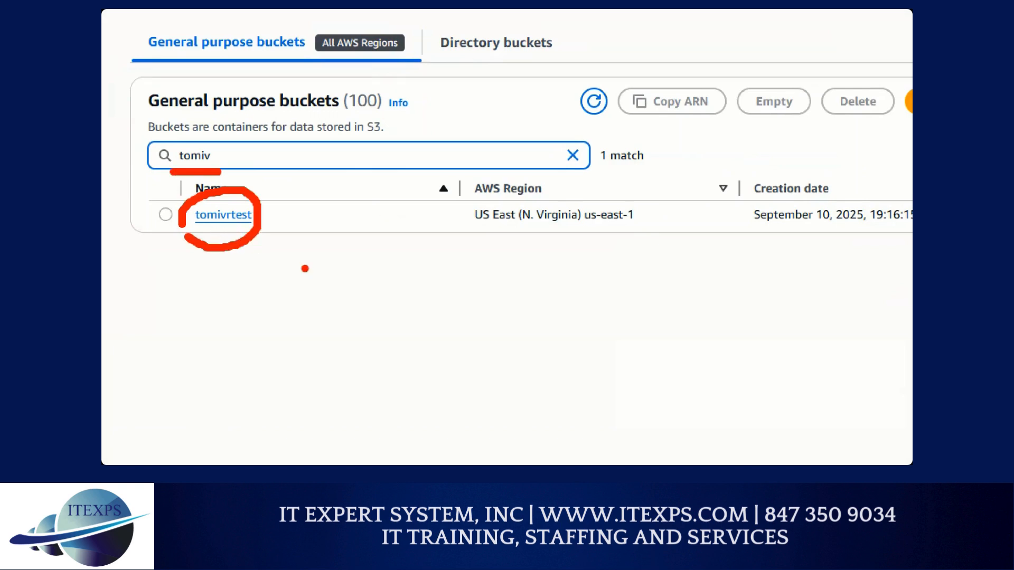
pyautogui.moveTo(753, 231); pyautogui.dragTo(826, 229)
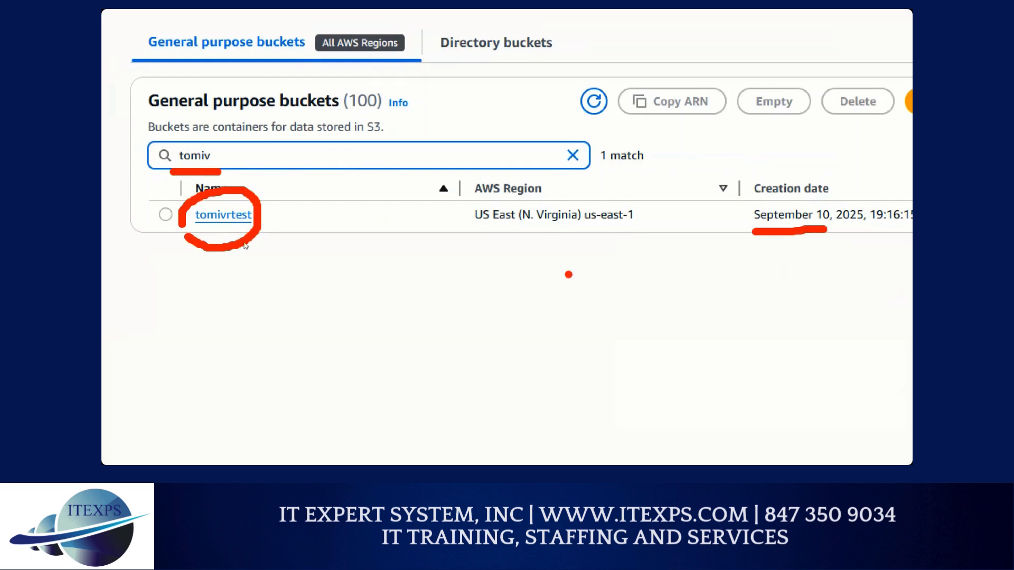
# Step: Open the tomivrtest bucket, go to its Properties, and point to that option with a temporary red arrow
pyautogui.click(233, 226)
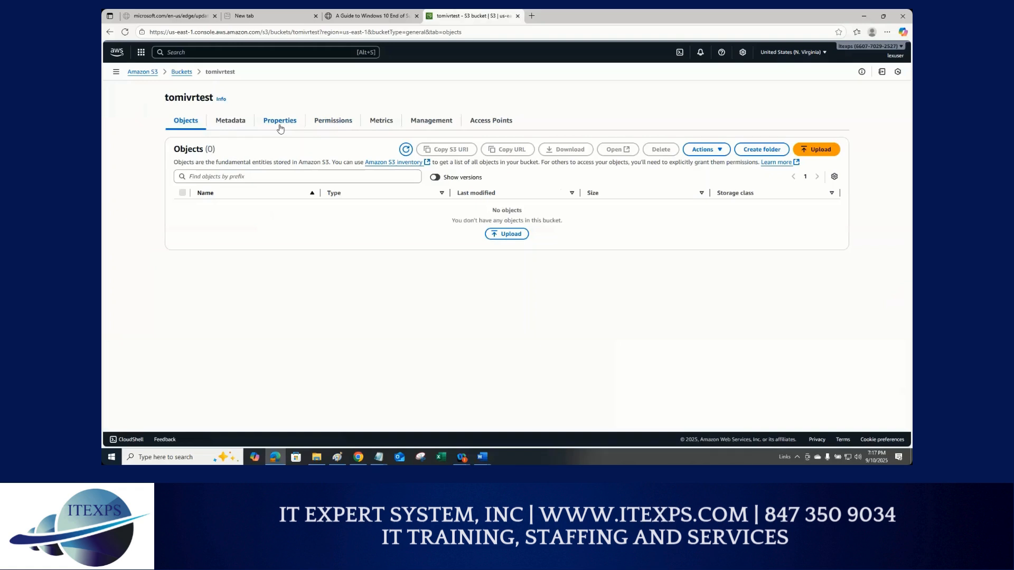
pyautogui.hotkey('ctrl', '1')
pyautogui.click(188, 86)
pyautogui.moveTo(296, 75)
pyautogui.mouseDown()
pyautogui.moveTo(345, 134)
pyautogui.moveTo(359, 111)
pyautogui.mouseUp()
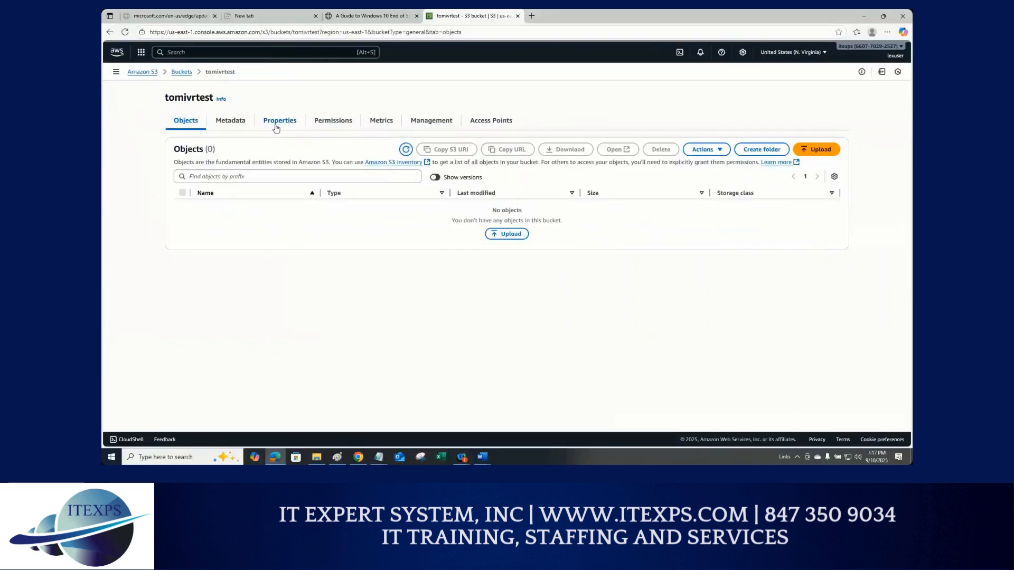
pyautogui.click(276, 128)
# Step: Find the Static website hosting section in the bucket properties and mark its heading and Edit option with temporary red annotations
pyautogui.scroll(-10, 293, 159)
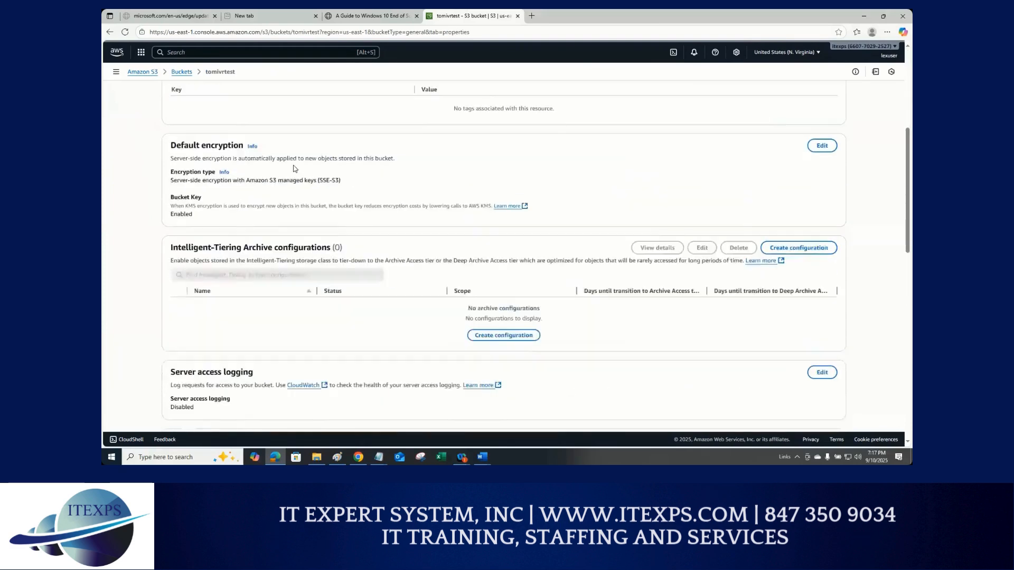
pyautogui.scroll(-6, 295, 168)
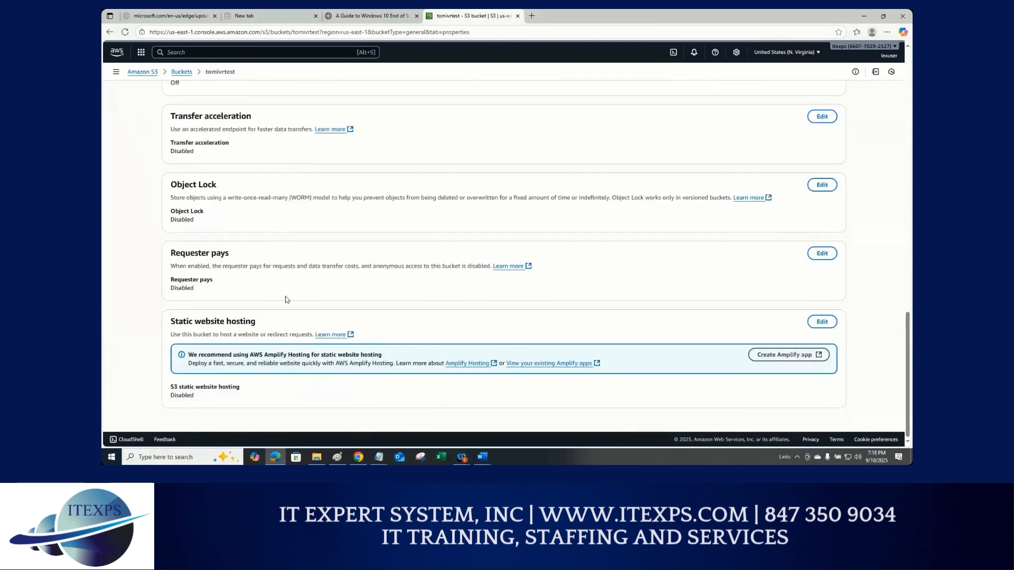
pyautogui.moveTo(170, 321); pyautogui.dragTo(256, 324)
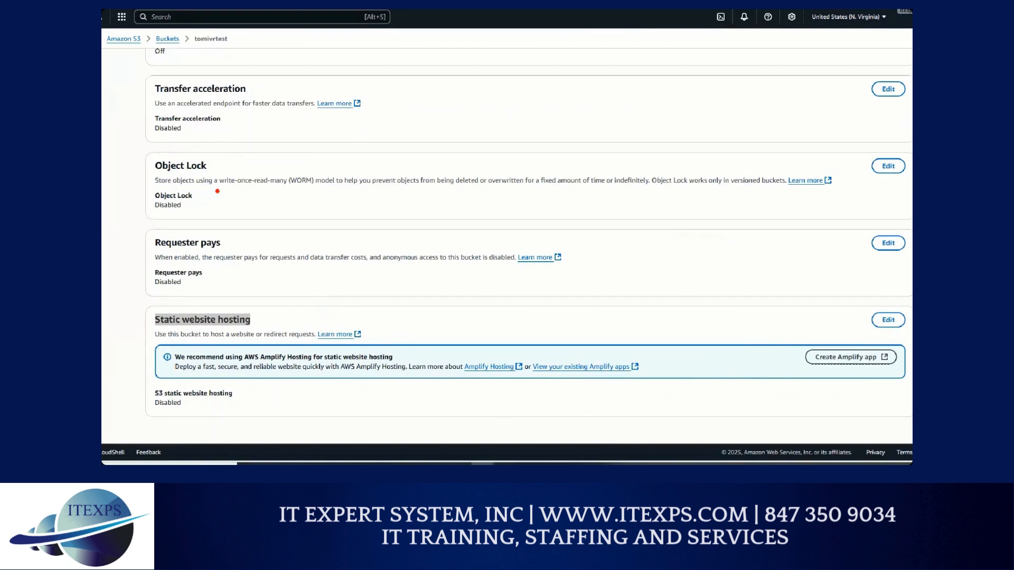
pyautogui.moveTo(844, 280); pyautogui.dragTo(877, 311)
pyautogui.moveTo(852, 305)
pyautogui.mouseDown()
pyautogui.moveTo(868, 312)
pyautogui.moveTo(889, 294)
pyautogui.mouseUp()
pyautogui.moveTo(367, 290)
pyautogui.mouseDown()
pyautogui.moveTo(331, 285)
pyautogui.moveTo(157, 349)
pyautogui.moveTo(322, 320)
pyautogui.moveTo(313, 310)
pyautogui.mouseUp()
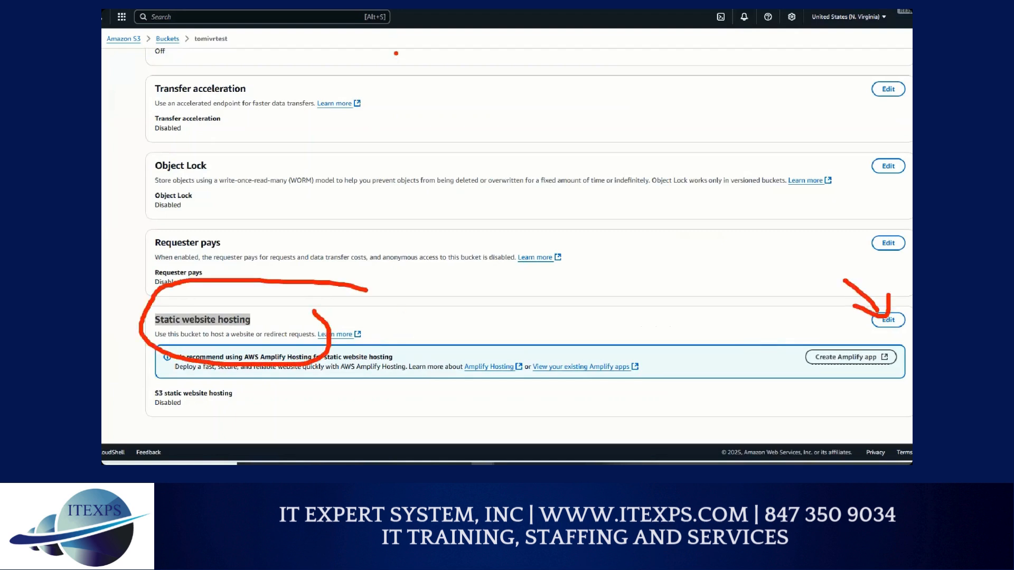
pyautogui.moveTo(396, 52); pyautogui.dragTo(390, 223)
pyautogui.moveTo(371, 185)
pyautogui.mouseDown()
pyautogui.moveTo(380, 207)
pyautogui.moveTo(412, 182)
pyautogui.mouseUp()
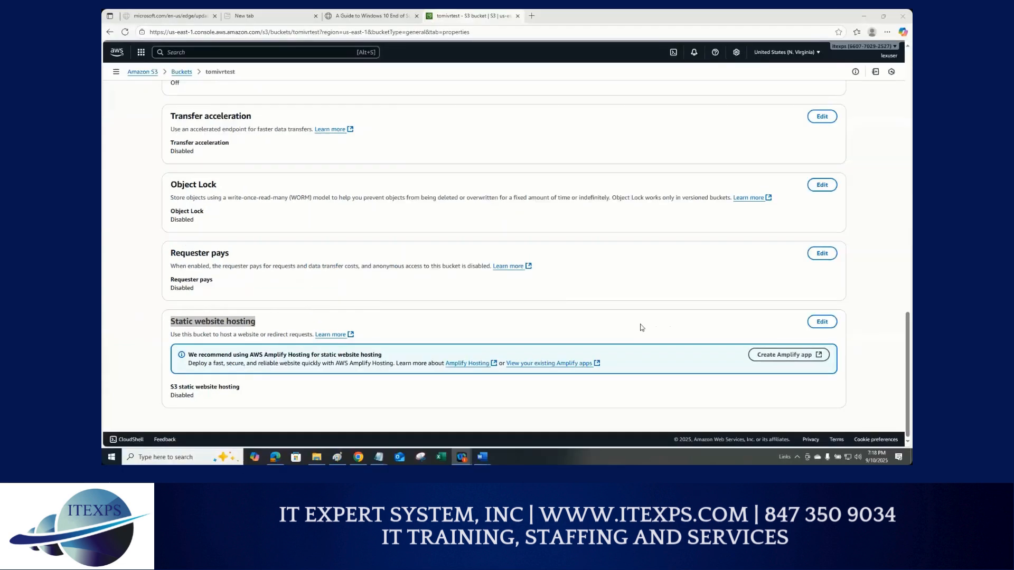
# Step: Edit the bucket's static website hosting, set it to Enable, and point to the option with a temporary red arrow
pyautogui.click(821, 322)
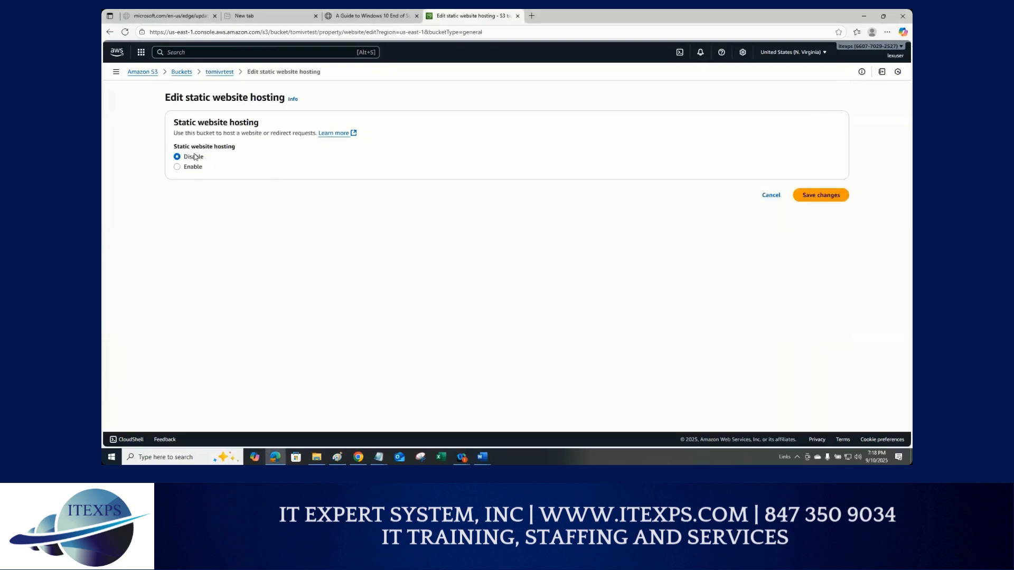
pyautogui.click(177, 168)
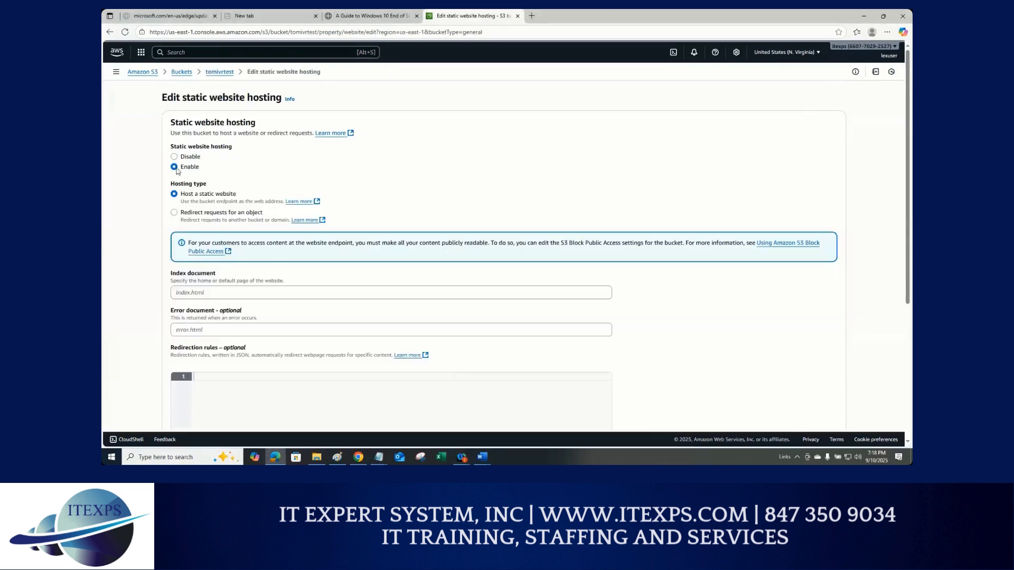
pyautogui.hotkey('ctrl', '1')
pyautogui.click(205, 169)
pyautogui.moveTo(166, 191)
pyautogui.mouseDown()
pyautogui.moveTo(191, 169)
pyautogui.moveTo(182, 194)
pyautogui.mouseUp()
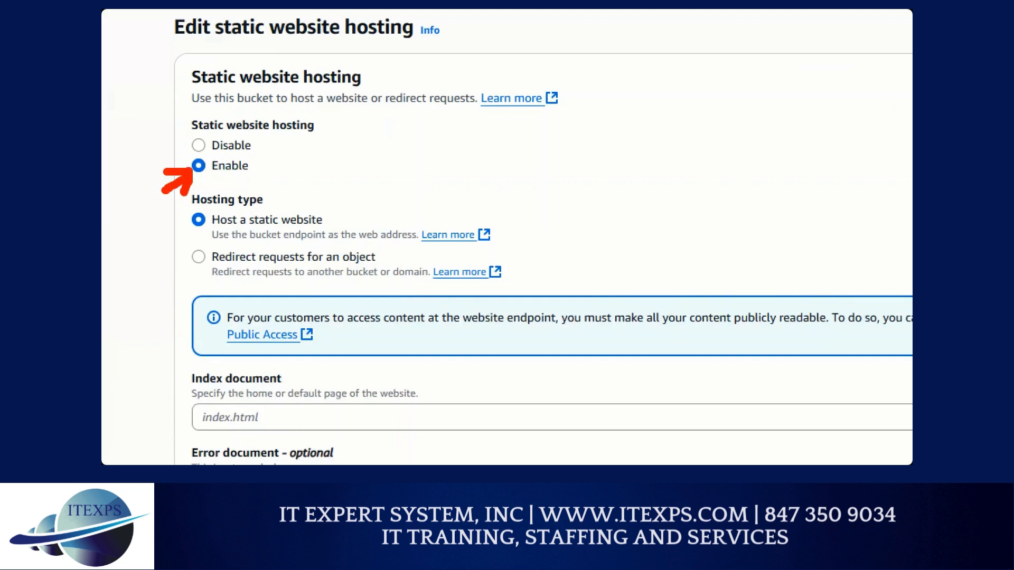
# Step: Set the index document to index.html and save the static website hosting changes
pyautogui.click(234, 422)
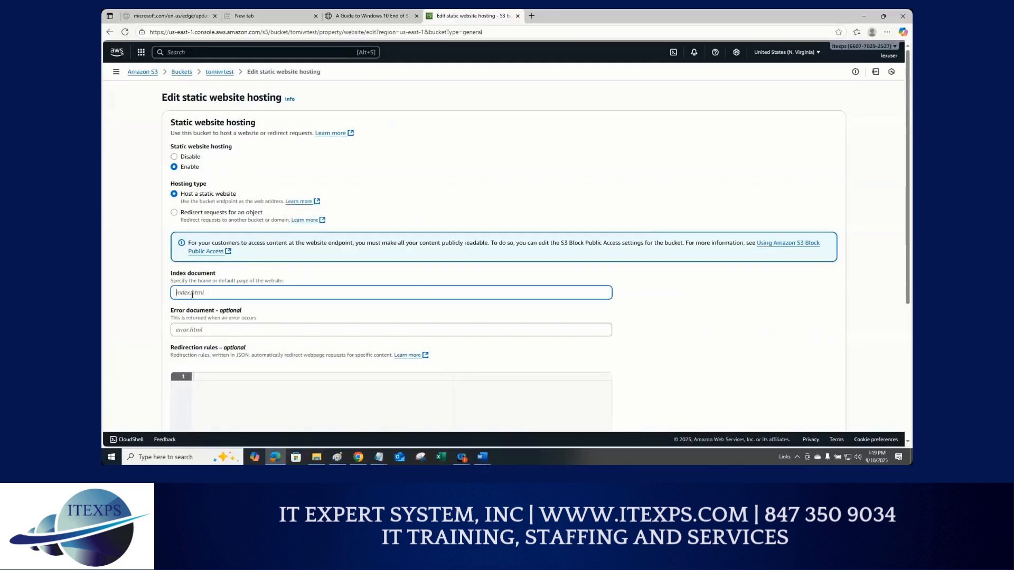
pyautogui.write('index.html')
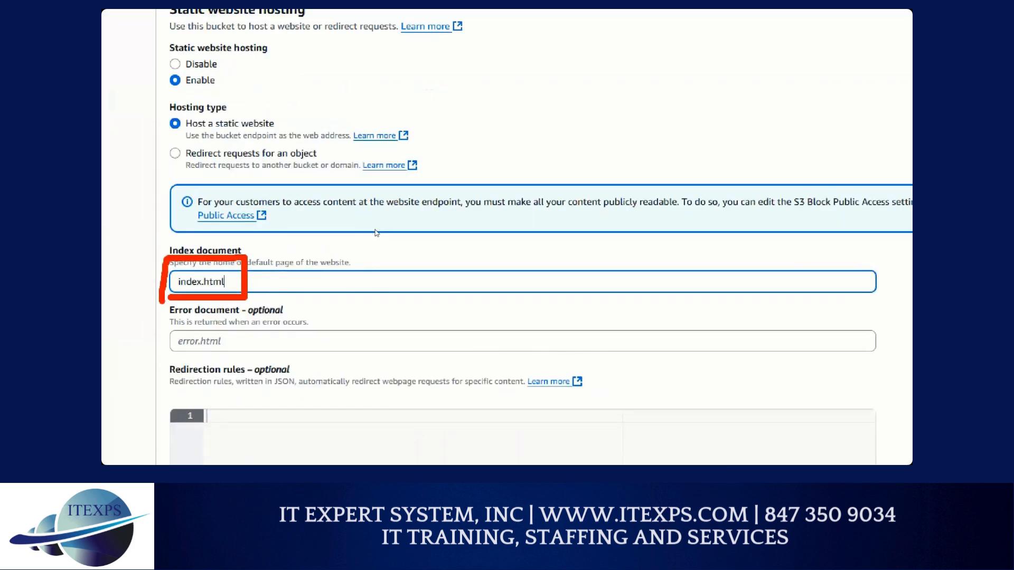
pyautogui.scroll(-5, 836, 270)
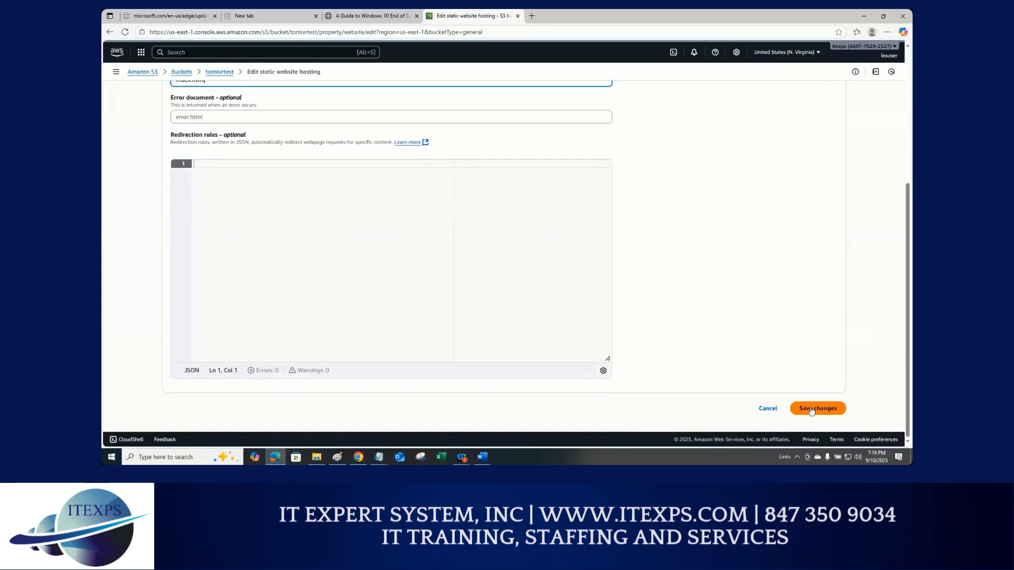
pyautogui.click(816, 410)
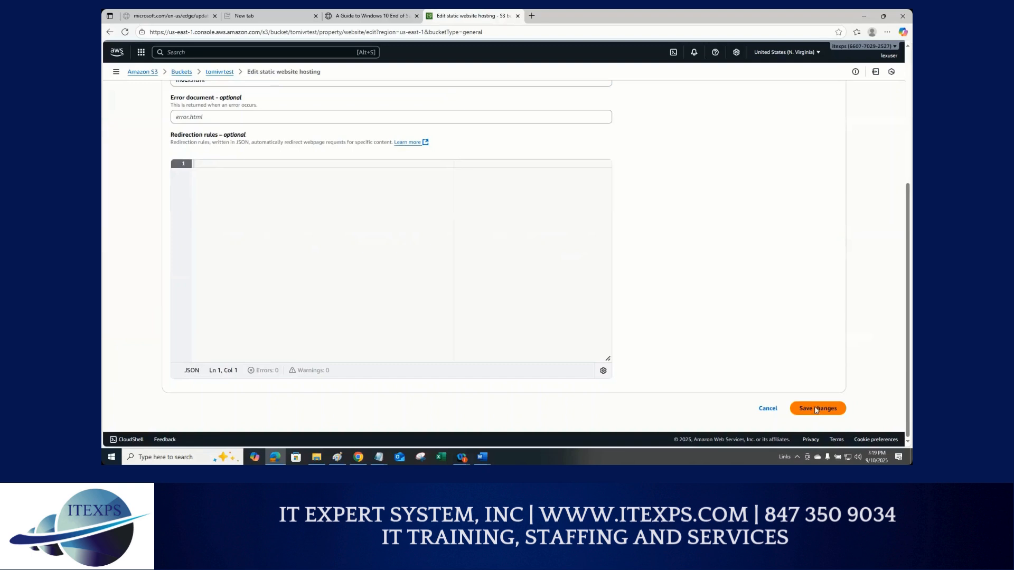
pyautogui.click(816, 410)
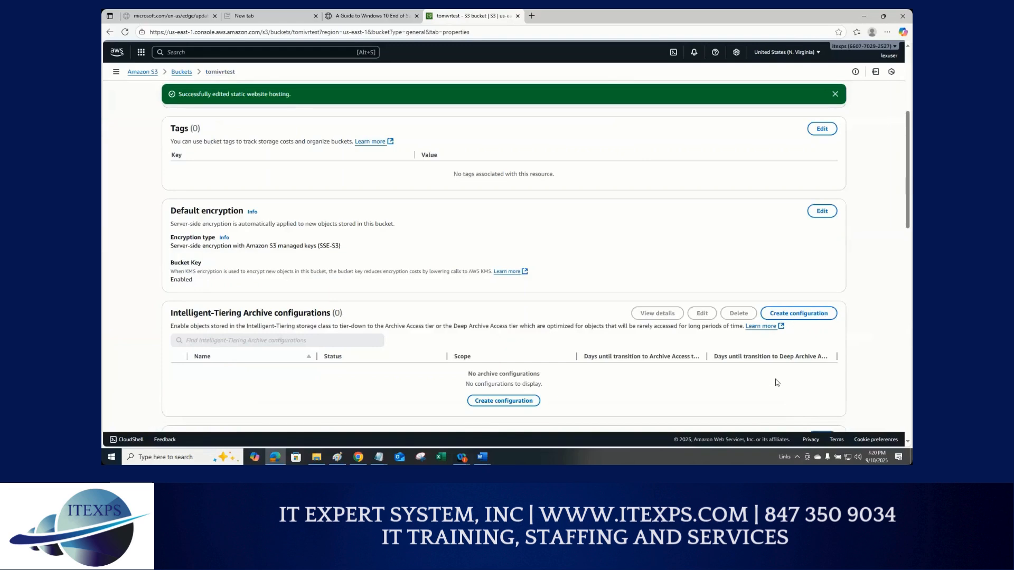
# Step: Locate the bucket website endpoint under Static website hosting and mark it with temporary red lines
pyautogui.scroll(-10, 685, 324)
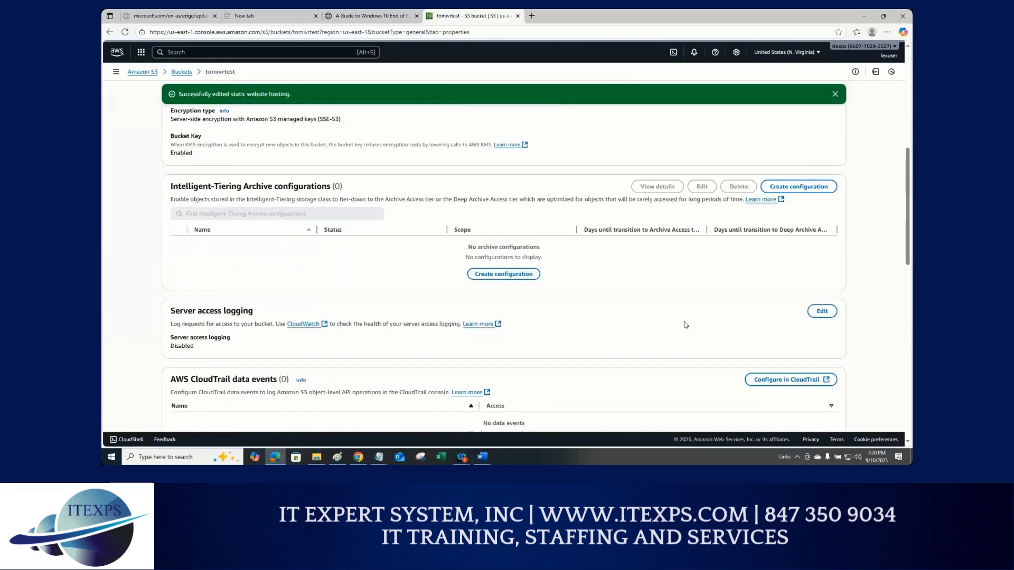
pyautogui.scroll(-3, 685, 325)
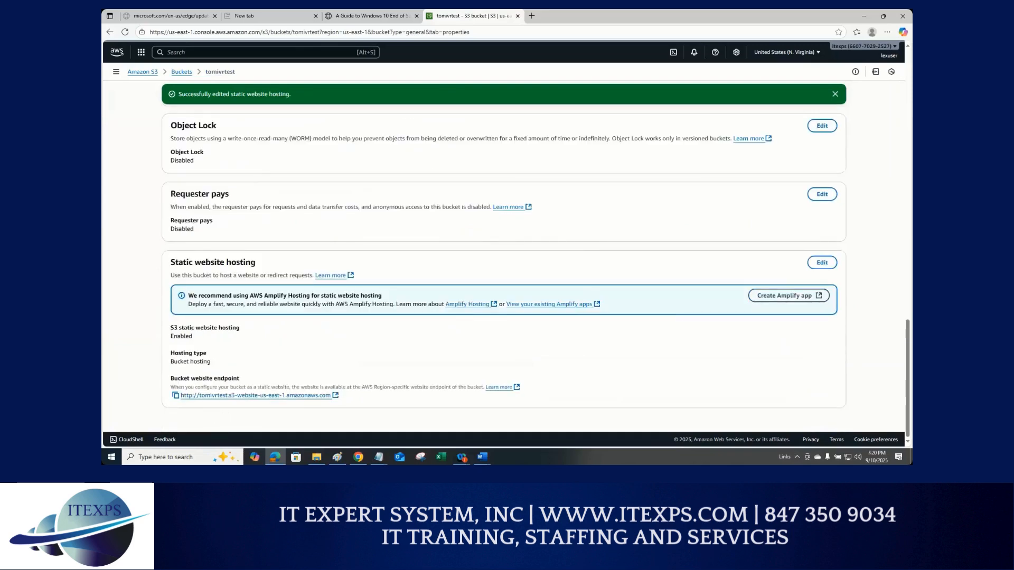
pyautogui.moveTo(162, 400); pyautogui.dragTo(471, 408)
pyautogui.moveTo(226, 370); pyautogui.dragTo(467, 367)
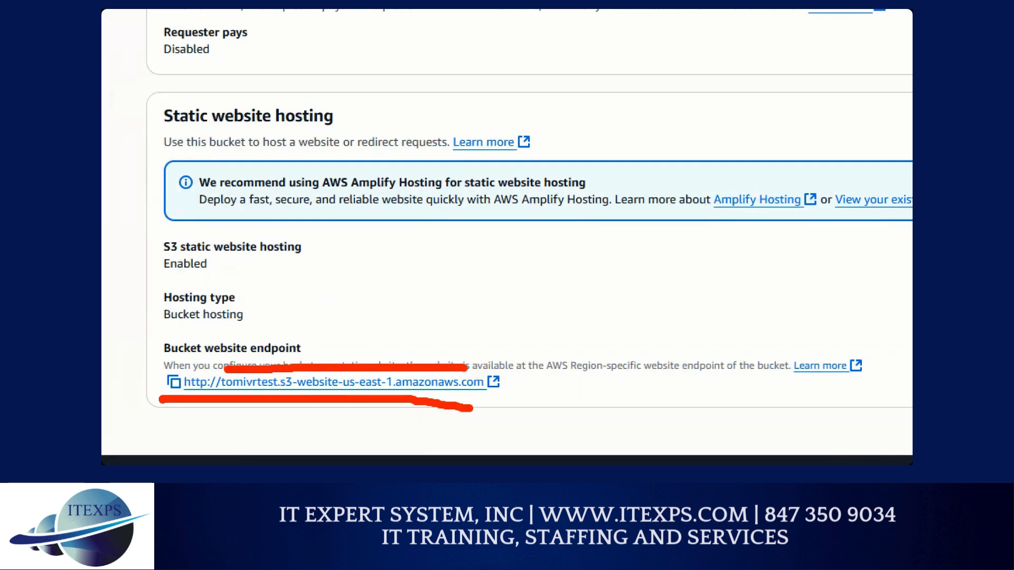
pyautogui.moveTo(108, 359)
pyautogui.mouseDown()
pyautogui.moveTo(153, 383)
pyautogui.moveTo(156, 359)
pyautogui.mouseUp()
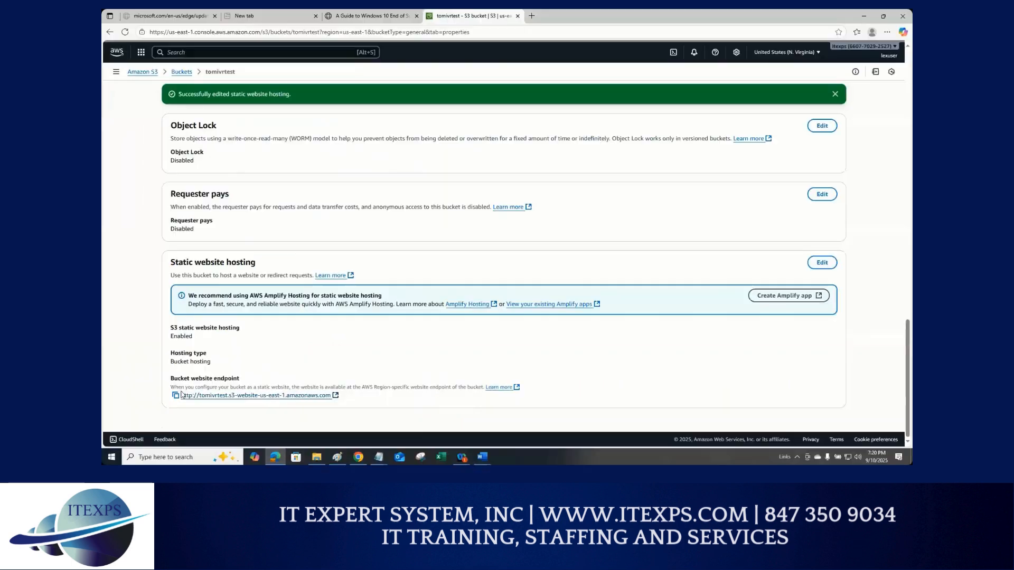
# Step: Copy the bucket website endpoint onto a new line below the bucket name in the Notepad note and reposition the note window
pyautogui.click(173, 382)
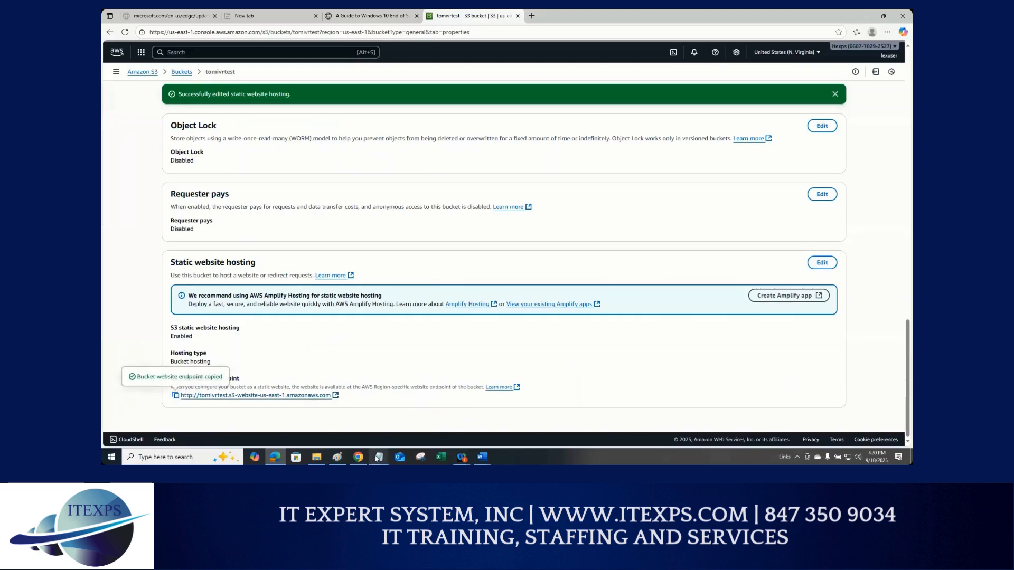
pyautogui.click(379, 457)
pyautogui.click(463, 408)
pyautogui.click(687, 313)
pyautogui.press('Return')
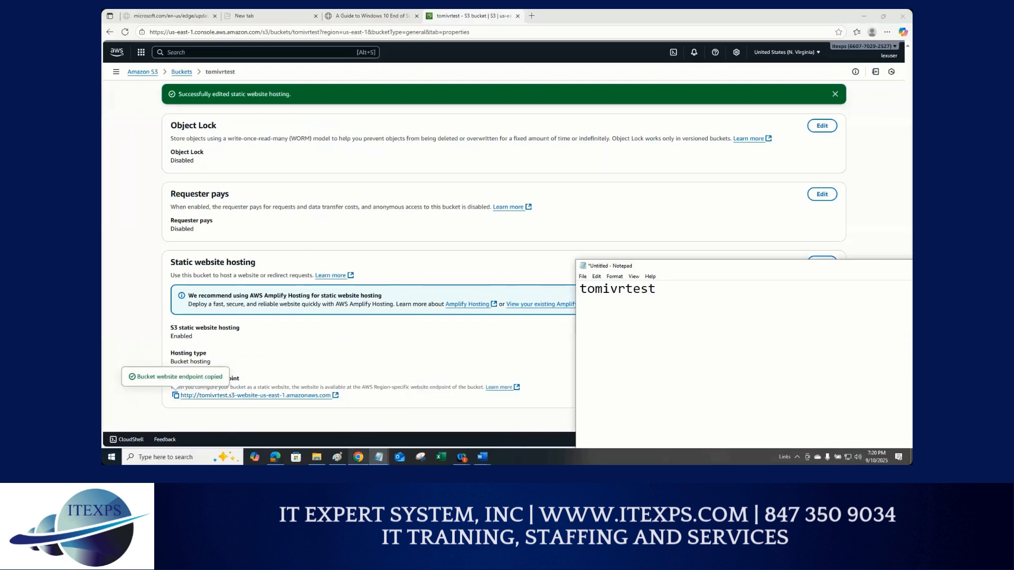
pyautogui.hotkey('ctrl', 'v')
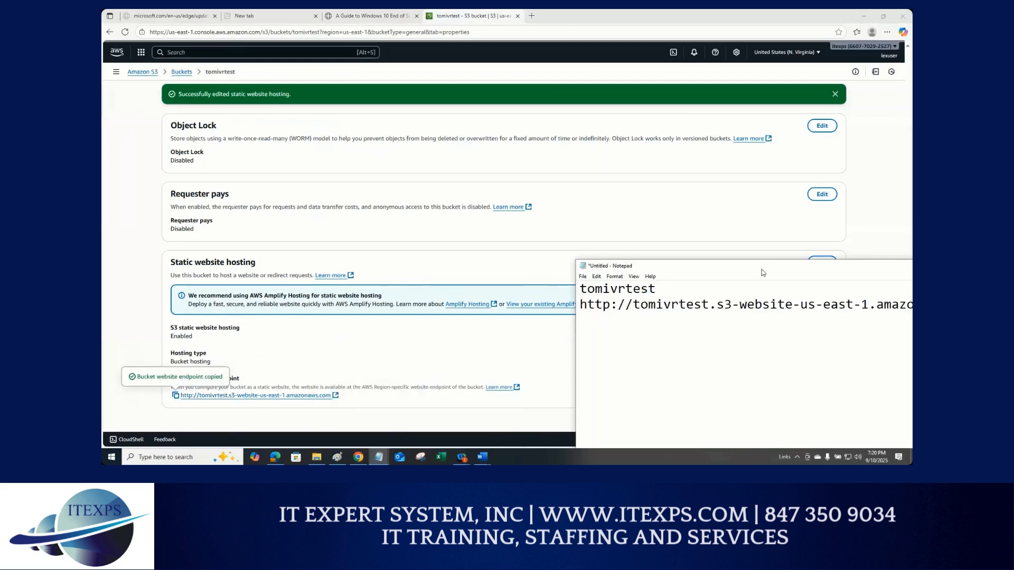
pyautogui.moveTo(762, 272); pyautogui.dragTo(558, 261)
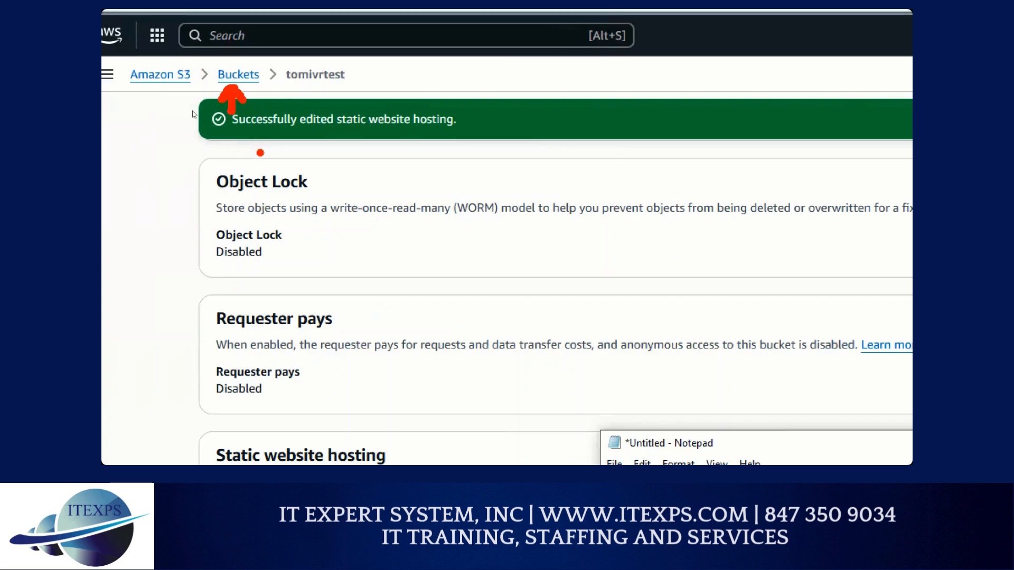
# Step: Return to the bucket list, filter it by "tomiv", and open the tomivrtest bucket
pyautogui.click(238, 74)
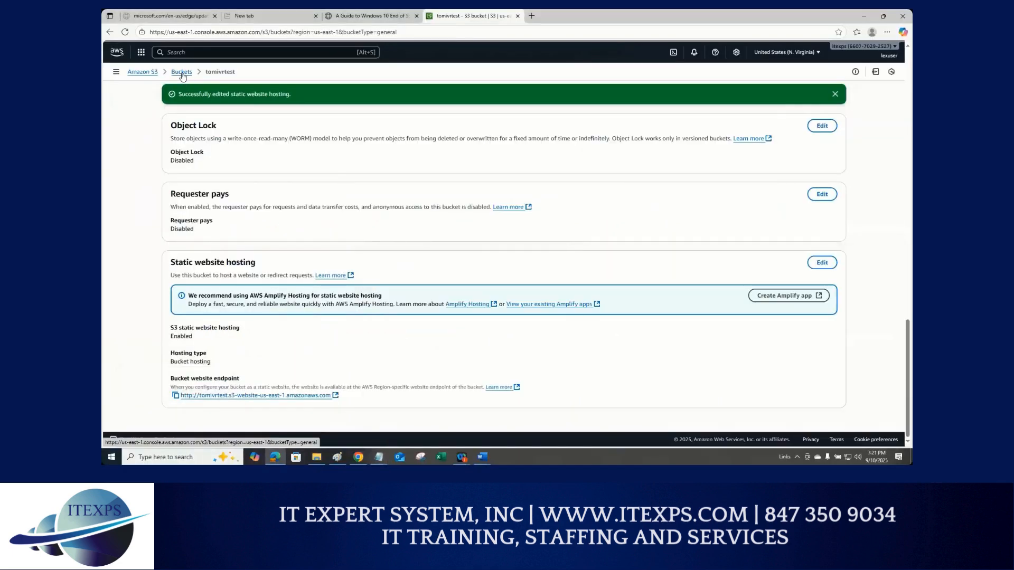
pyautogui.click(181, 72)
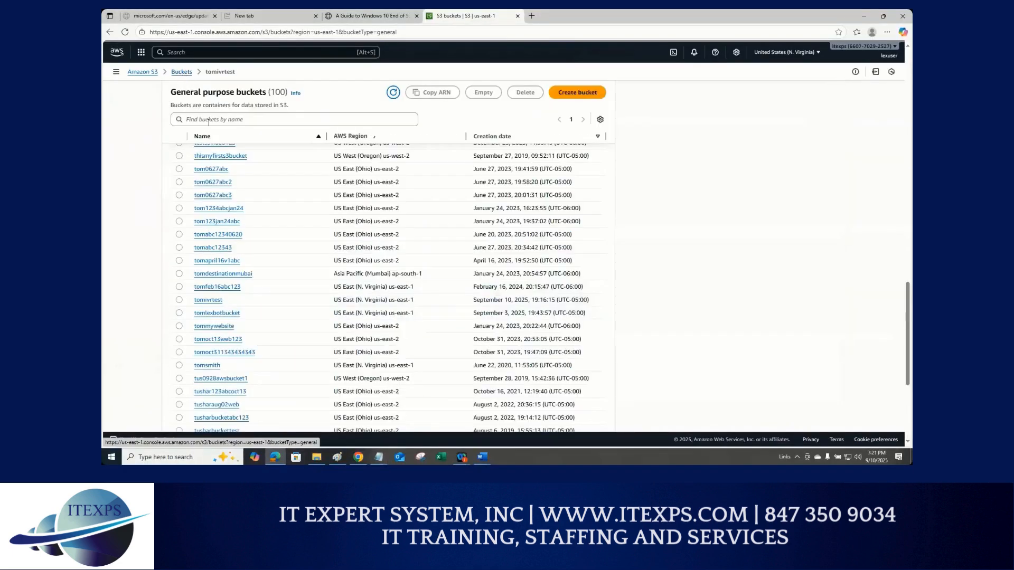
pyautogui.click(208, 120)
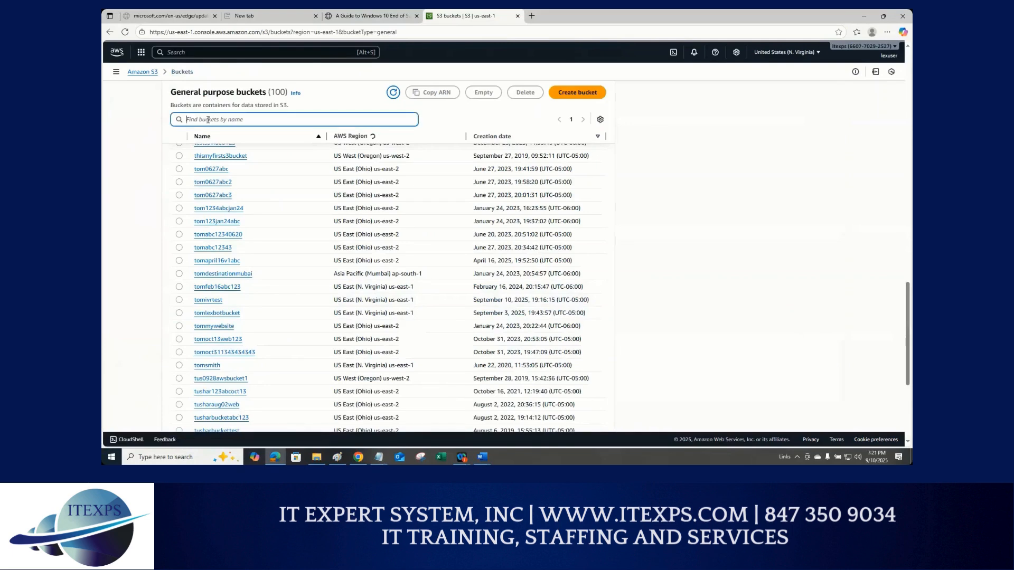
pyautogui.write('tom')
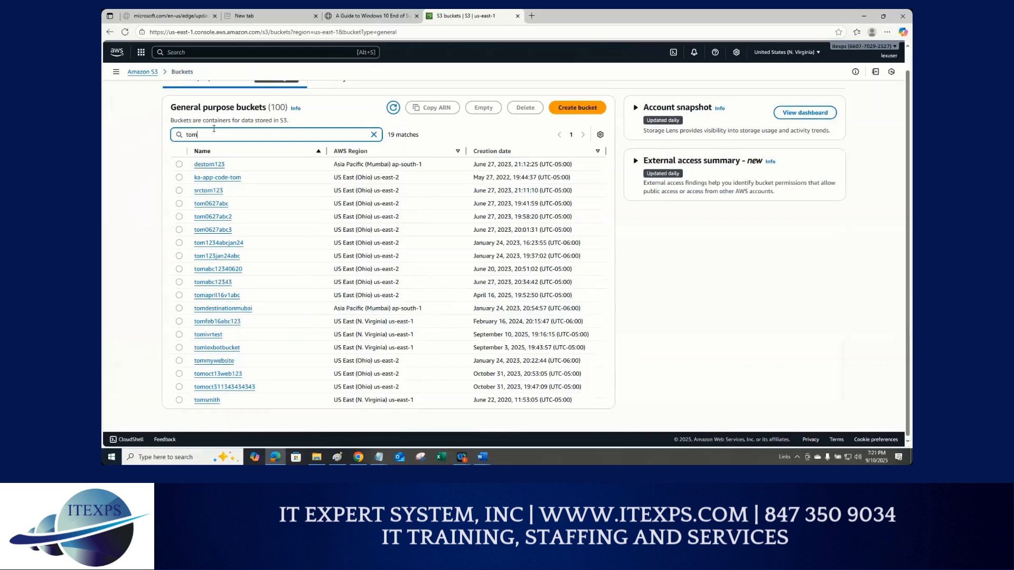
pyautogui.write('iv')
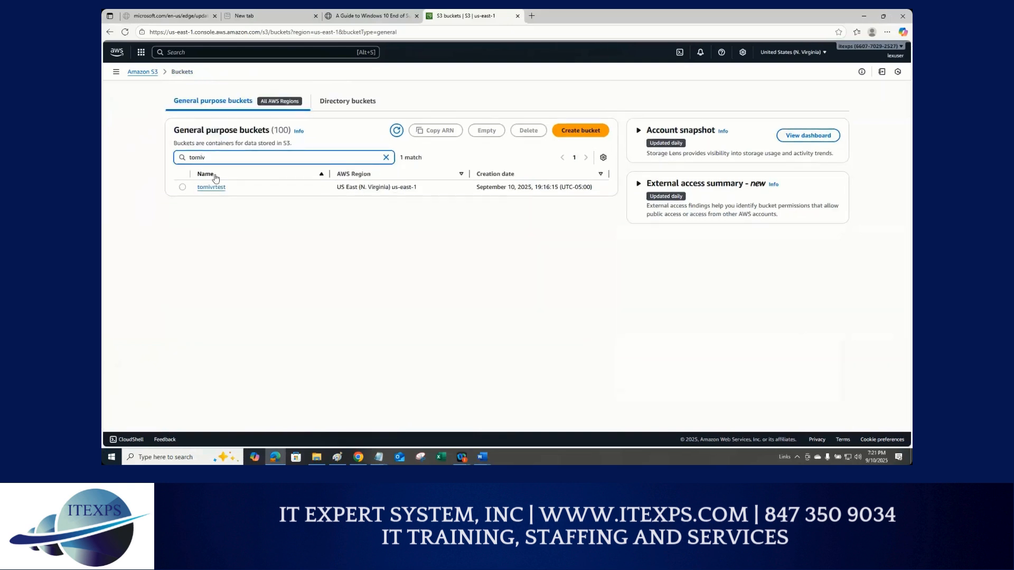
pyautogui.click(207, 190)
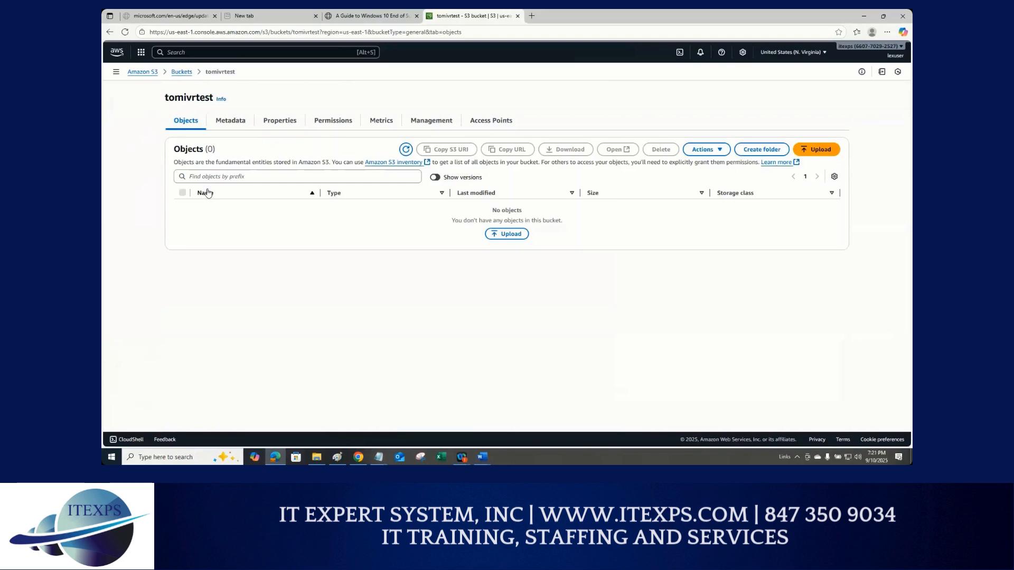
# Step: Switch to the Chrome guide on AWS Lex and Bedrock, locate AWS_Lex_Bot_Connect_CloudFrount_S3.docx, and mark it with temporary red lines
pyautogui.click(359, 457)
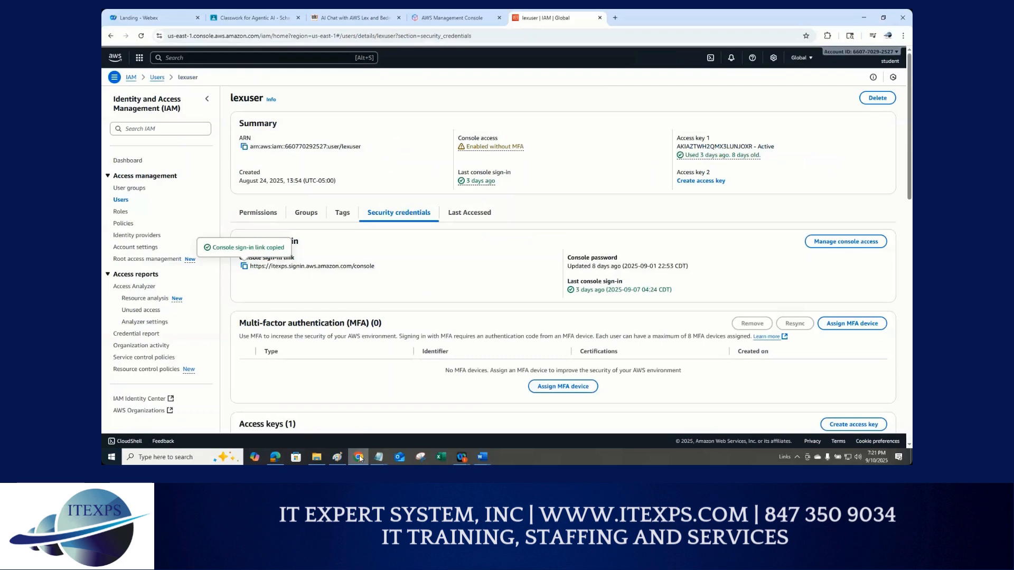
pyautogui.click(356, 17)
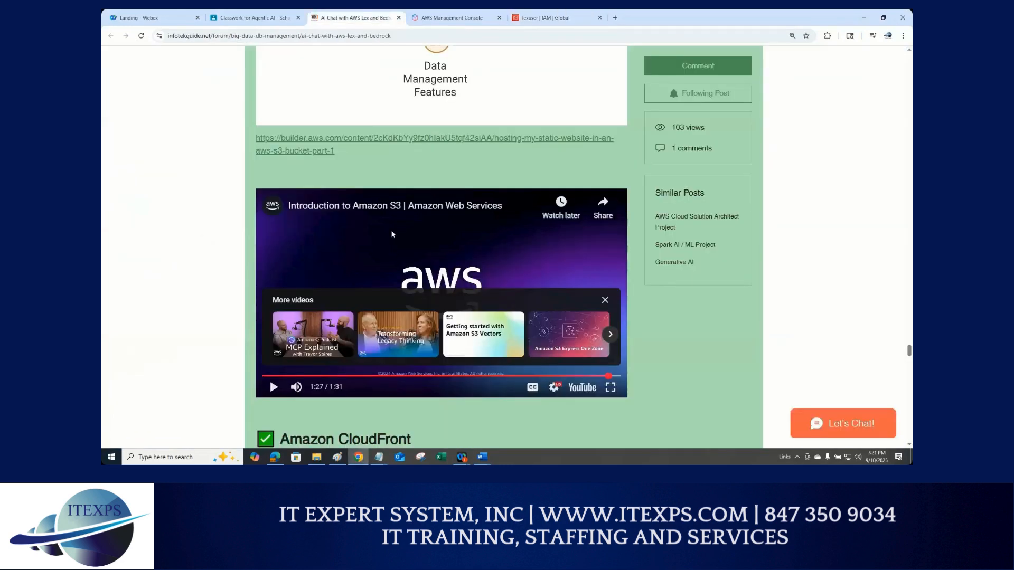
pyautogui.scroll(-10, 392, 234)
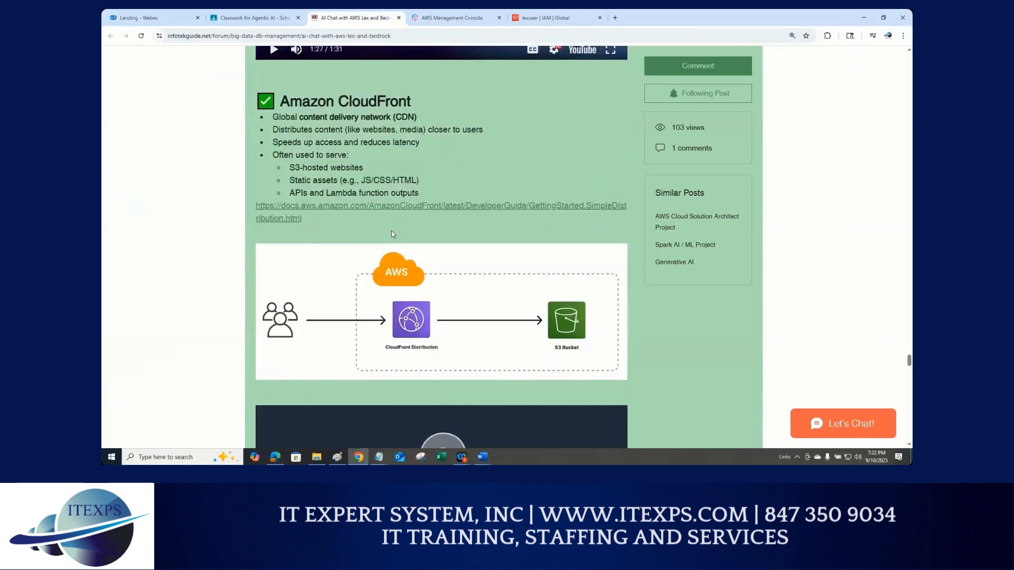
pyautogui.scroll(-15, 391, 234)
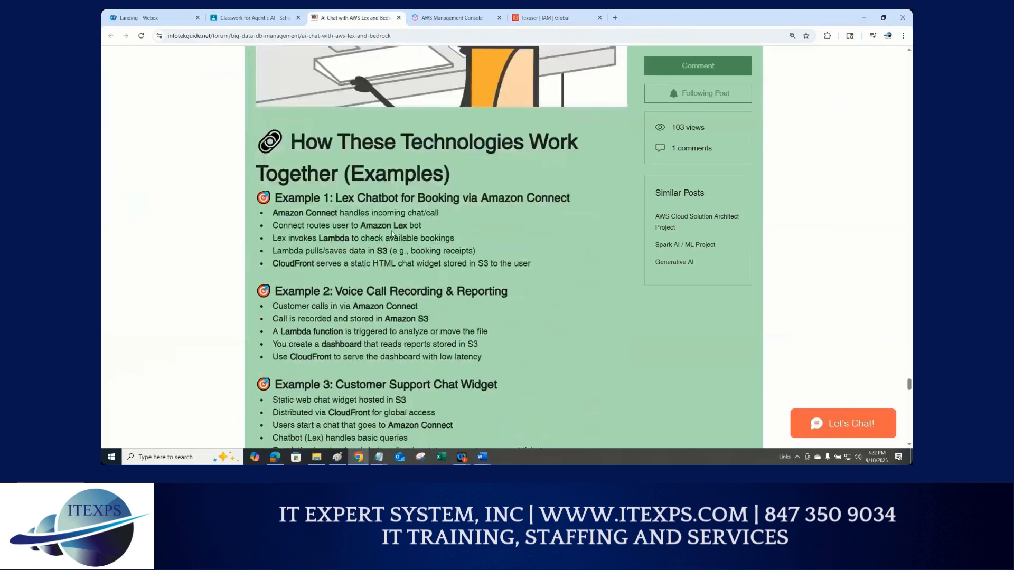
pyautogui.scroll(-15, 391, 233)
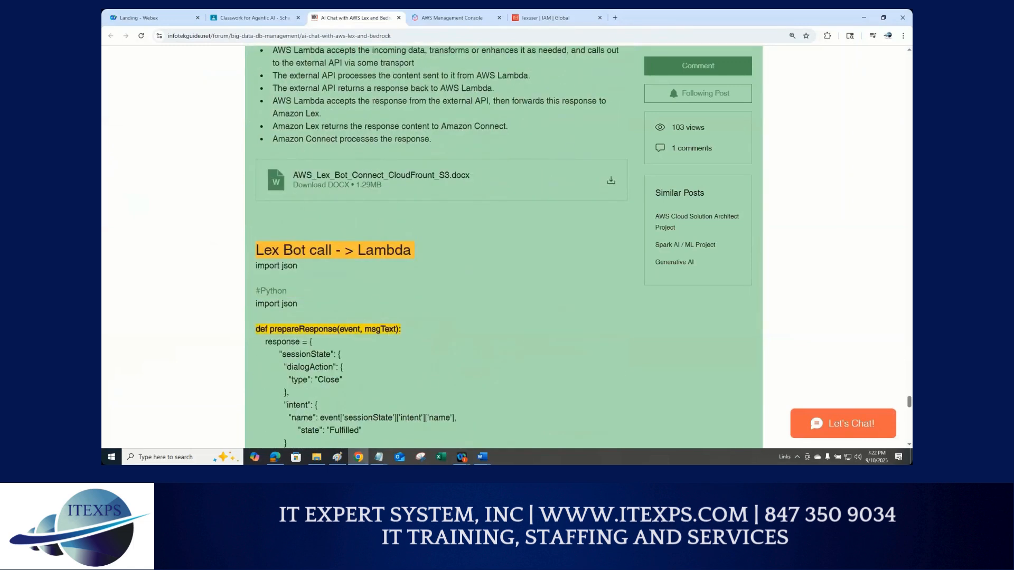
pyautogui.moveTo(259, 178)
pyautogui.mouseDown()
pyautogui.moveTo(258, 165)
pyautogui.moveTo(329, 151)
pyautogui.mouseUp()
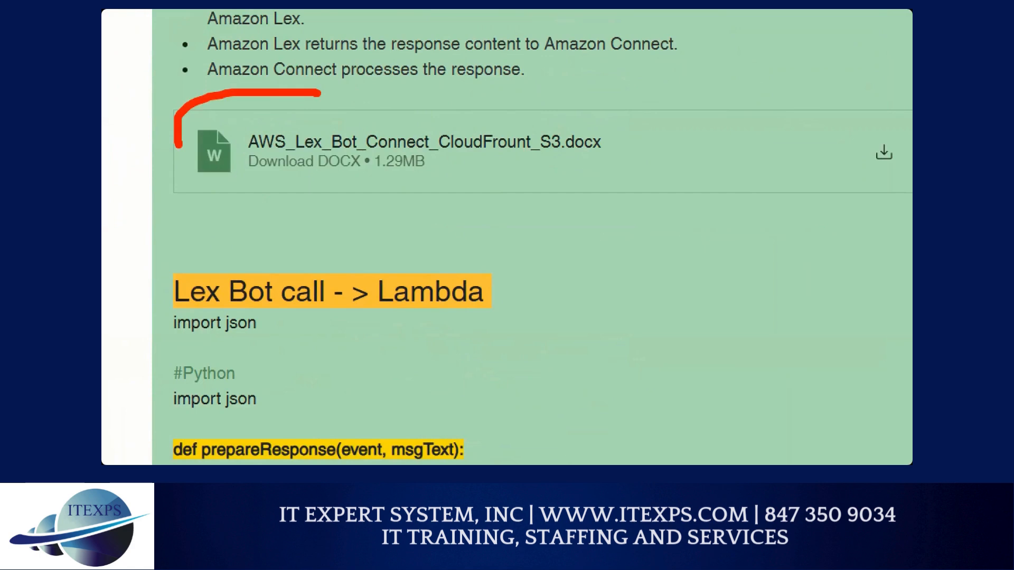
pyautogui.moveTo(209, 178); pyautogui.dragTo(357, 217)
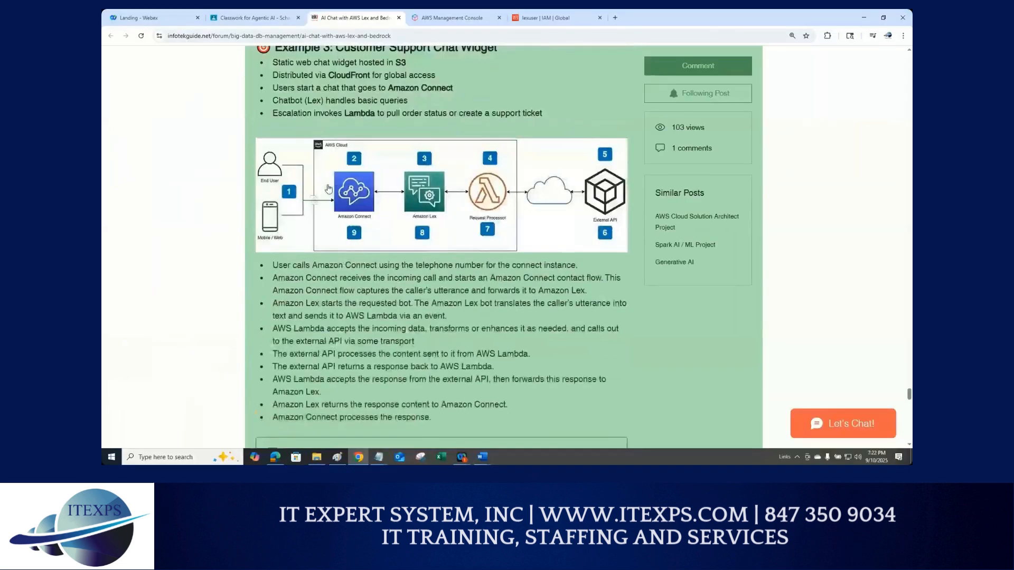
# Step: Download AWS_Lex_Bot_Connect_CloudFrount_S3.docx from the guide page and open it in Word
pyautogui.scroll(12, 328, 188)
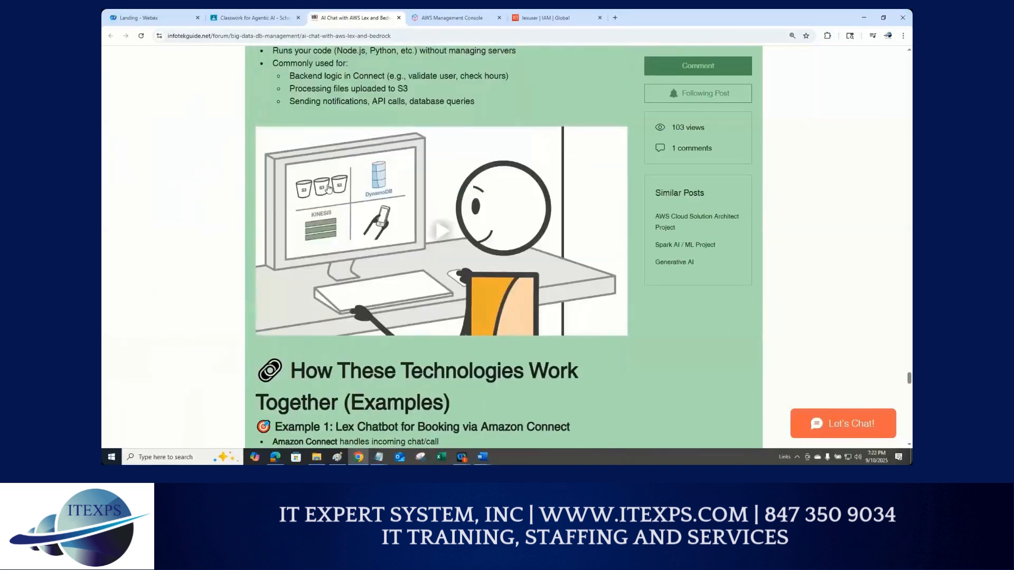
pyautogui.scroll(15, 328, 188)
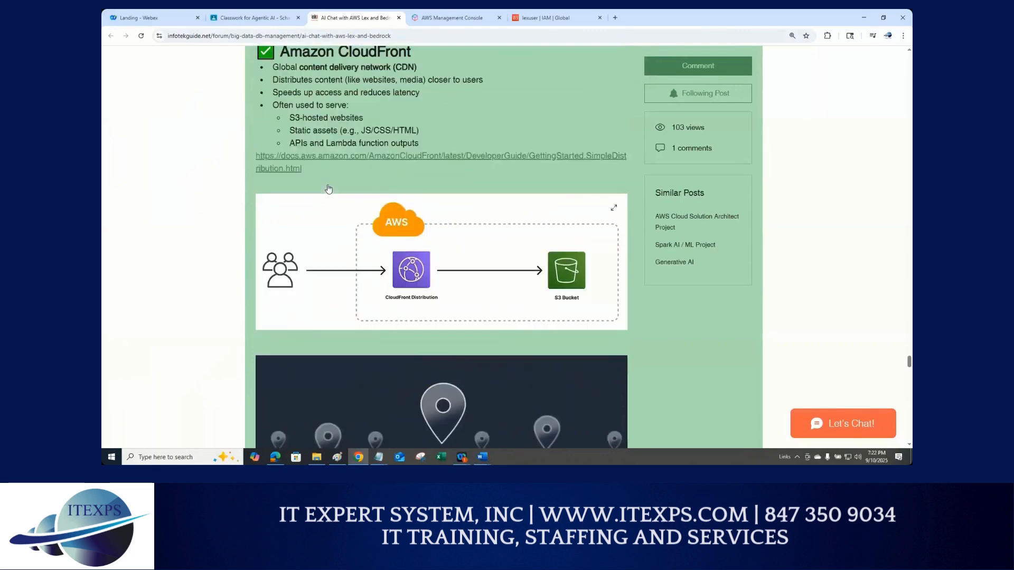
pyautogui.scroll(-13, 327, 187)
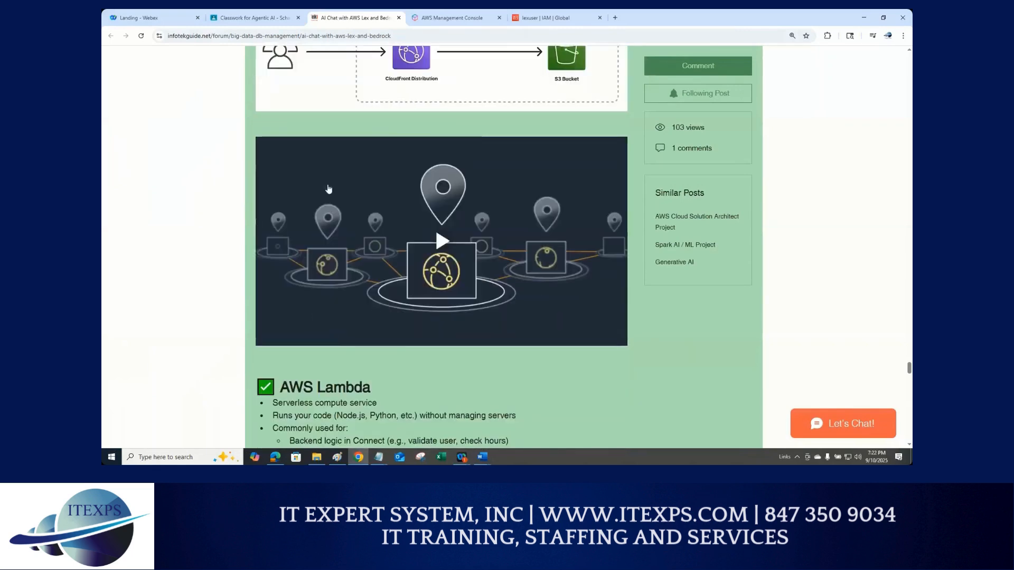
pyautogui.scroll(-15, 328, 185)
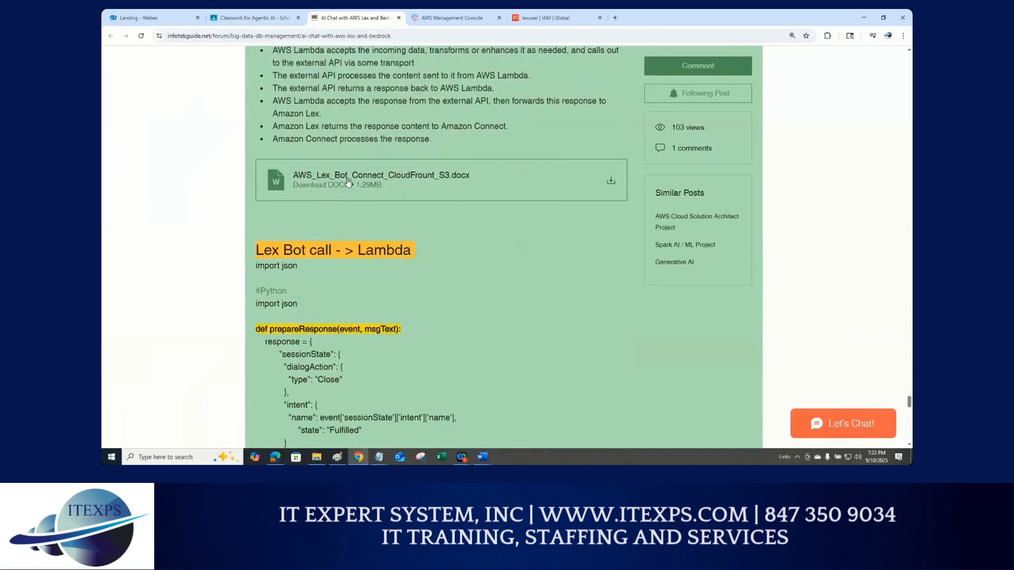
pyautogui.click(611, 183)
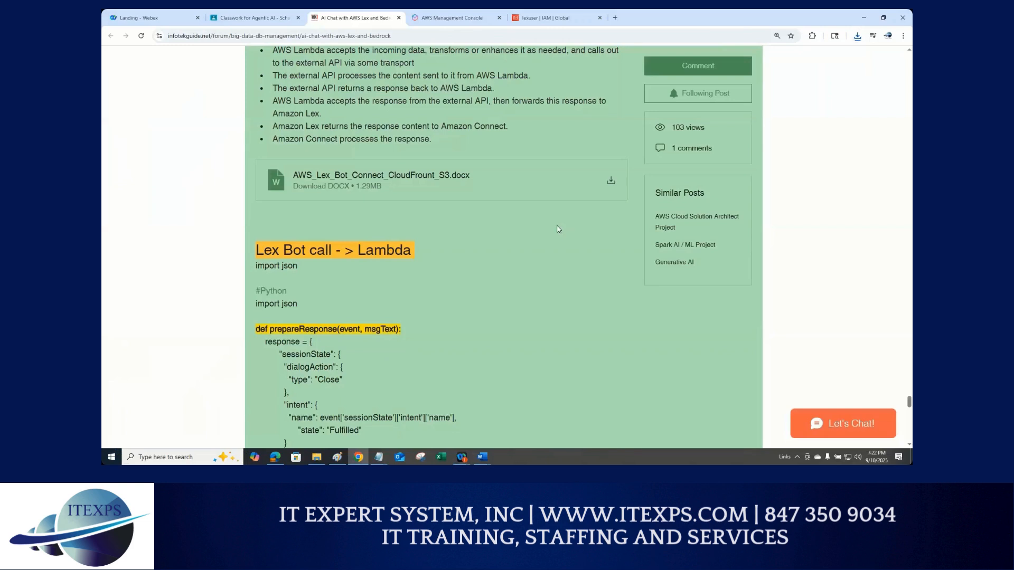
pyautogui.click(857, 36)
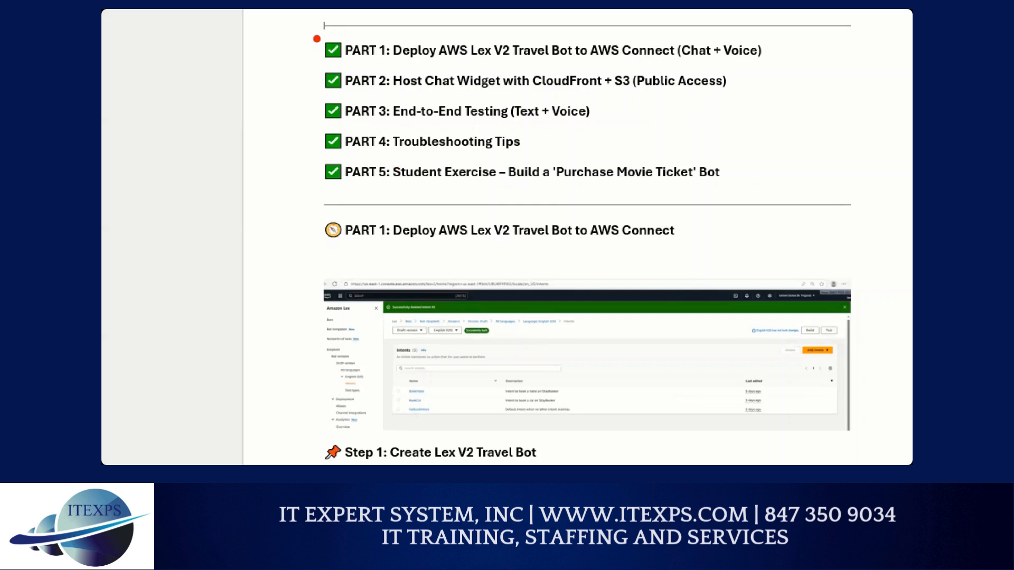
# Step: Mark the document's list of five parts with a temporary red line, circle S3 in Part 2, and clear the marks
pyautogui.moveTo(317, 38); pyautogui.dragTo(307, 196)
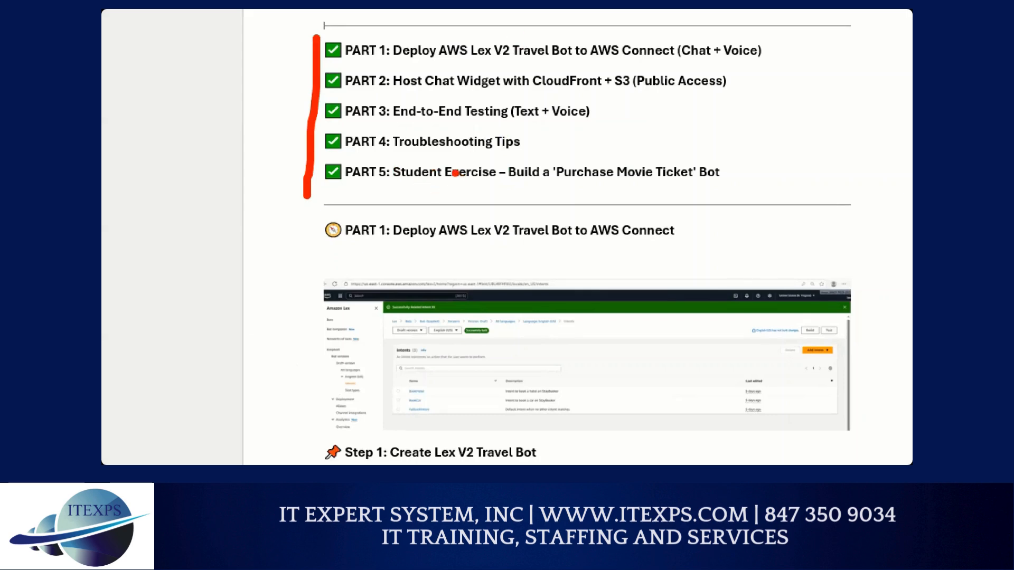
pyautogui.moveTo(646, 65)
pyautogui.mouseDown()
pyautogui.moveTo(602, 88)
pyautogui.moveTo(642, 63)
pyautogui.mouseUp()
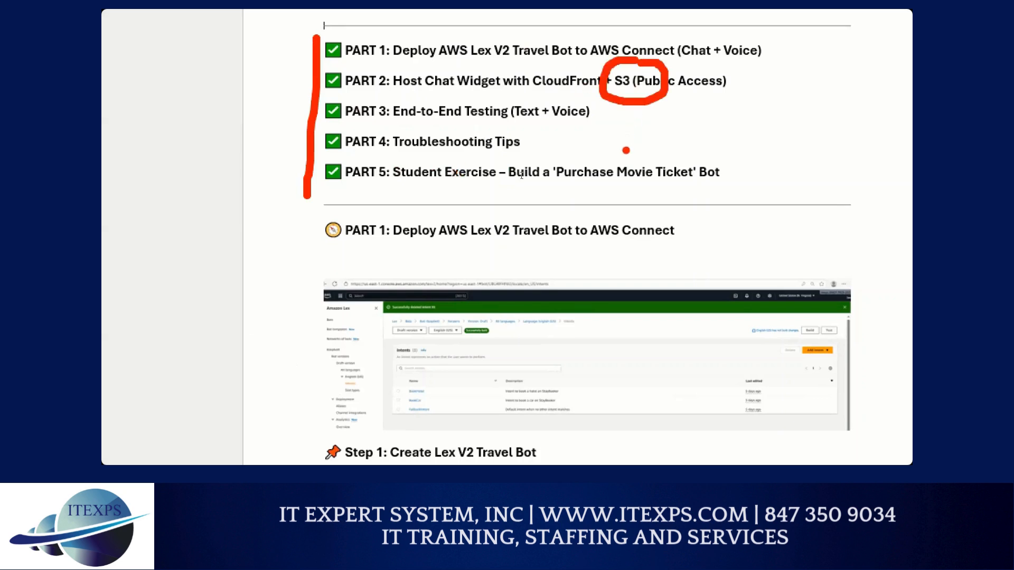
pyautogui.press('Escape')
# Step: Look through the document for Part 2, Step 1 on uploading the chat widget code to S3
pyautogui.scroll(-5, 521, 180)
pyautogui.scroll(-10, 521, 180)
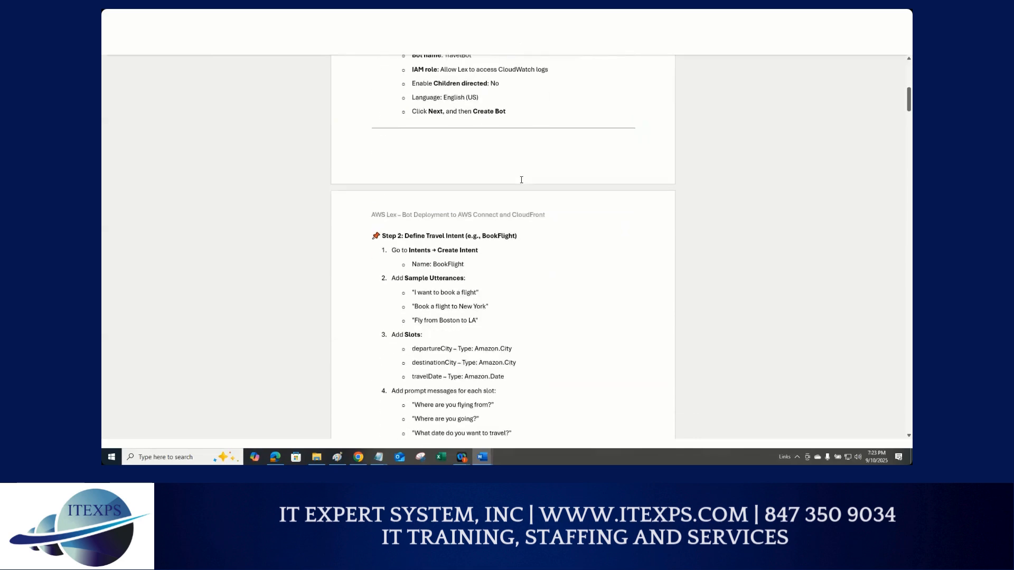
pyautogui.scroll(-10, 521, 182)
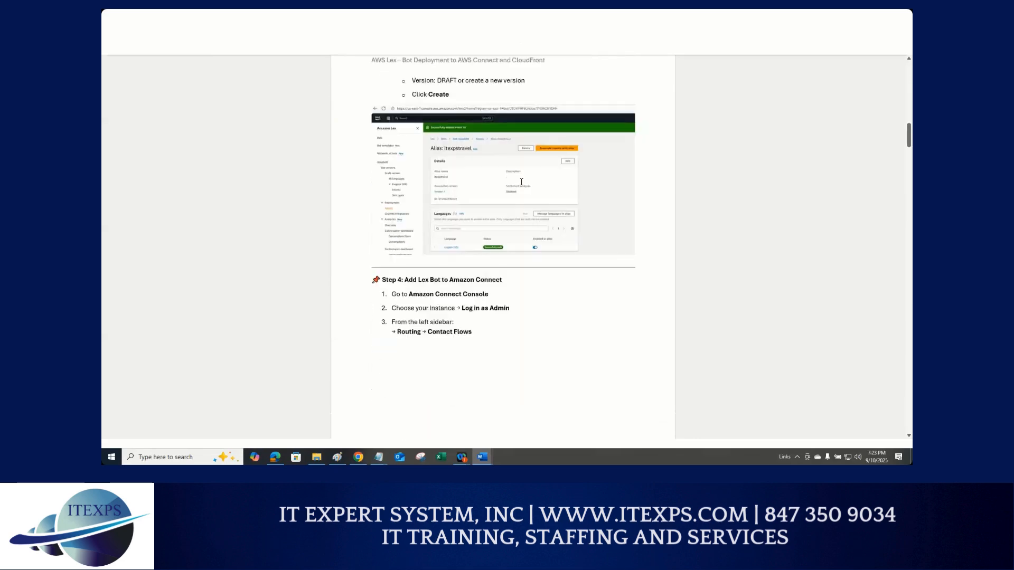
pyautogui.scroll(-10, 520, 183)
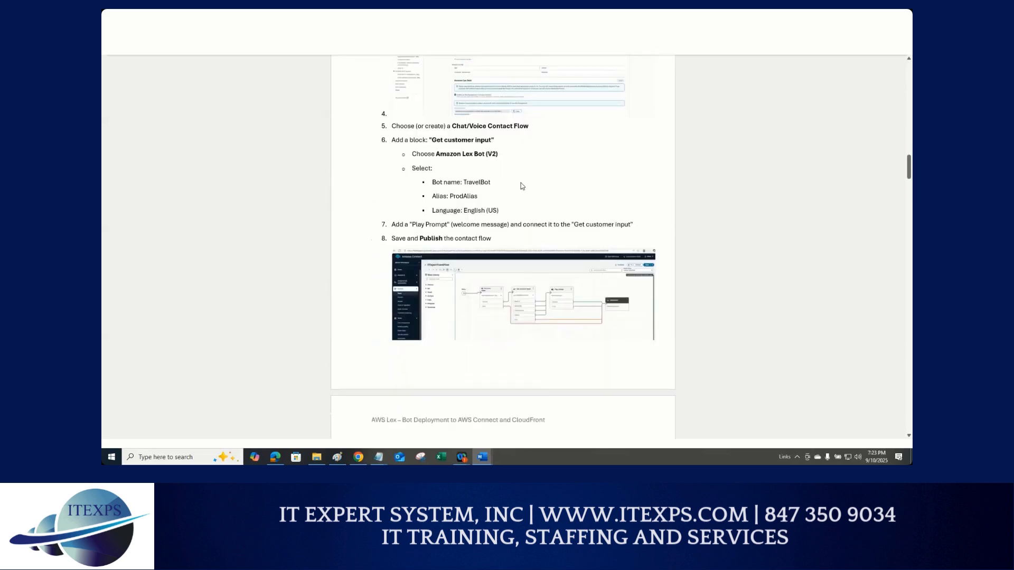
pyautogui.scroll(-10, 521, 182)
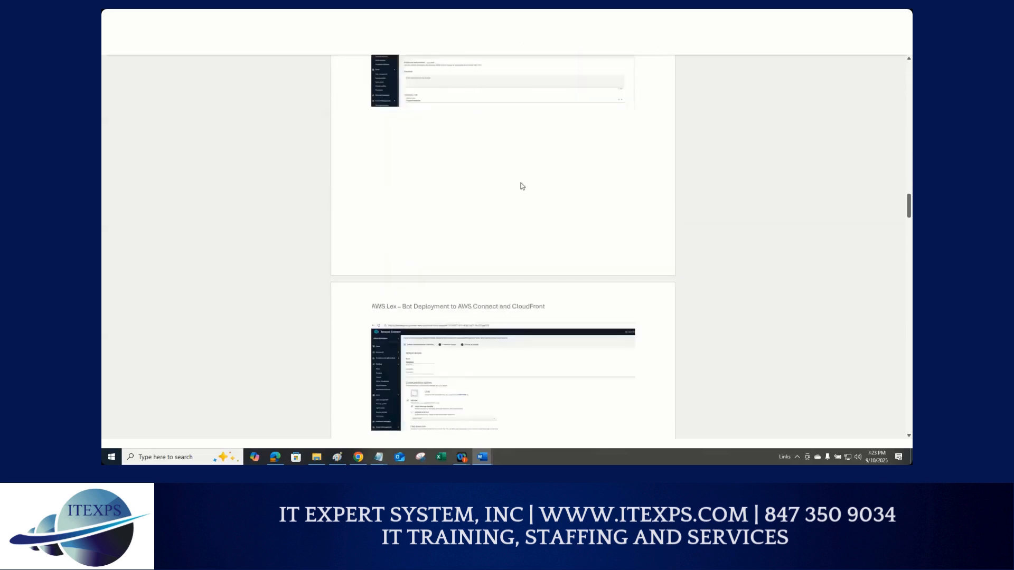
pyautogui.scroll(-5, 521, 185)
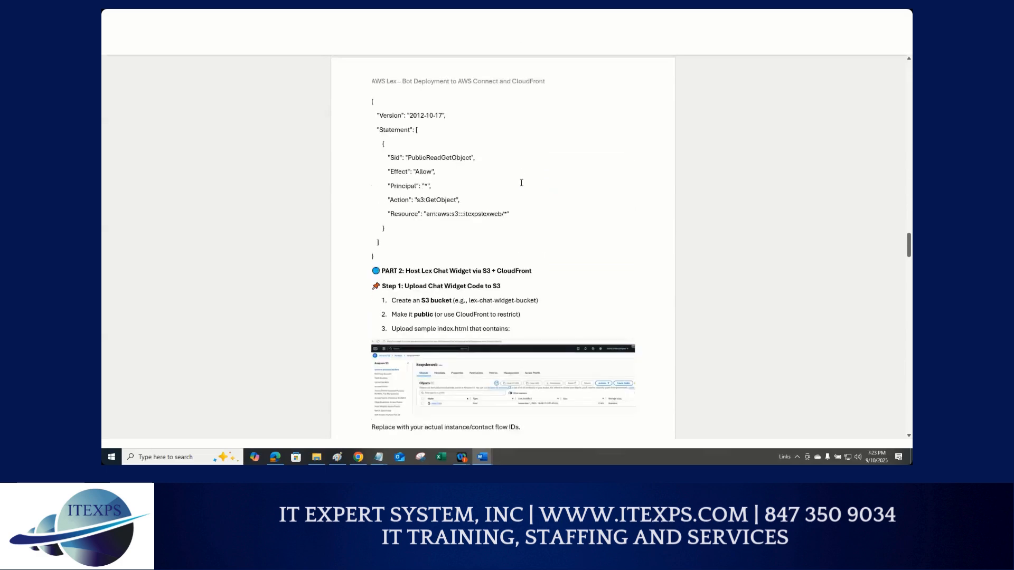
pyautogui.scroll(2, 521, 183)
pyautogui.scroll(1, 521, 183)
pyautogui.scroll(-10, 521, 183)
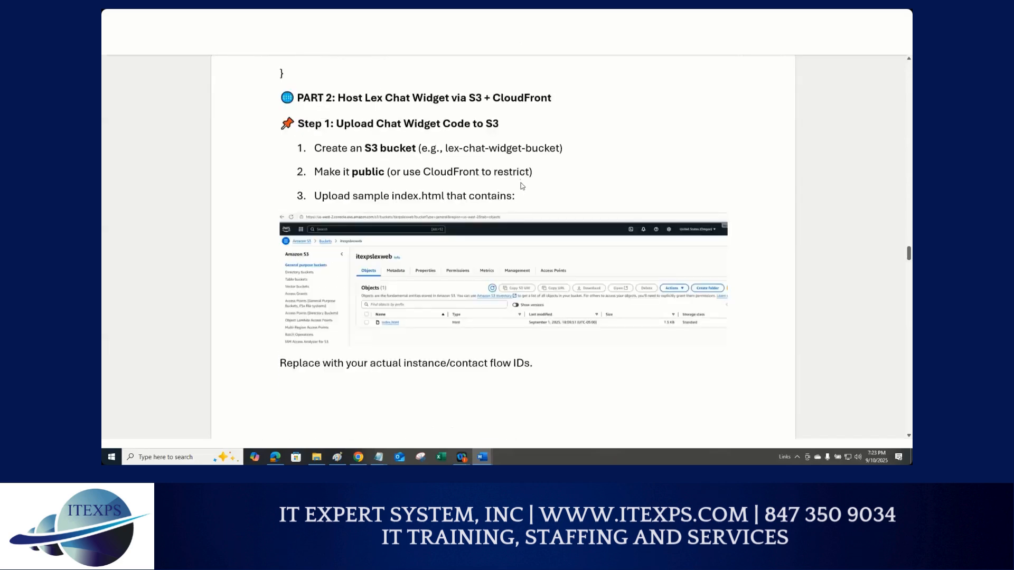
# Step: Examine the sample index.html code under Part 2, from the opening html tag through the highlighted chat widget script to the body
pyautogui.scroll(-2, 521, 186)
pyautogui.scroll(1, 521, 184)
pyautogui.scroll(-2, 521, 183)
pyautogui.scroll(-5, 521, 183)
pyautogui.scroll(3, 522, 183)
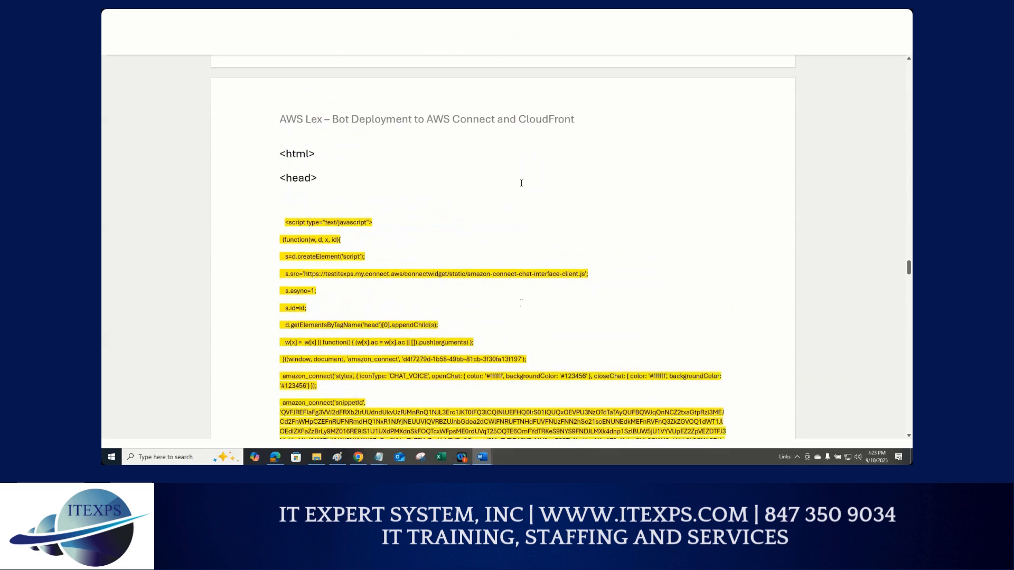
pyautogui.scroll(-4, 522, 183)
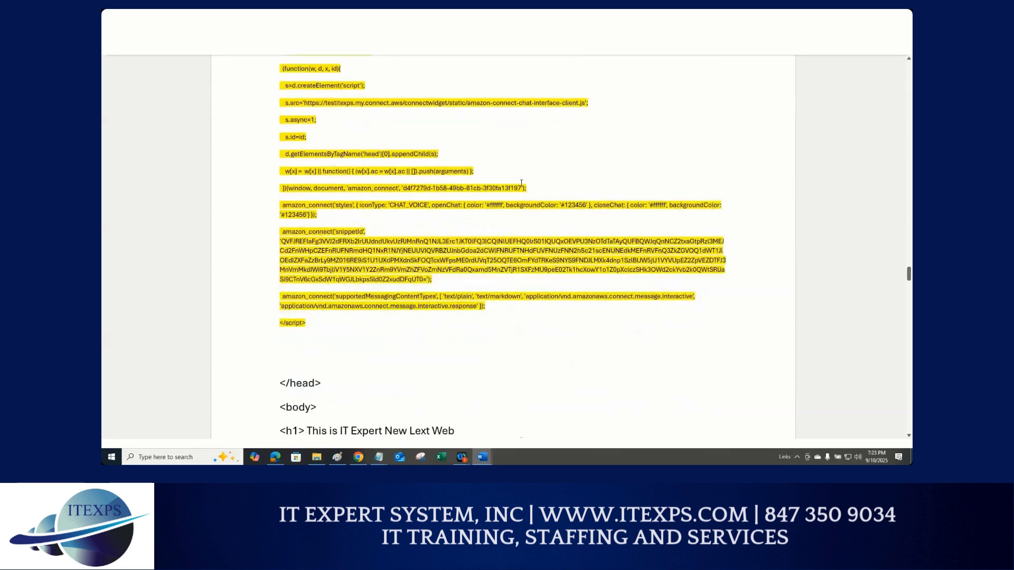
pyautogui.scroll(-2, 521, 183)
pyautogui.scroll(-2, 521, 183)
pyautogui.scroll(7, 521, 183)
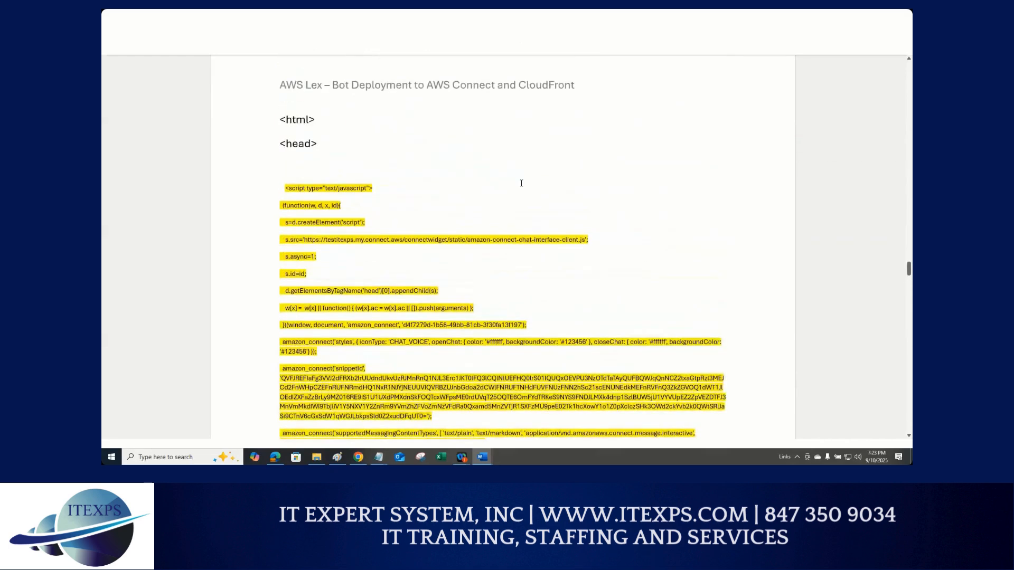
pyautogui.keyDown('ctrl'); pyautogui.scroll(-5, 521, 183); pyautogui.keyUp('ctrl')
pyautogui.scroll(-1, 520, 184)
pyautogui.scroll(1, 412, 111)
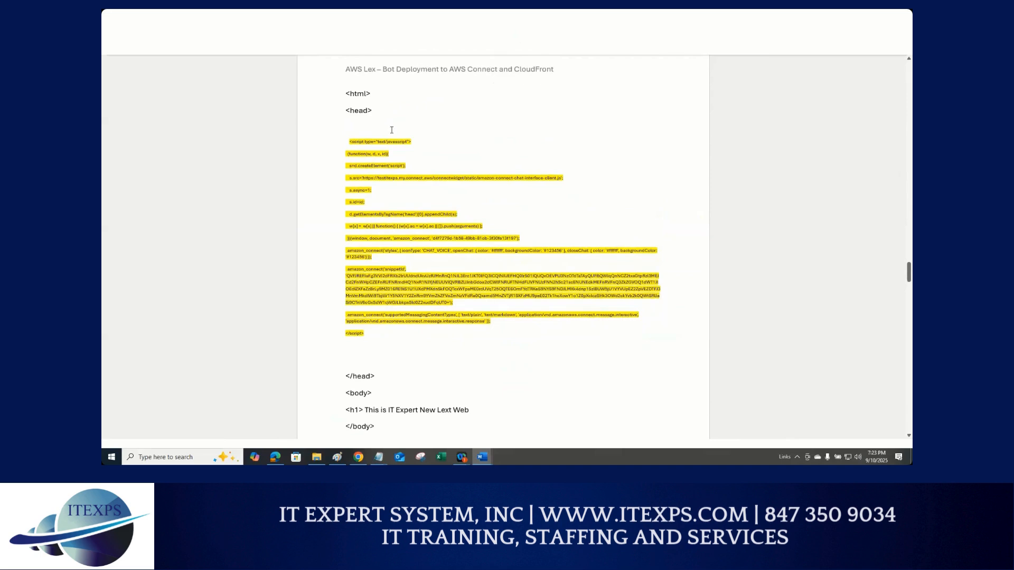
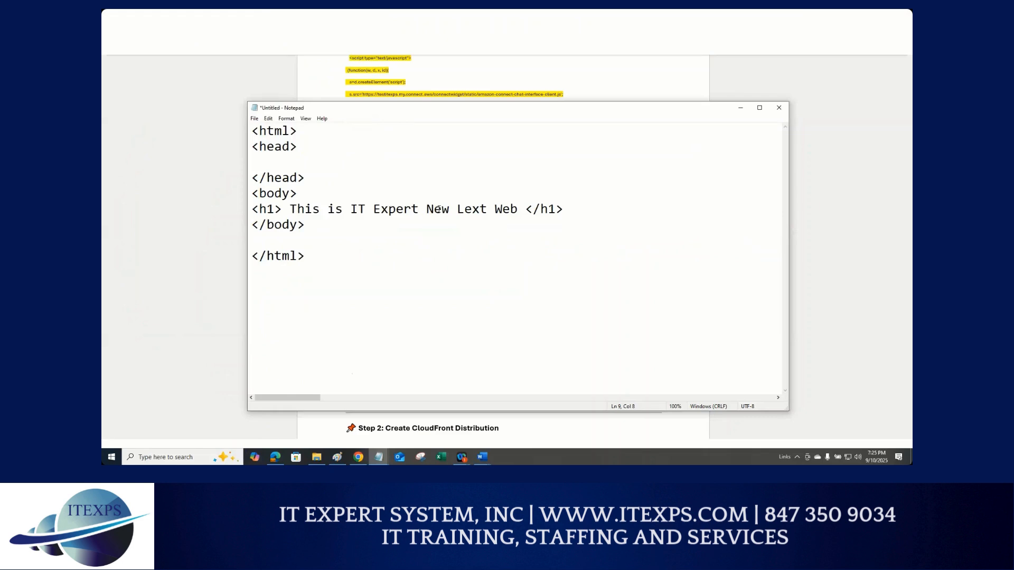
# Step: Insert a first name between "IT Expert" and "New" in the Notepad page's h1 heading and highlight it
pyautogui.click(427, 209)
pyautogui.write('Tom')
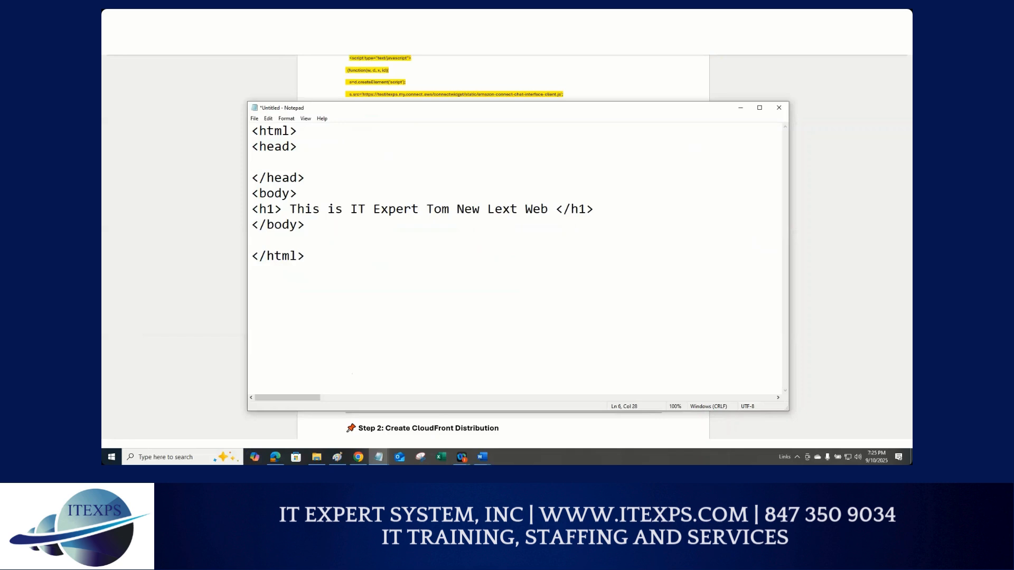
pyautogui.doubleClick(446, 208)
# Step: Start saving the page as a new file in Downloads with the file type All Files (*.*), temporarily circling that setting in red
pyautogui.click(255, 119)
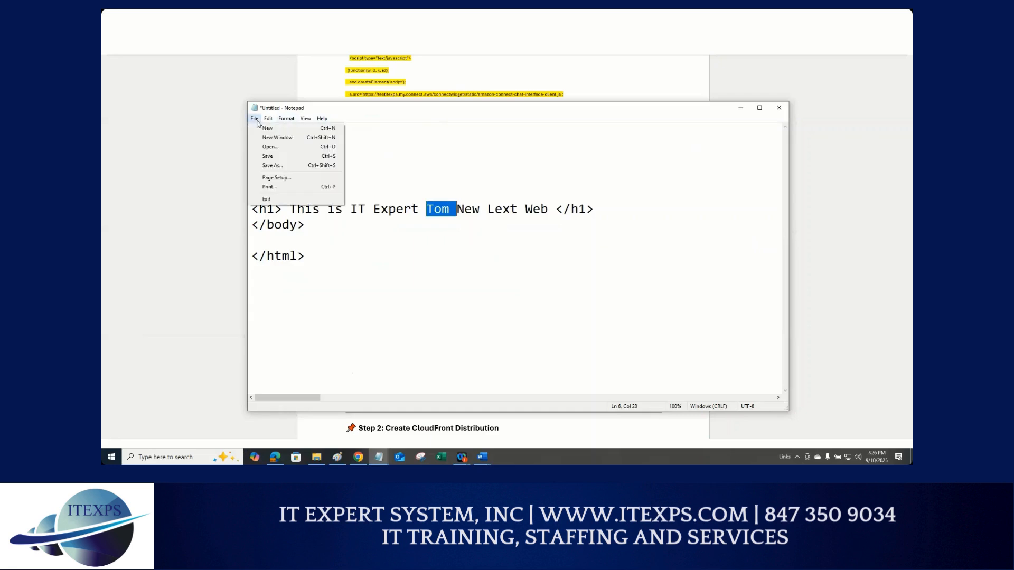
pyautogui.click(271, 167)
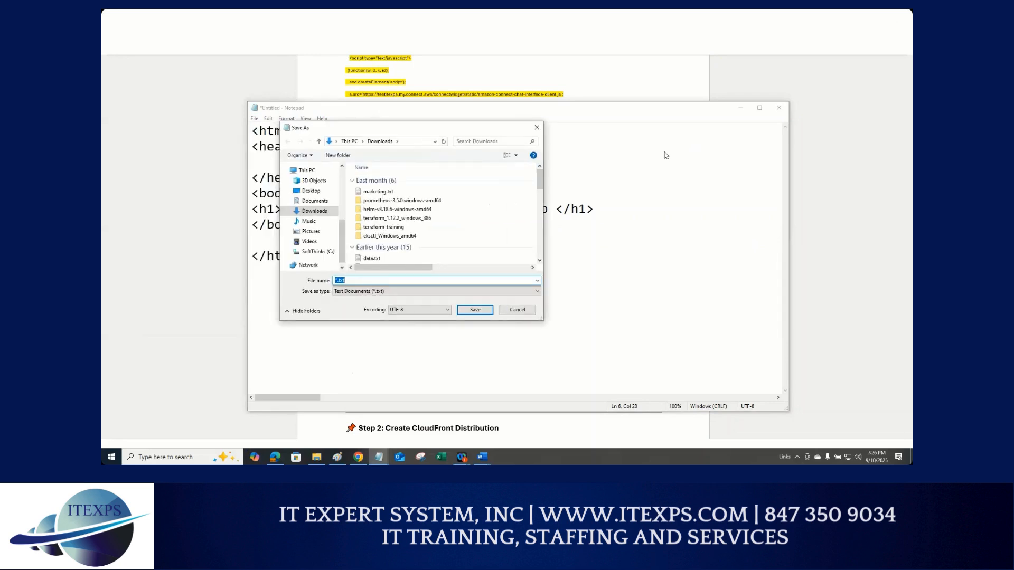
pyautogui.moveTo(369, 128); pyautogui.dragTo(666, 135)
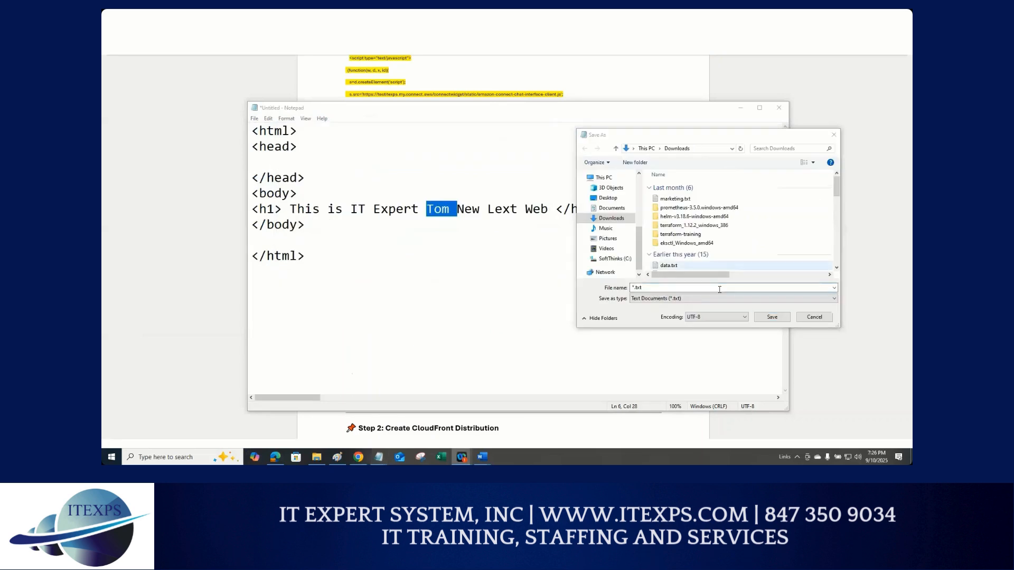
pyautogui.click(663, 298)
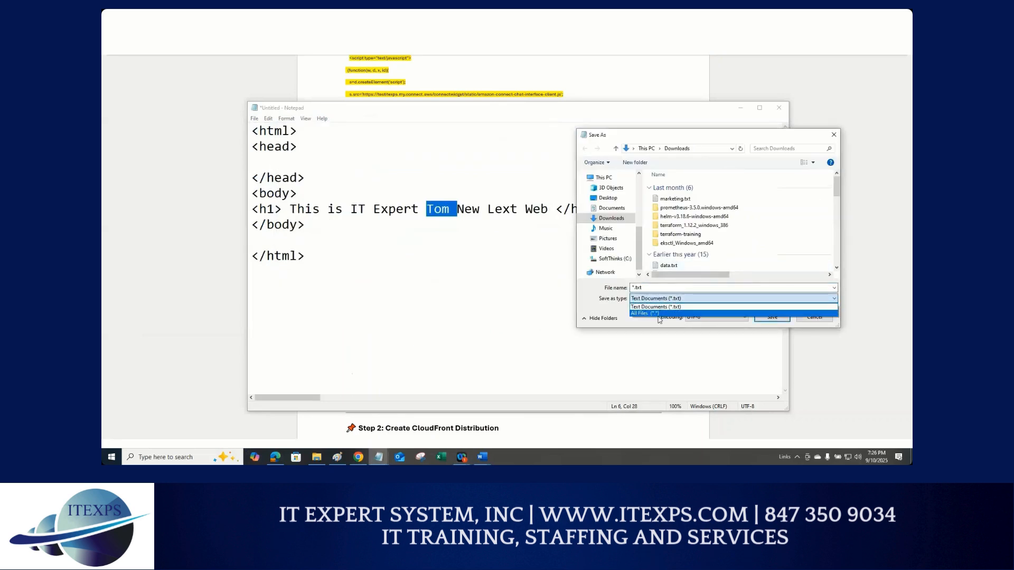
pyautogui.click(658, 315)
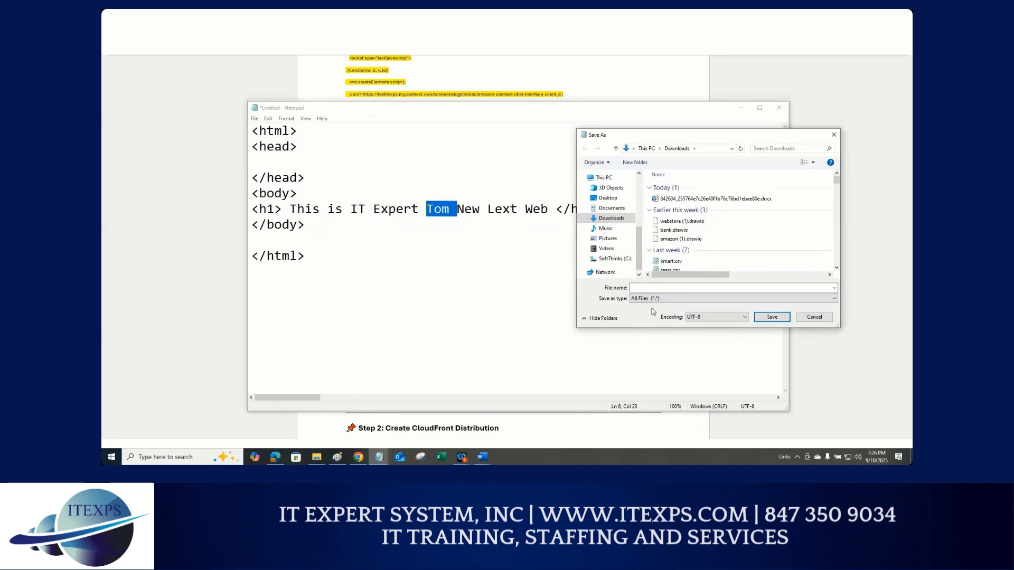
pyautogui.hotkey('ctrl', '1')
pyautogui.click(652, 308)
pyautogui.moveTo(616, 311)
pyautogui.mouseDown()
pyautogui.moveTo(689, 287)
pyautogui.moveTo(614, 315)
pyautogui.mouseUp()
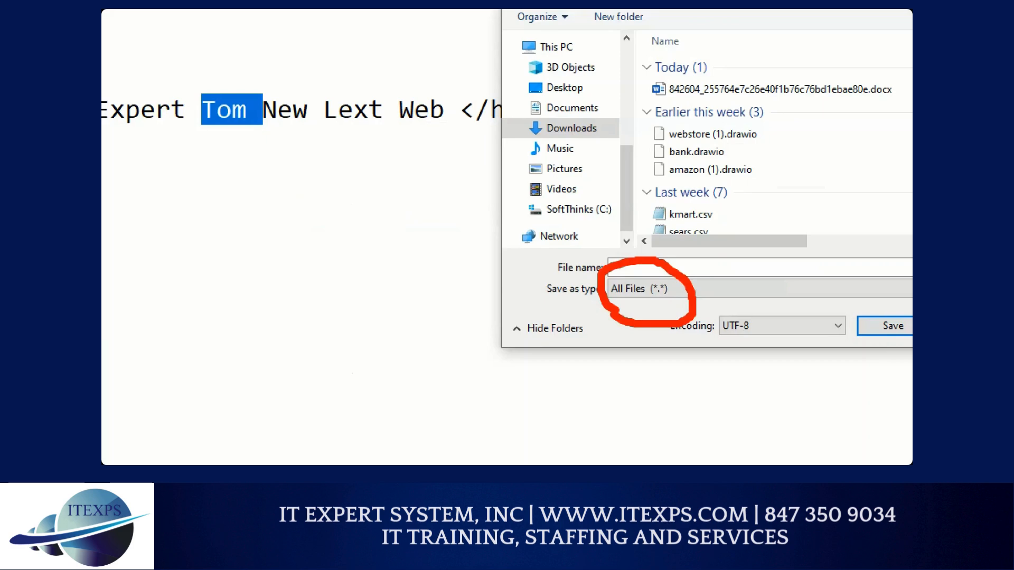
pyautogui.press('Escape')
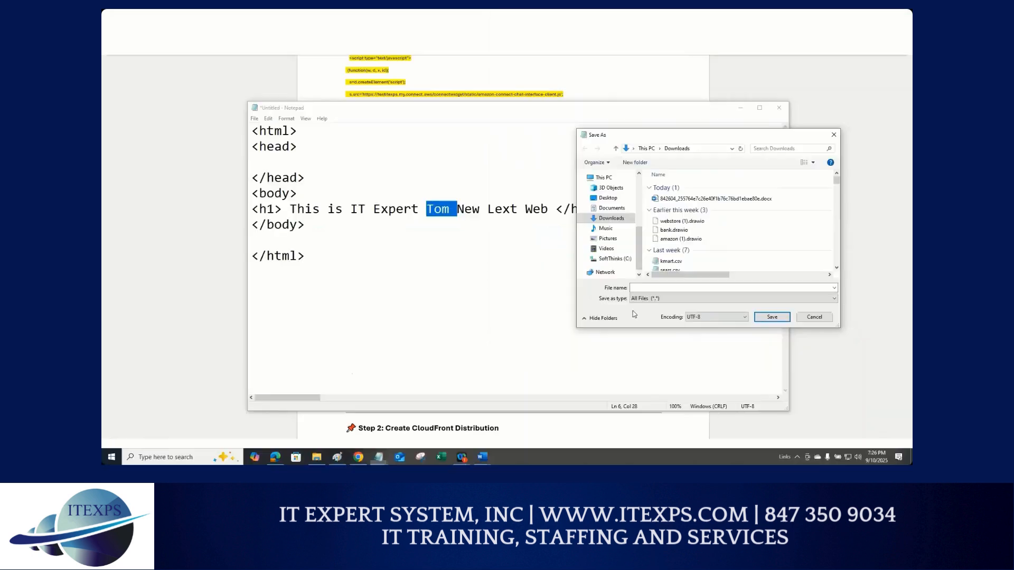
# Step: Save the page as index.html in Downloads, replacing the existing file, after temporarily marking the folder, file name and file type in red
pyautogui.click(649, 287)
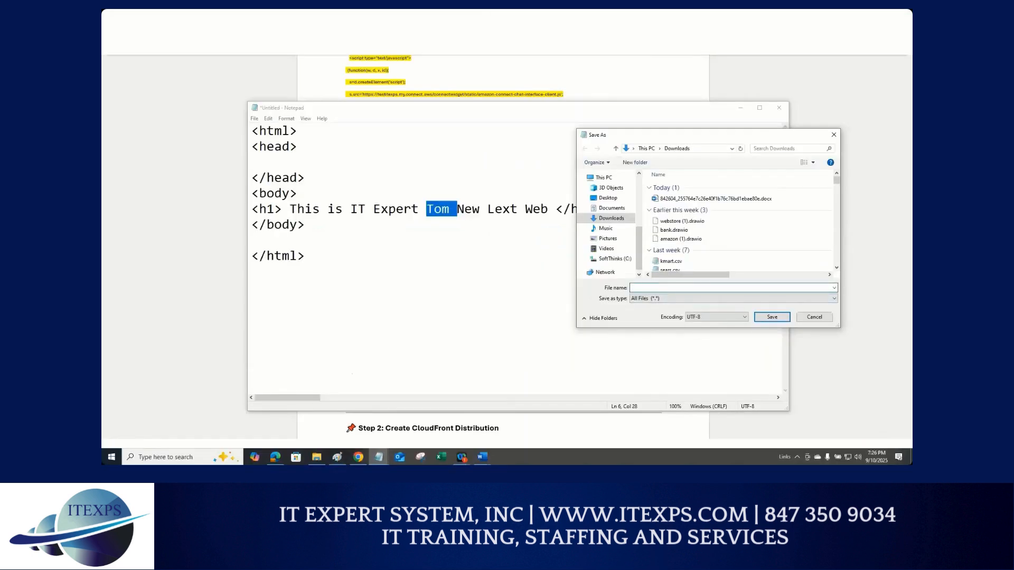
pyautogui.write('inde')
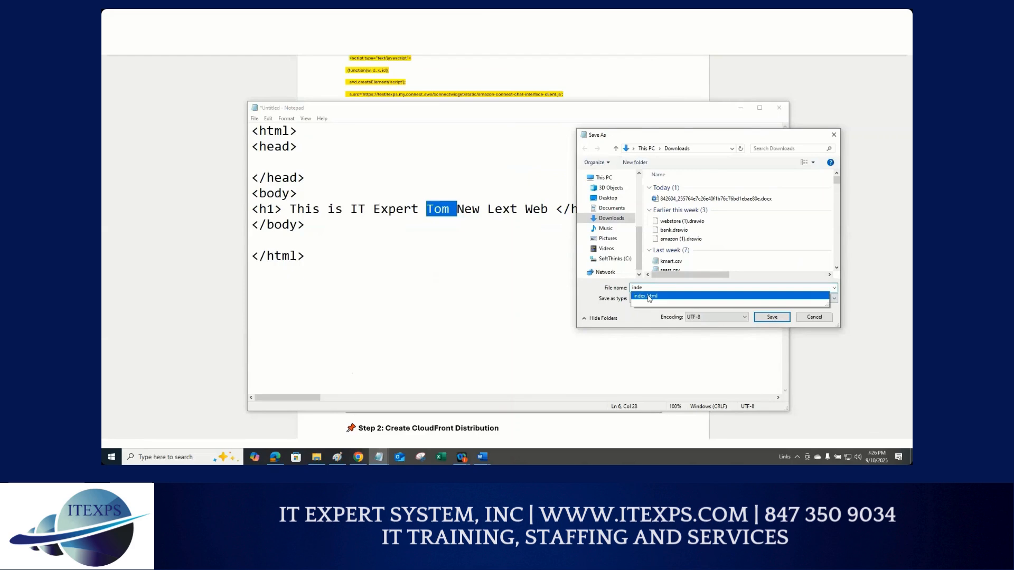
pyautogui.click(654, 297)
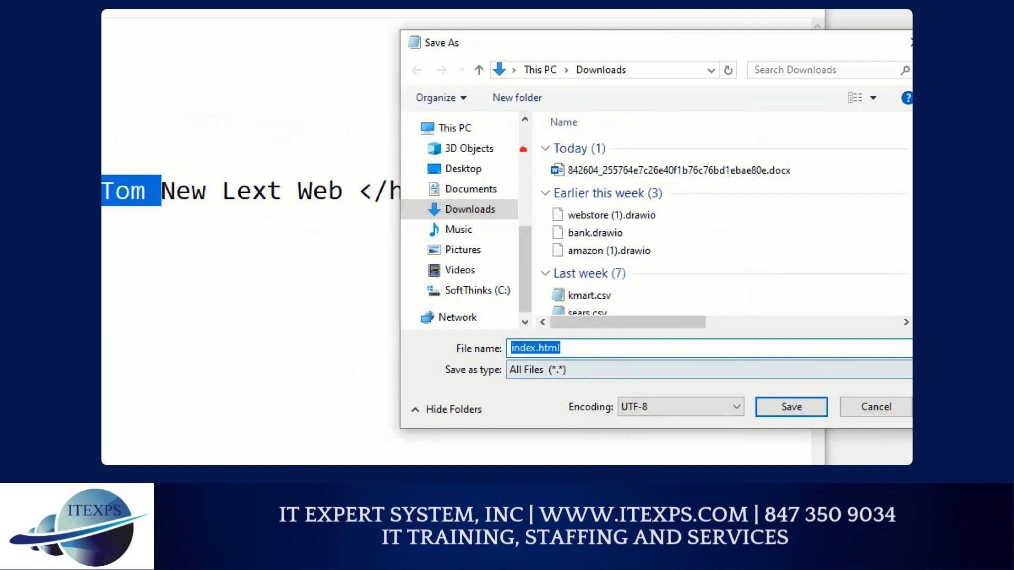
pyautogui.moveTo(494, 186)
pyautogui.mouseDown()
pyautogui.moveTo(432, 196)
pyautogui.moveTo(512, 224)
pyautogui.moveTo(478, 180)
pyautogui.mouseUp()
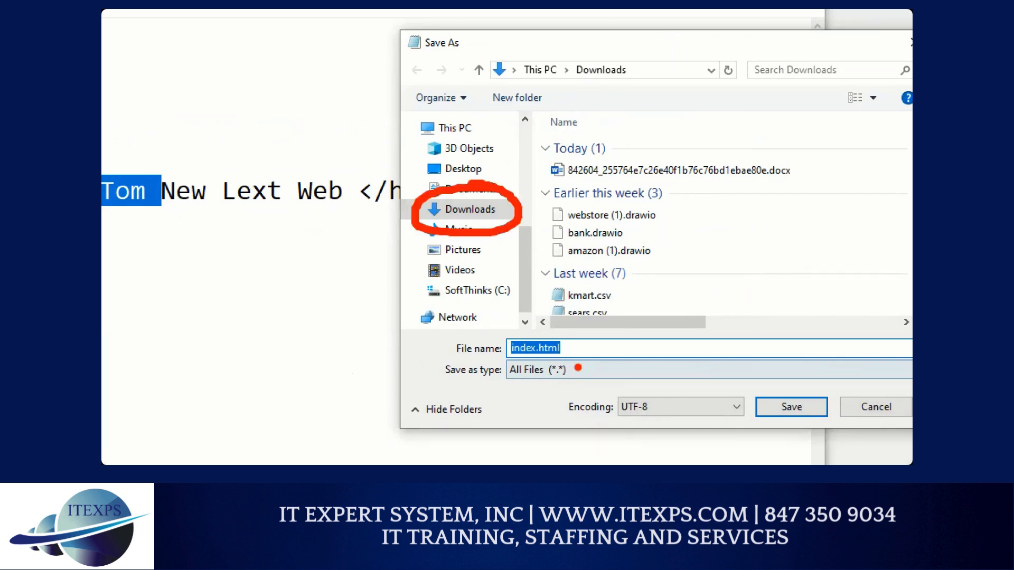
pyautogui.moveTo(518, 410); pyautogui.dragTo(579, 384)
pyautogui.moveTo(562, 286); pyautogui.dragTo(552, 341)
pyautogui.moveTo(769, 325)
pyautogui.mouseDown()
pyautogui.moveTo(774, 391)
pyautogui.moveTo(788, 363)
pyautogui.mouseUp()
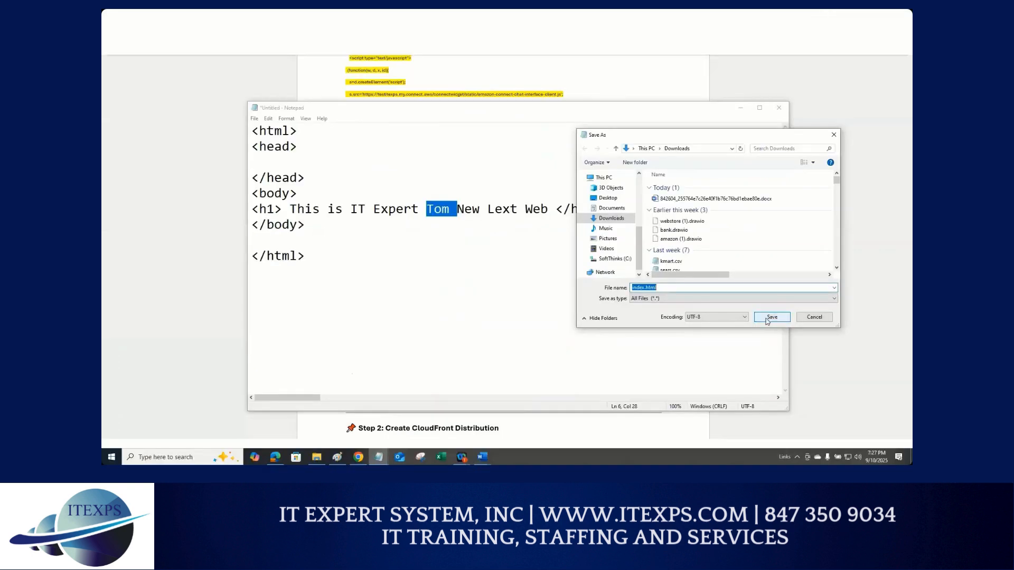
pyautogui.click(768, 318)
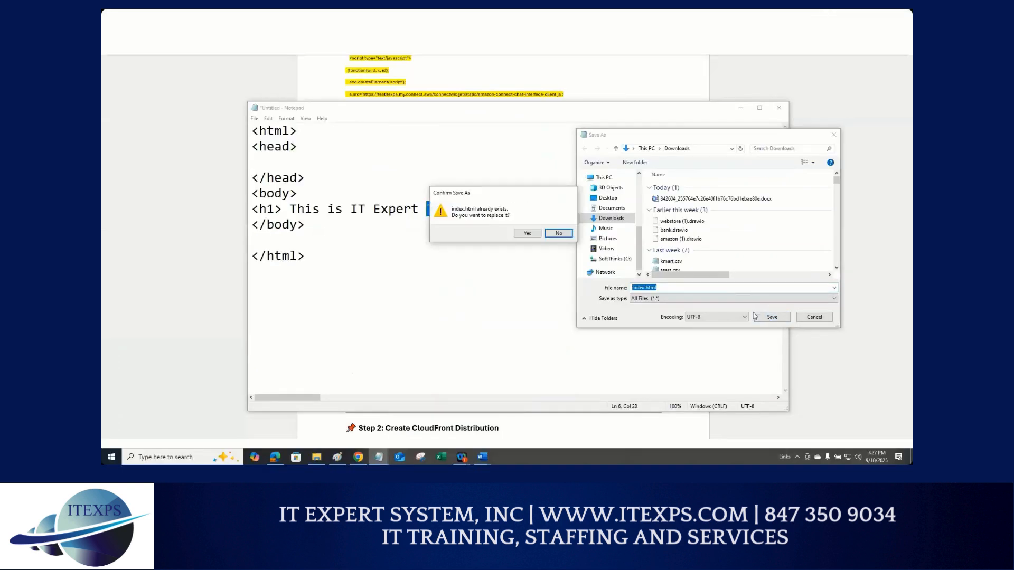
pyautogui.click(538, 236)
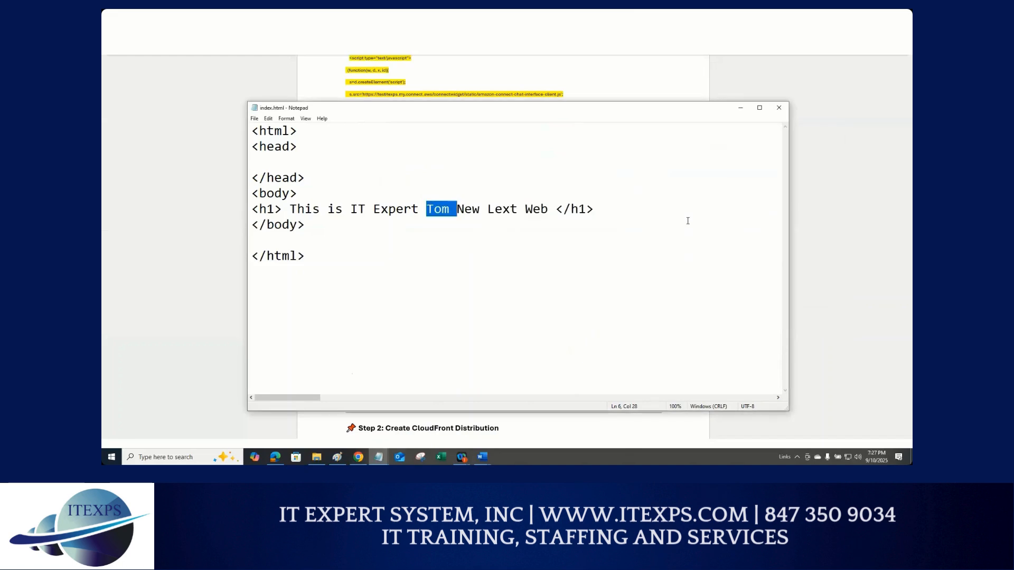
# Step: Check the Downloads folder in File Explorer for index.html, and switch to the tomivrtest bucket in Edge, marking its name
pyautogui.click(316, 457)
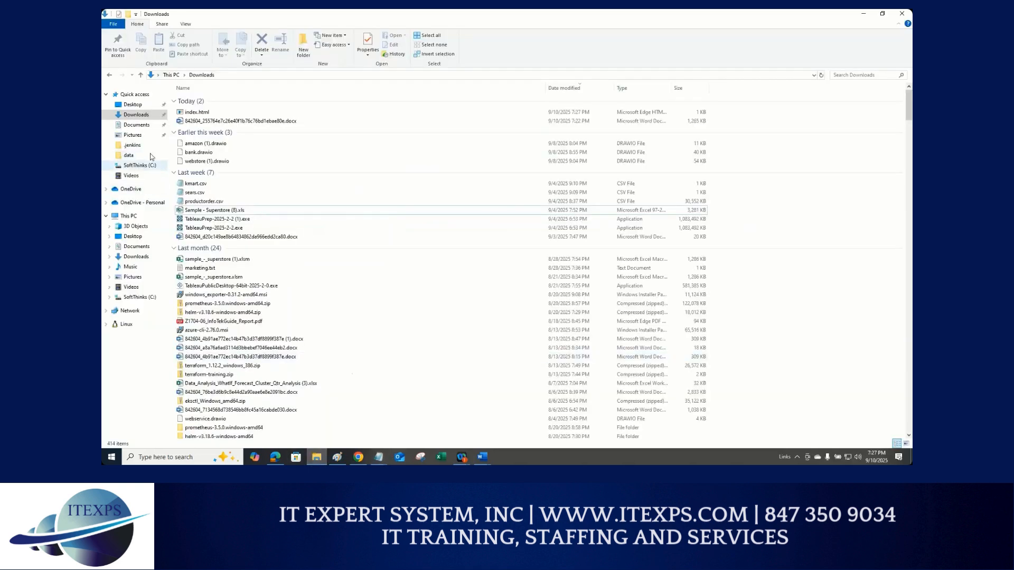
pyautogui.click(136, 115)
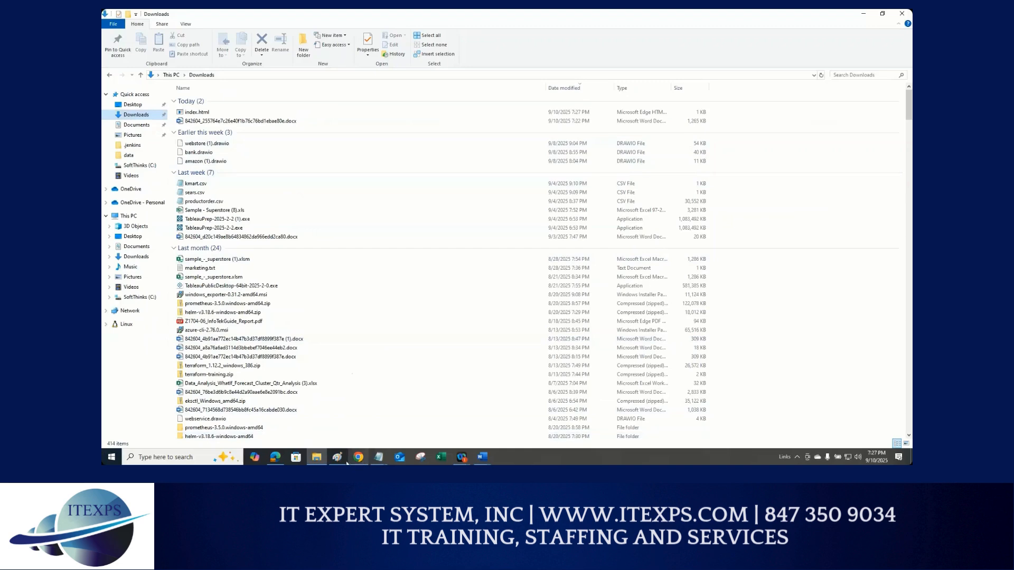
pyautogui.click(275, 458)
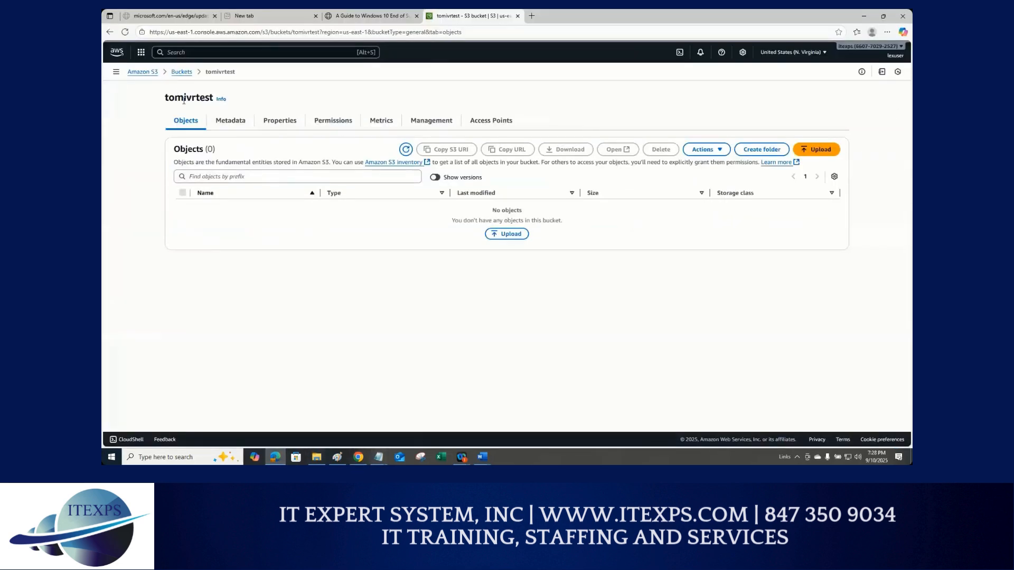
pyautogui.moveTo(143, 85)
pyautogui.mouseDown()
pyautogui.moveTo(253, 113)
pyautogui.moveTo(156, 98)
pyautogui.mouseUp()
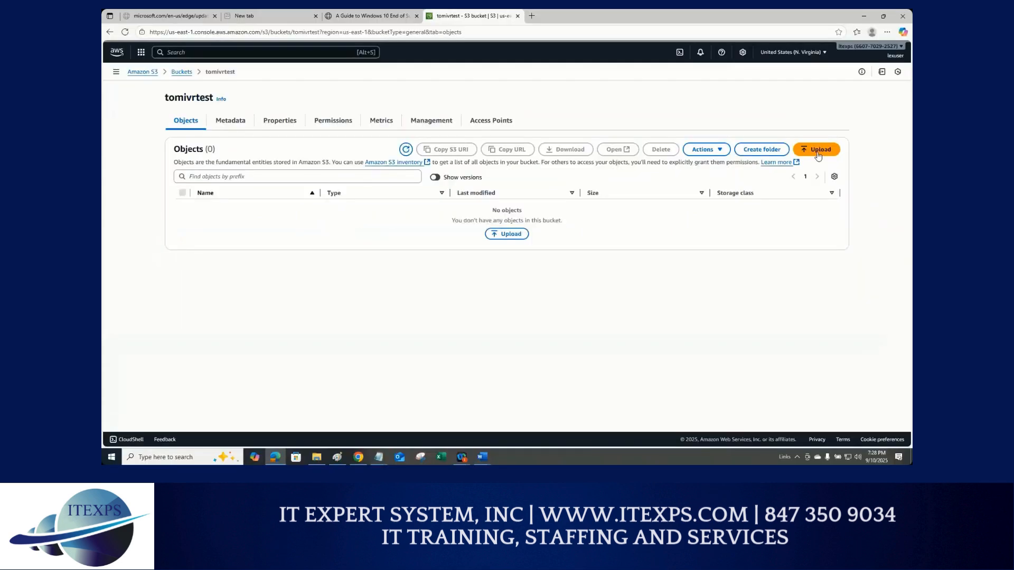
# Step: Upload index.html from the Downloads folder to the tomivrtest bucket, pointing out the file with a temporary red arrow
pyautogui.click(818, 150)
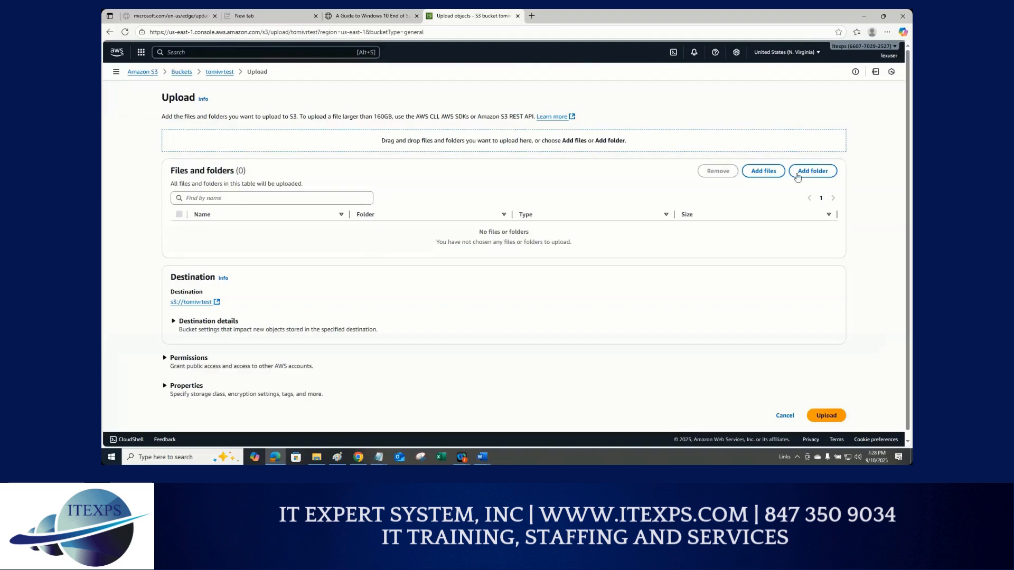
pyautogui.click(761, 176)
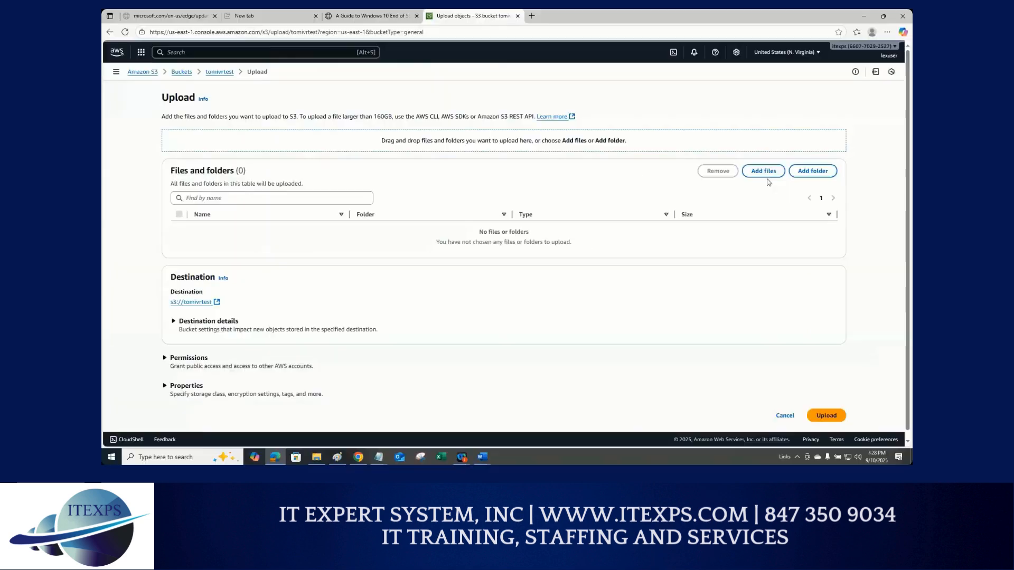
pyautogui.click(764, 178)
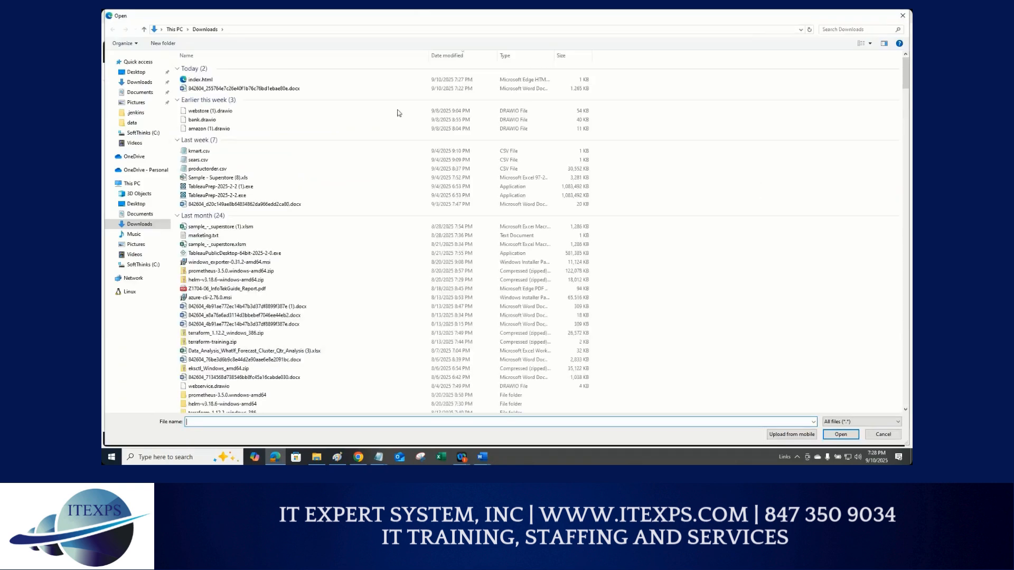
pyautogui.hotkey('ctrl', '1')
pyautogui.click(203, 80)
pyautogui.moveTo(129, 105)
pyautogui.mouseDown()
pyautogui.moveTo(166, 70)
pyautogui.moveTo(165, 87)
pyautogui.mouseUp()
pyautogui.rightClick(169, 92)
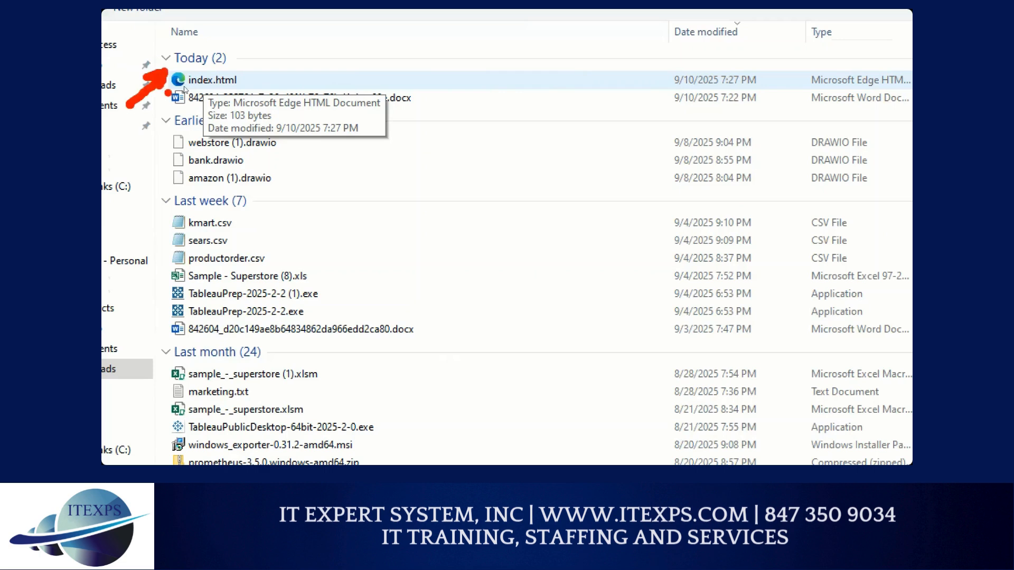
pyautogui.press('Escape')
pyautogui.doubleClick(198, 80)
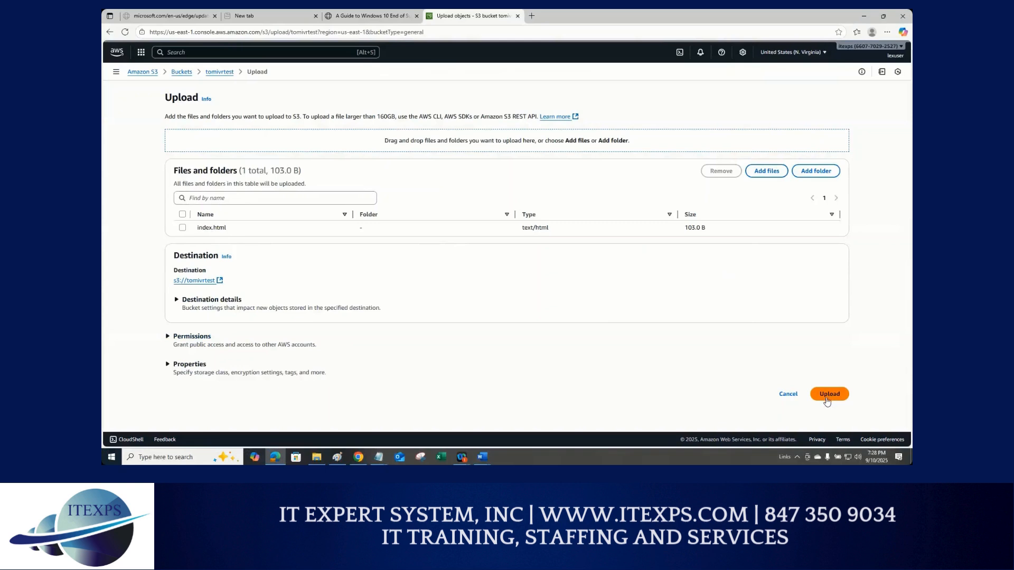
pyautogui.doubleClick(219, 227)
pyautogui.click(828, 396)
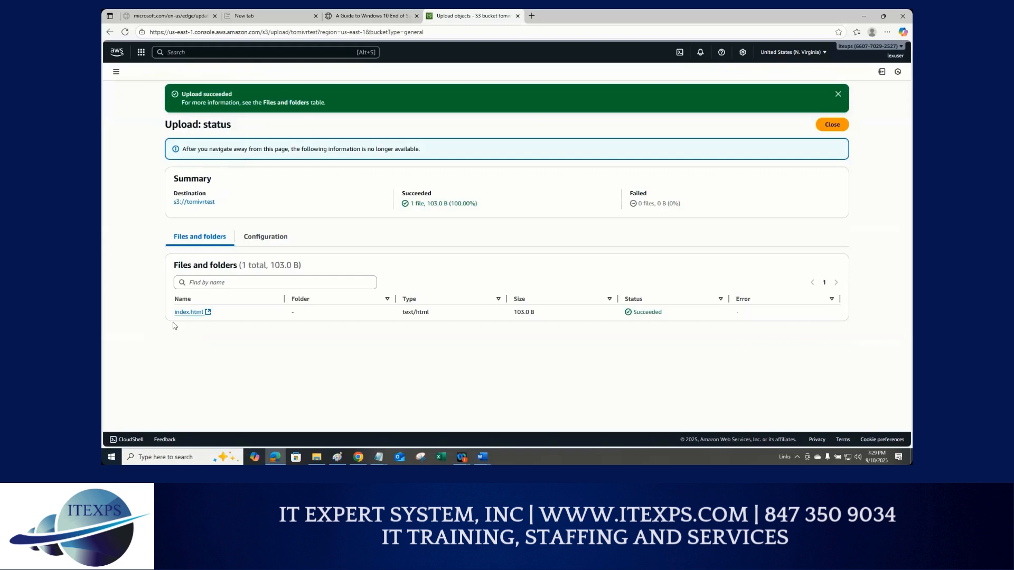
# Step: Circle index.html temporarily in the upload status file list and open its object details page
pyautogui.hotkey('ctrl', '1')
pyautogui.click(203, 323)
pyautogui.moveTo(190, 296)
pyautogui.mouseDown()
pyautogui.moveTo(282, 285)
pyautogui.moveTo(251, 347)
pyautogui.moveTo(187, 311)
pyautogui.mouseUp()
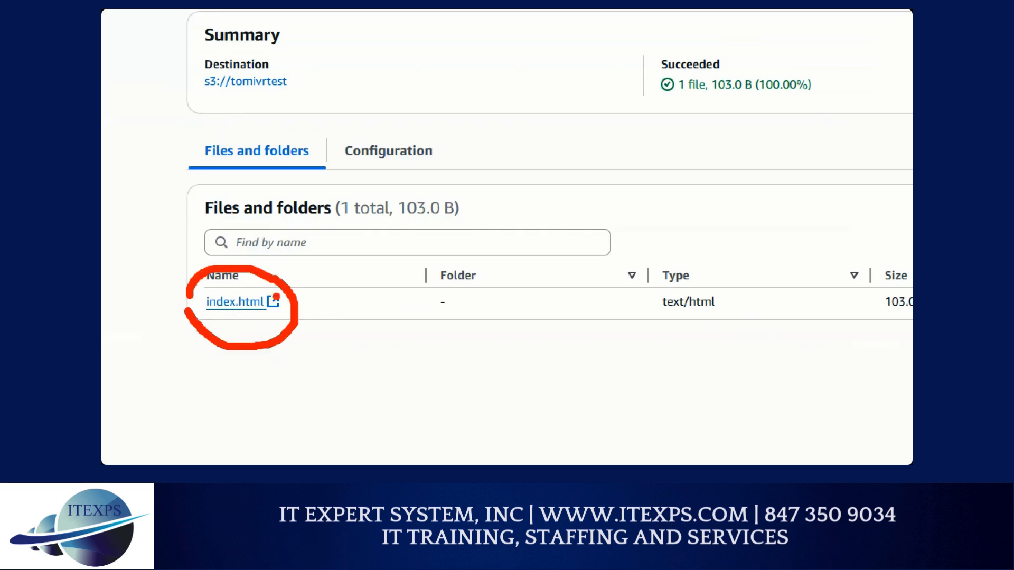
pyautogui.press('Escape')
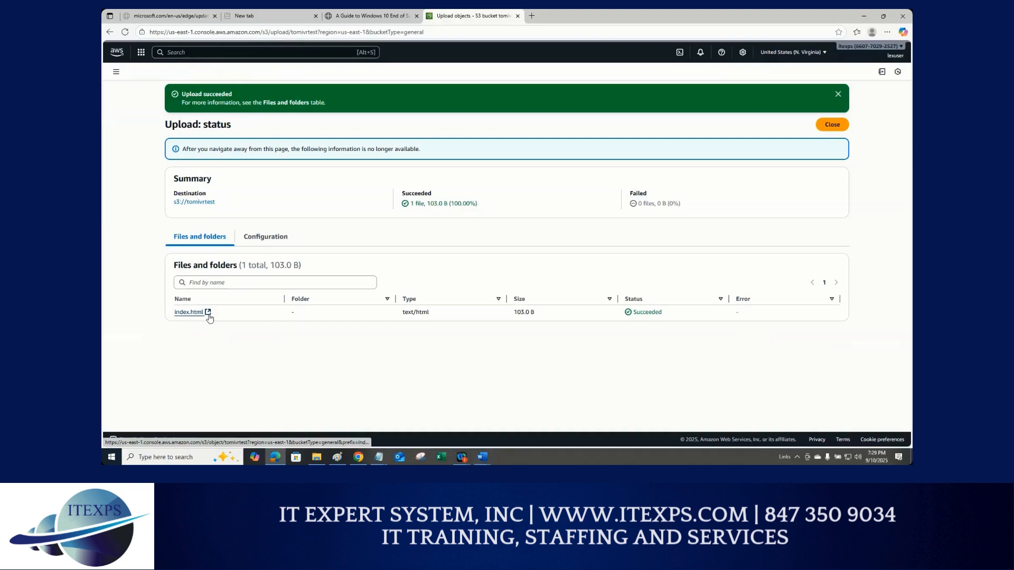
pyautogui.click(208, 313)
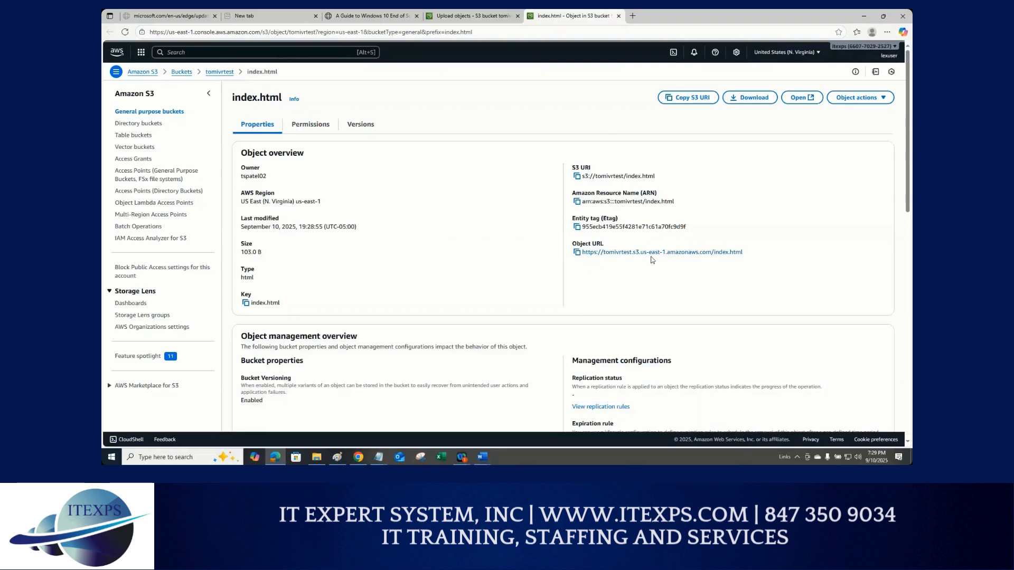
# Step: Return to the upload status, draw a temporary red arrow to index.html, and go back to the object's details
pyautogui.click(466, 18)
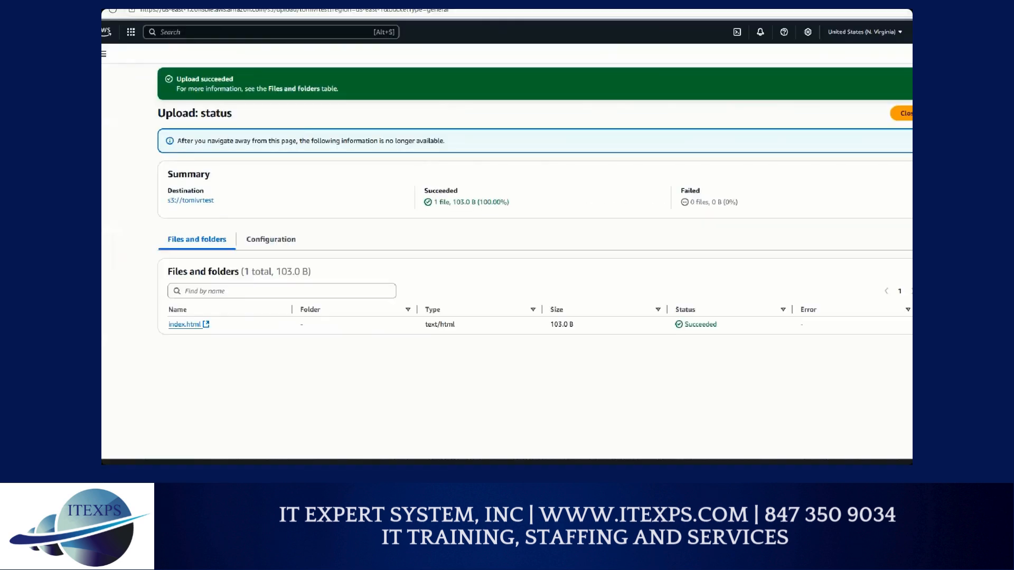
pyautogui.moveTo(861, 111)
pyautogui.mouseDown()
pyautogui.moveTo(813, 194)
pyautogui.moveTo(294, 389)
pyautogui.moveTo(172, 338)
pyautogui.moveTo(180, 363)
pyautogui.mouseUp()
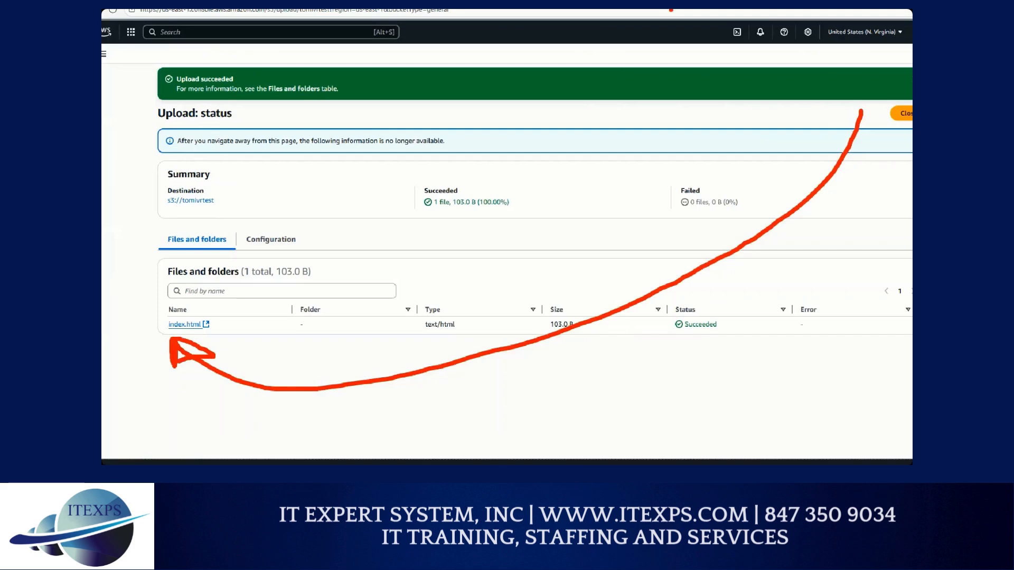
pyautogui.click(185, 324)
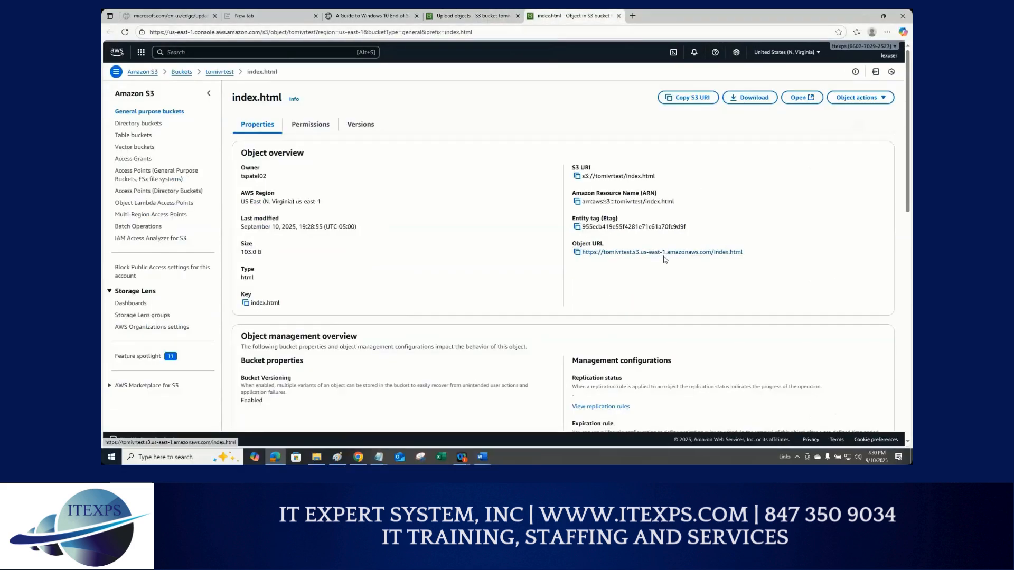
# Step: Mark the Object URL of index.html with a temporary red arrow and open that URL
pyautogui.moveTo(649, 313); pyautogui.dragTo(648, 270)
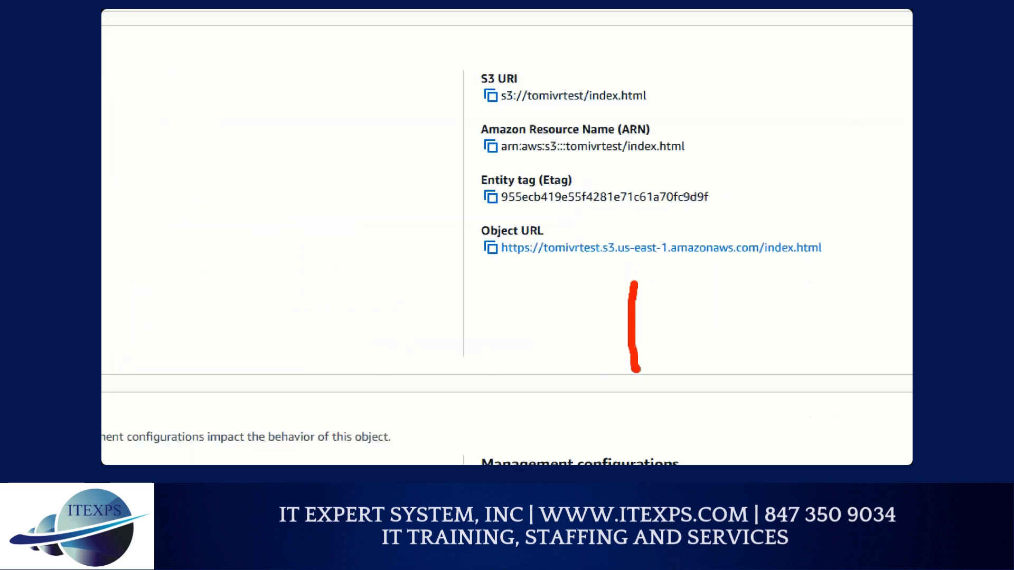
pyautogui.moveTo(612, 301)
pyautogui.mouseDown()
pyautogui.moveTo(634, 274)
pyautogui.moveTo(643, 306)
pyautogui.mouseUp()
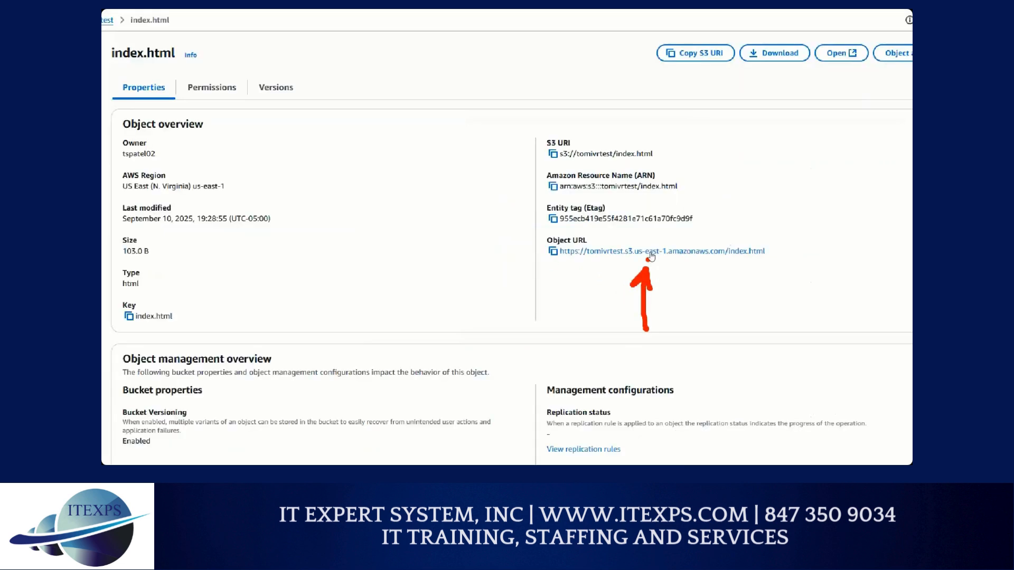
pyautogui.click(650, 252)
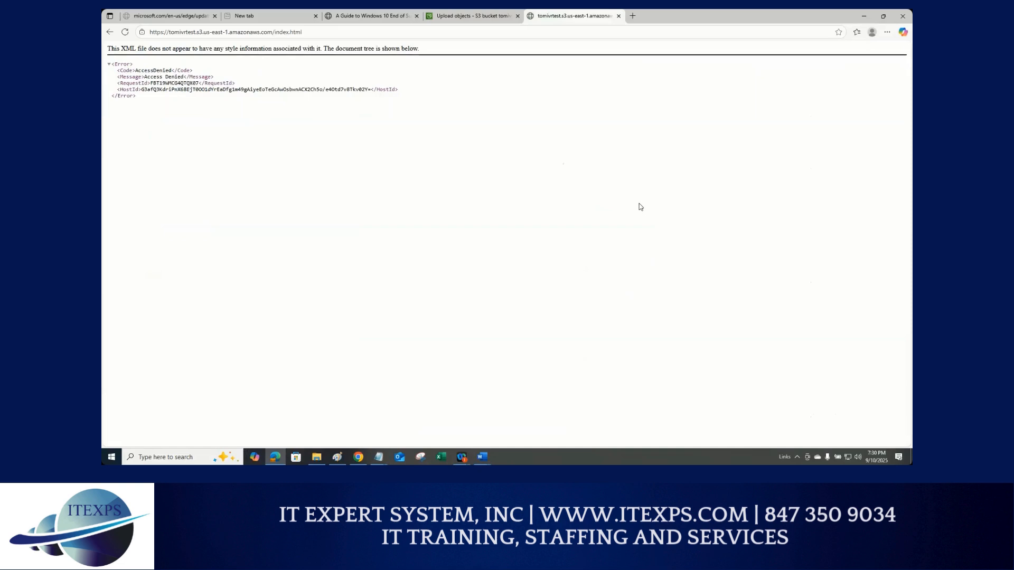
# Step: Revisit the upload status to point out index.html, and return from the opened object URL to the object's details page
pyautogui.click(493, 17)
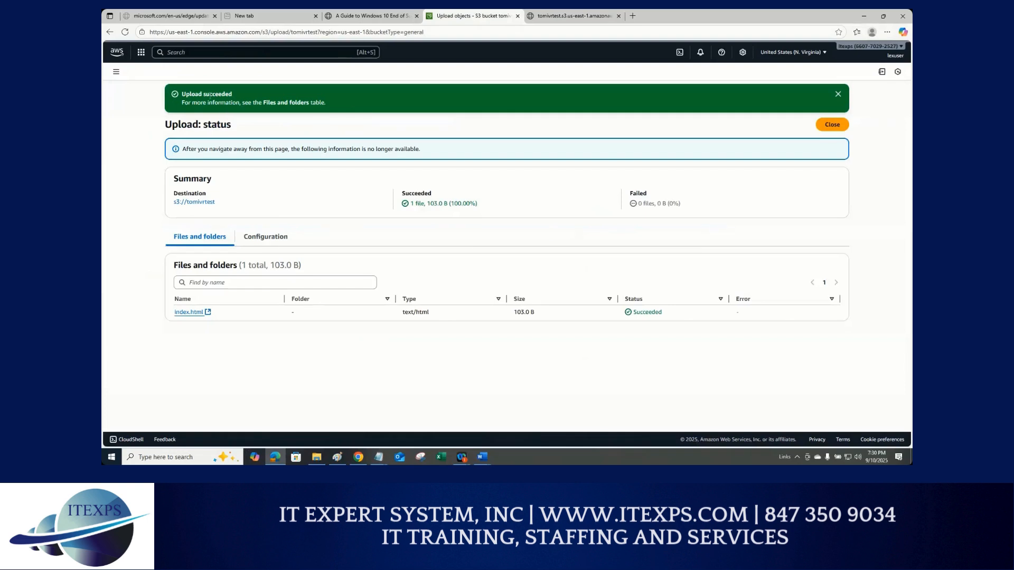
pyautogui.moveTo(168, 350)
pyautogui.mouseDown()
pyautogui.moveTo(164, 325)
pyautogui.moveTo(197, 346)
pyautogui.mouseUp()
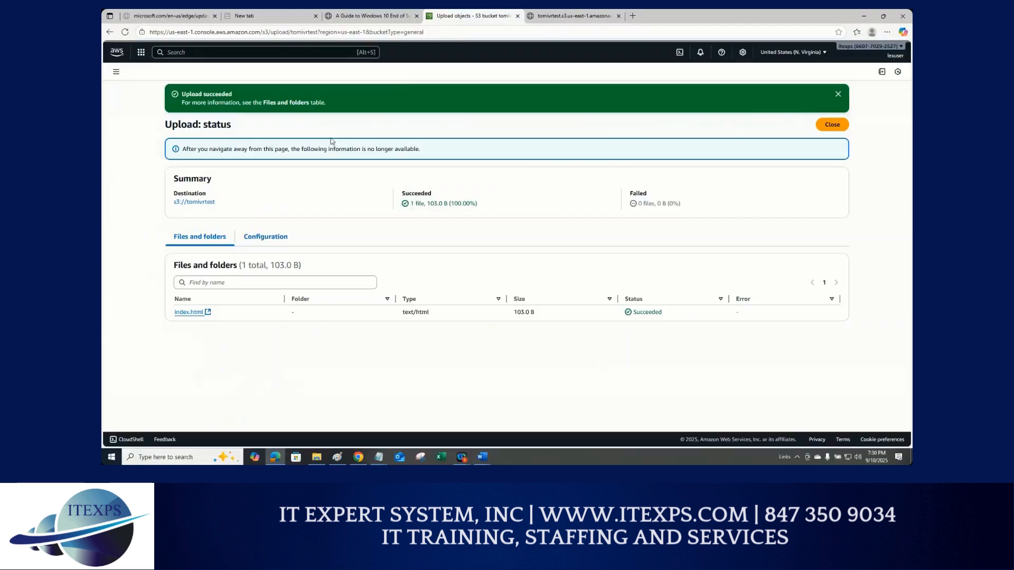
pyautogui.click(554, 16)
pyautogui.click(110, 32)
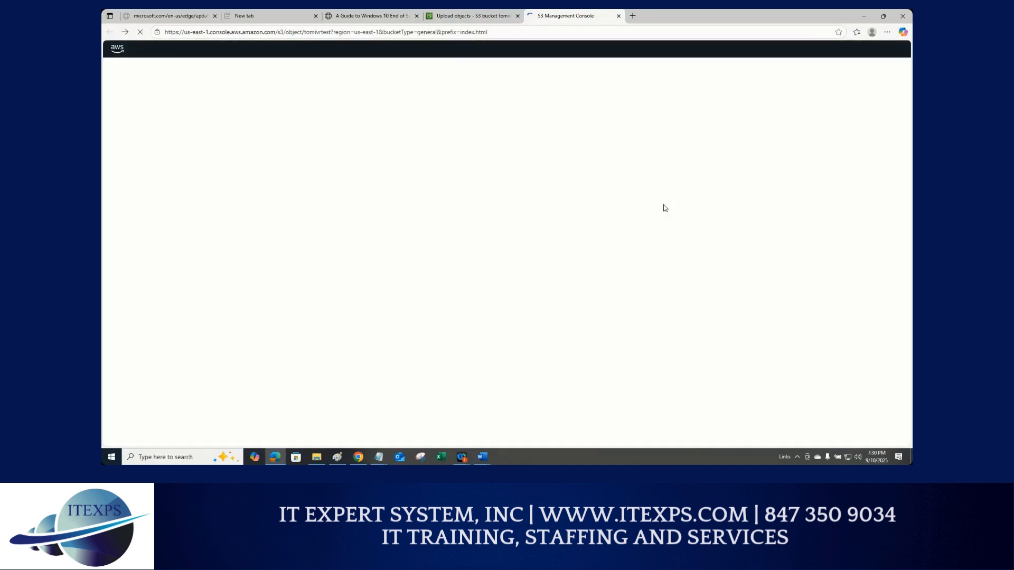
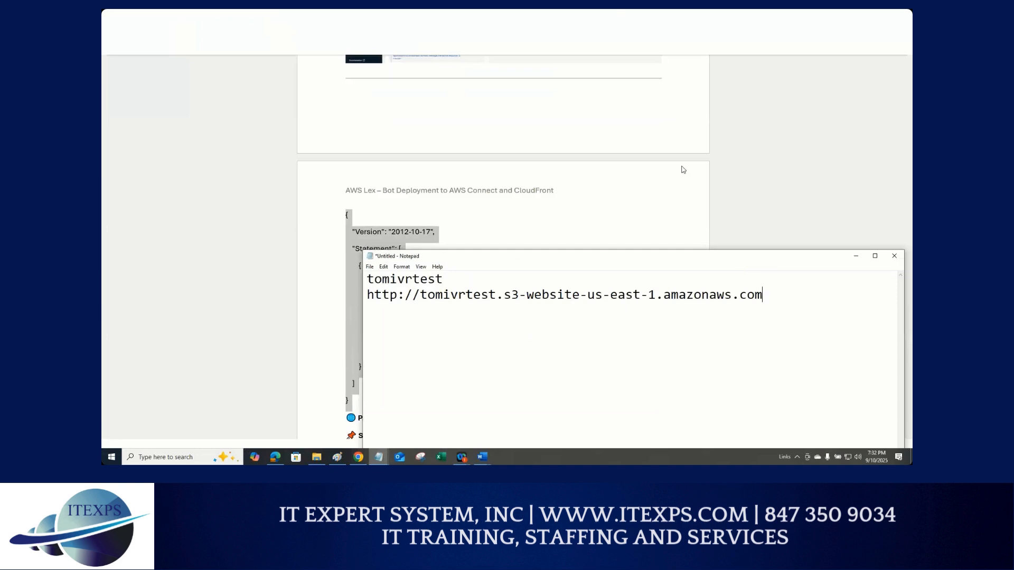
# Step: Paste the PublicReadGetObject bucket policy JSON below the website URL in the untitled Notepad notes, leaving a blank line between them
pyautogui.press('Return')
pyautogui.press('Return')
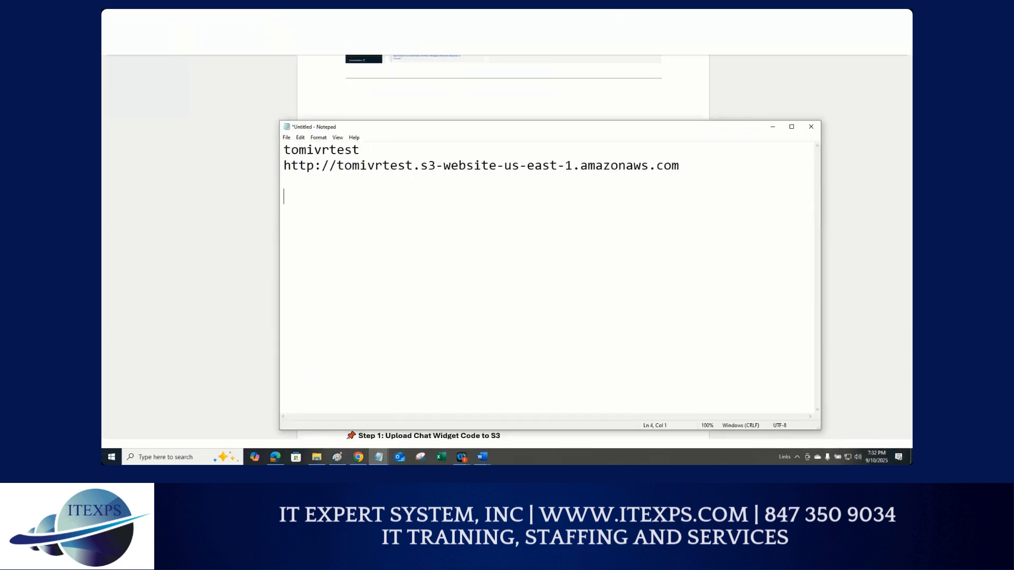
pyautogui.write('{     "Version": "2012-10-17",     "Statement": [         {             "Sid": "PublicReadGetObject",             "Effect": "Allow",             "Principal": "*",             "Action": "s3:GetObject",             "Resource": "arn:aws:s3:::itexpslexweb/*"         }     ] }')
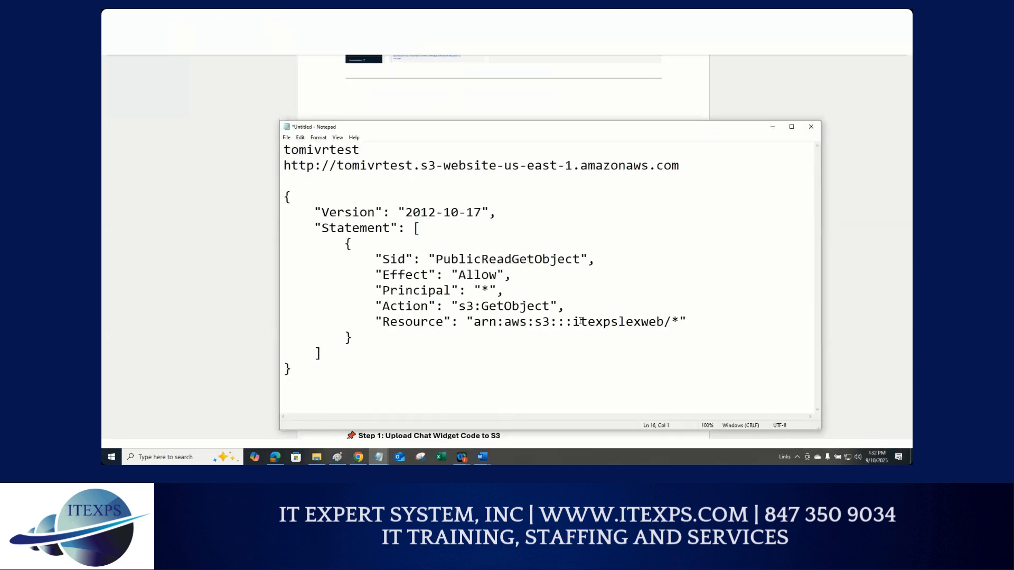
# Step: Switch to the browser's S3 upload status page and copy the bucket name tomivrtest from the destination
pyautogui.moveTo(573, 322); pyautogui.dragTo(664, 322)
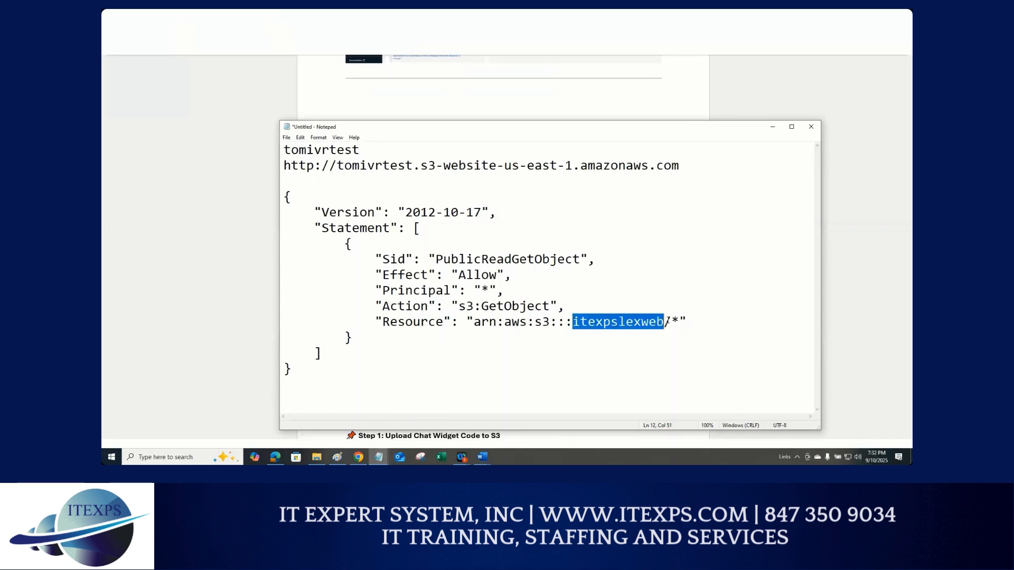
pyautogui.click(275, 457)
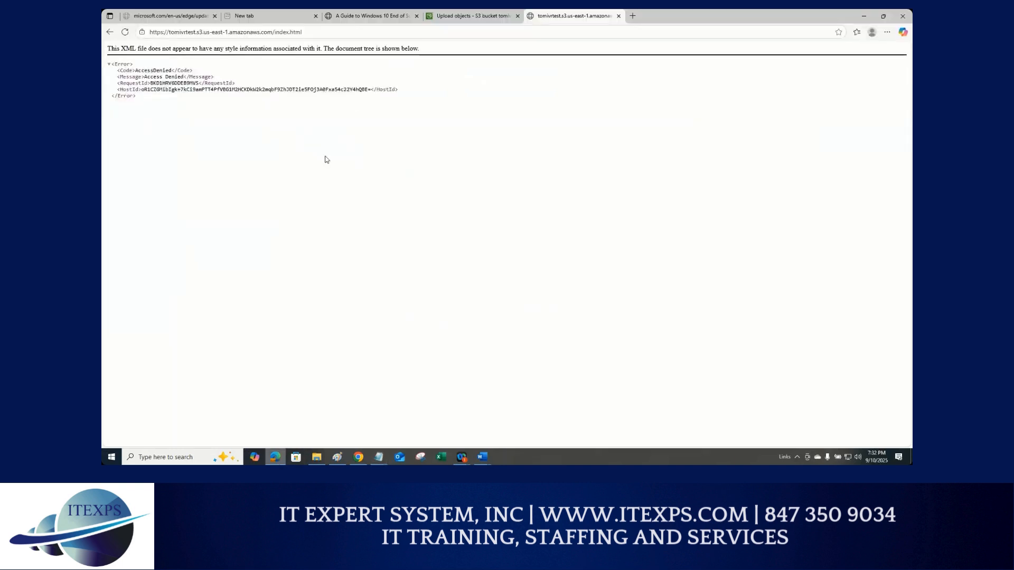
pyautogui.click(470, 16)
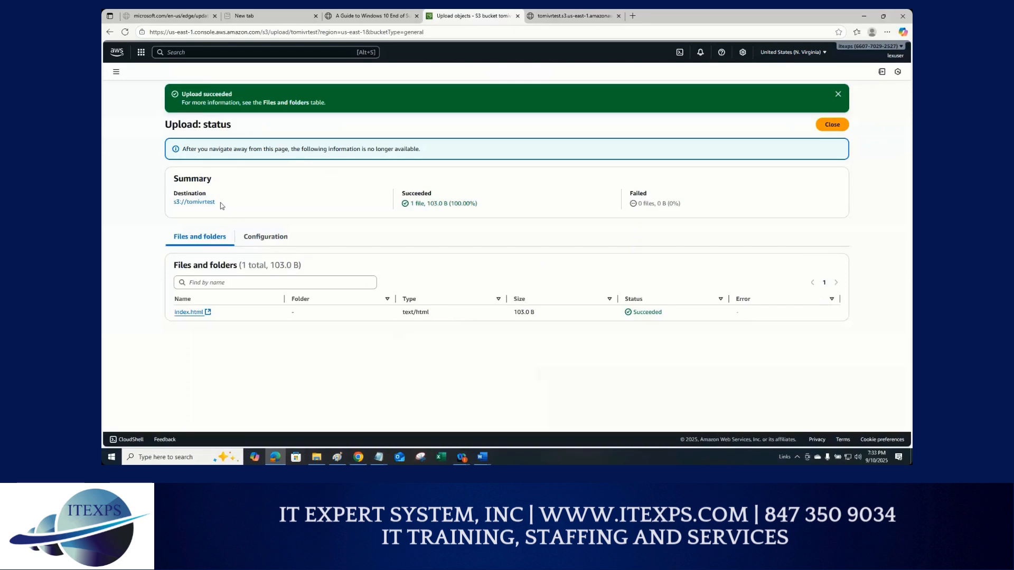
pyautogui.moveTo(220, 202); pyautogui.dragTo(189, 204)
pyautogui.hotkey('ctrl', 'c')
# Step: Return to the Notepad policy and replace itexpslexweb with tomivrtest in the Resource ARN
pyautogui.moveTo(381, 459)
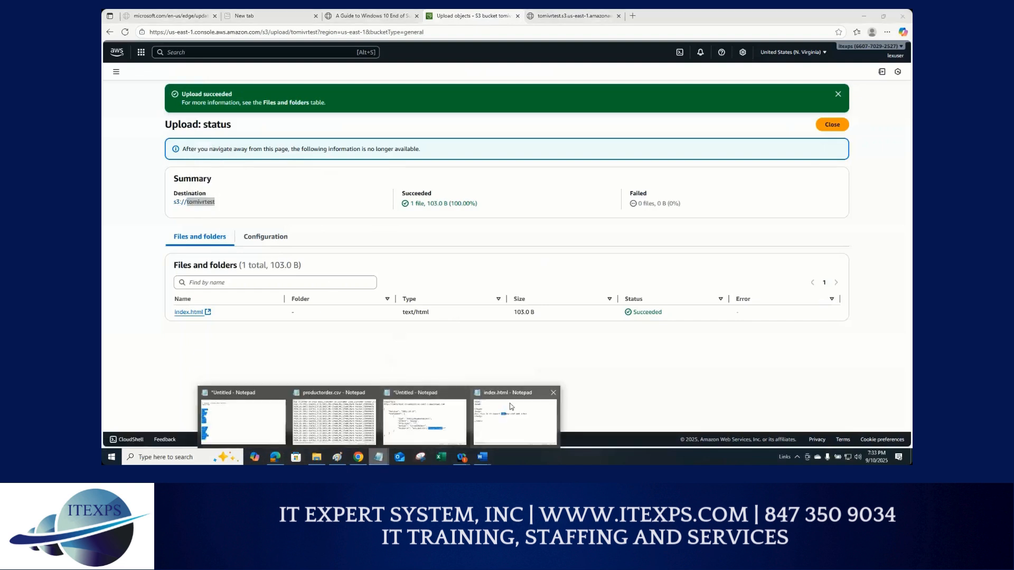
pyautogui.click(509, 404)
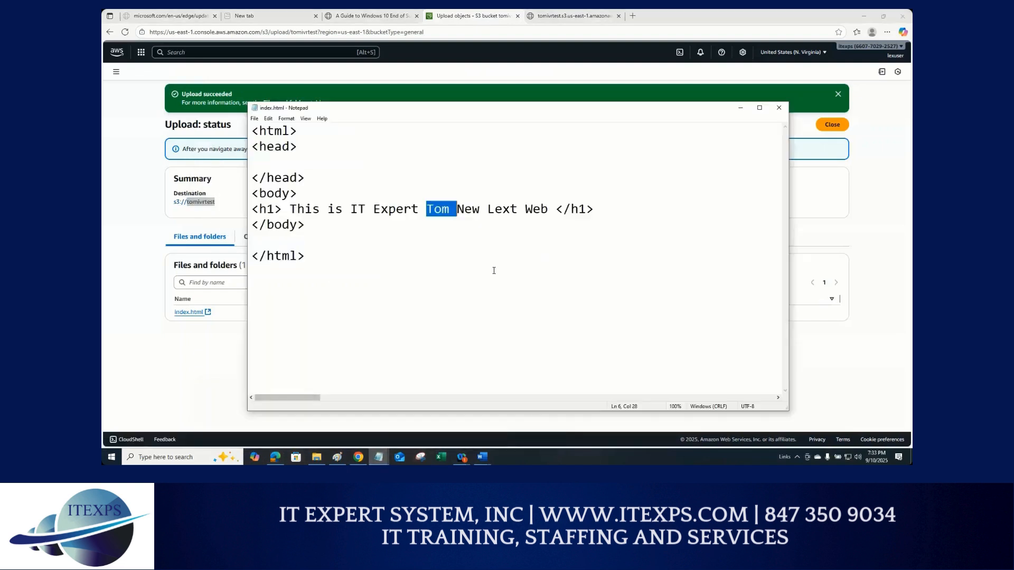
pyautogui.click(387, 451)
pyautogui.click(426, 417)
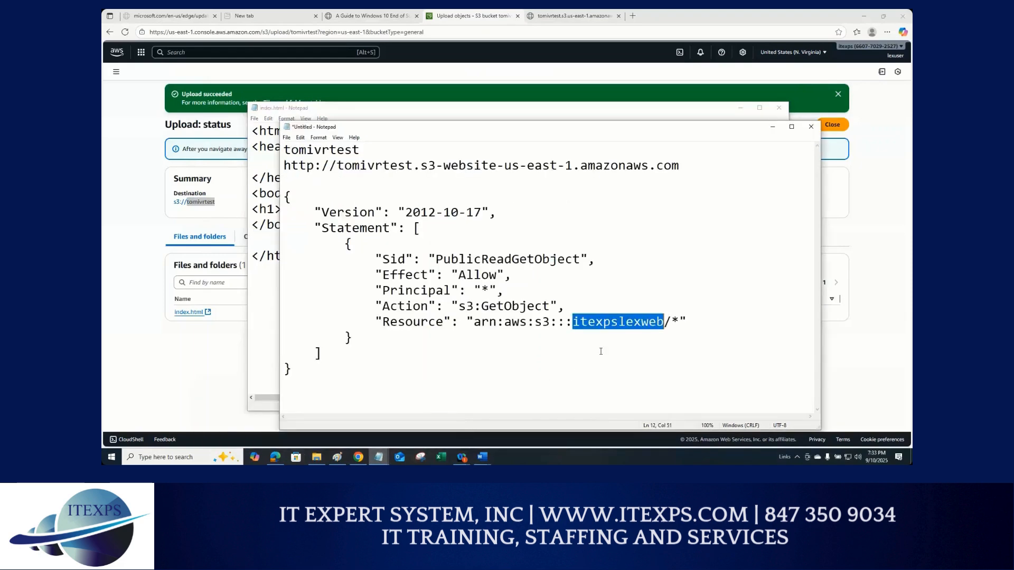
pyautogui.click(599, 351)
pyautogui.moveTo(574, 322); pyautogui.dragTo(665, 323)
pyautogui.hotkey('ctrl', 'v')
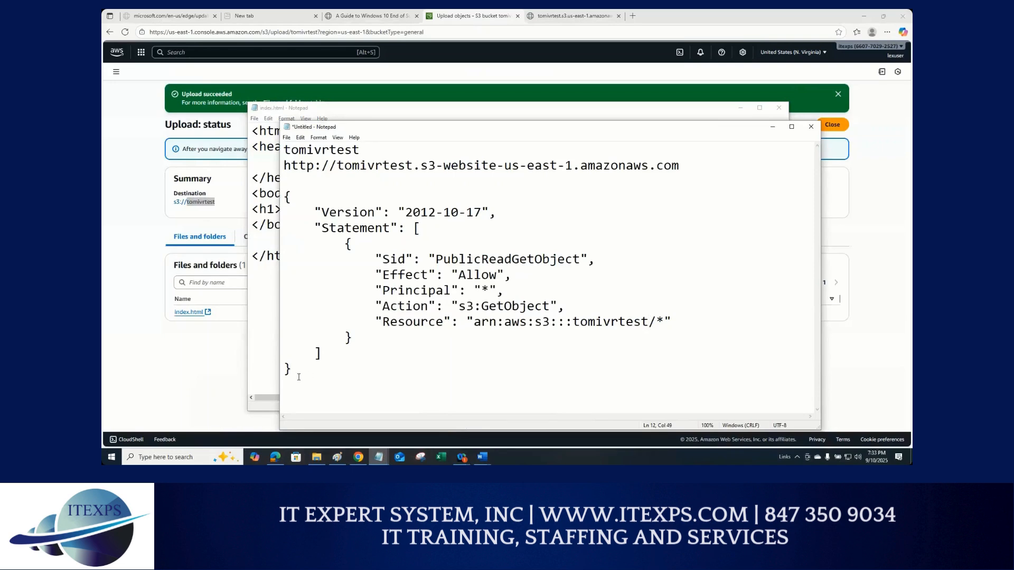
# Step: Review the edited policy in Notepad, highlighting the full JSON block and the bucket name in the Resource line
pyautogui.moveTo(358, 368); pyautogui.dragTo(271, 202)
pyautogui.doubleClick(589, 375)
pyautogui.click(587, 381)
pyautogui.doubleClick(590, 324)
pyautogui.click(592, 330)
pyautogui.moveTo(572, 321); pyautogui.dragTo(648, 322)
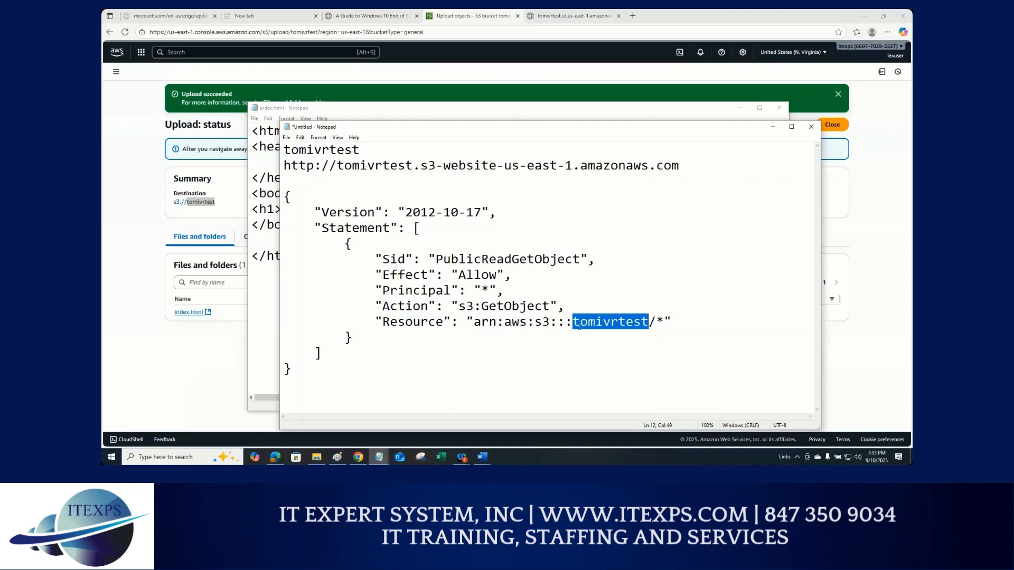
pyautogui.moveTo(292, 370); pyautogui.dragTo(262, 207)
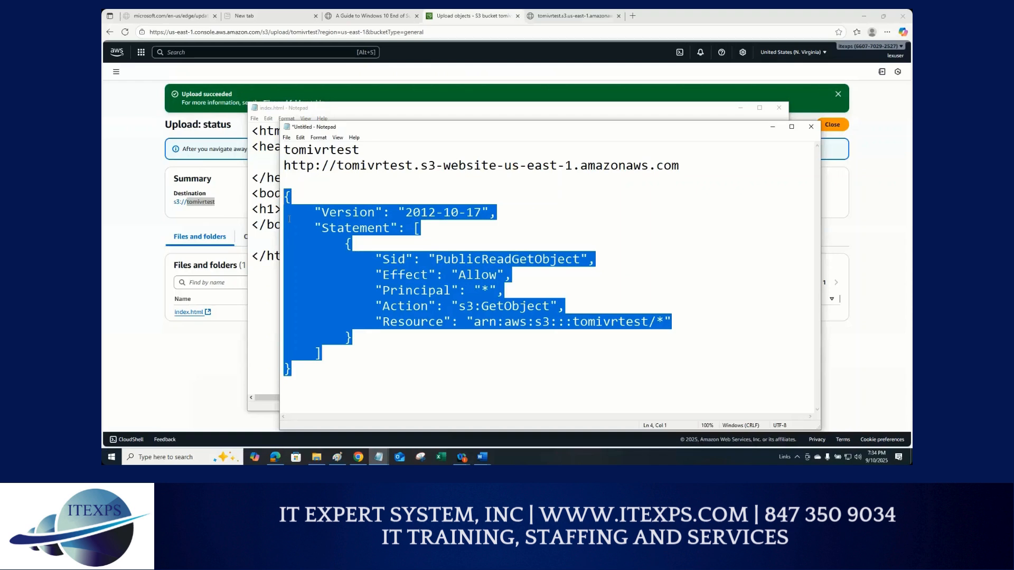
pyautogui.click(572, 322)
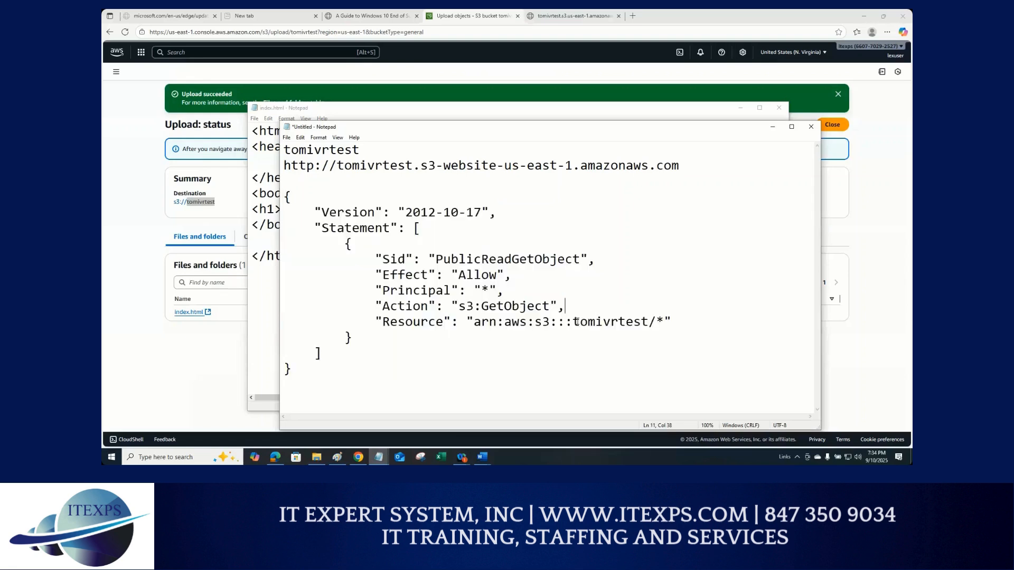
pyautogui.moveTo(573, 321); pyautogui.dragTo(649, 321)
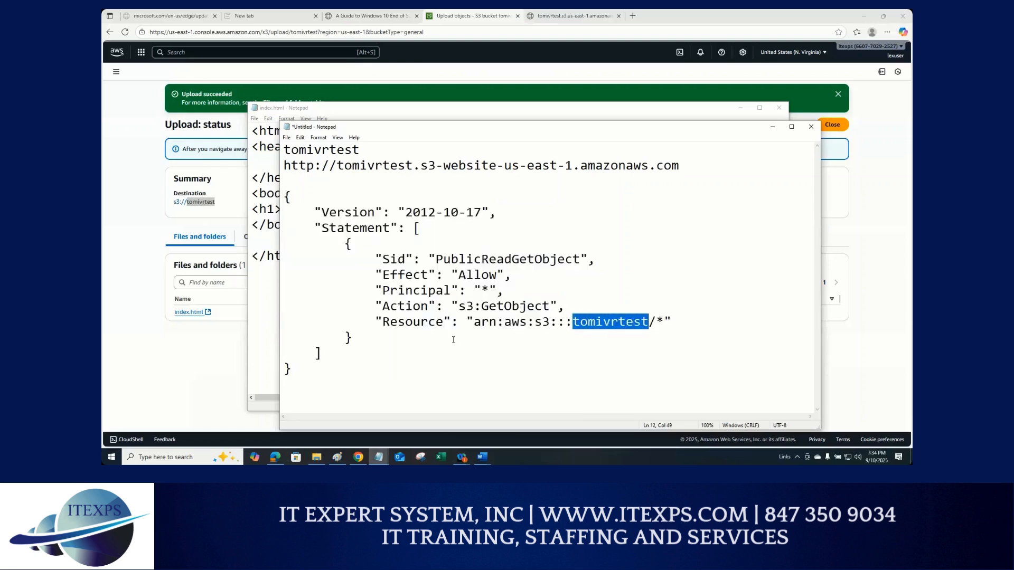
# Step: Copy the complete policy JSON from Notepad and close the upload status in the browser to return to the tomivrtest bucket
pyautogui.moveTo(339, 368); pyautogui.dragTo(284, 197)
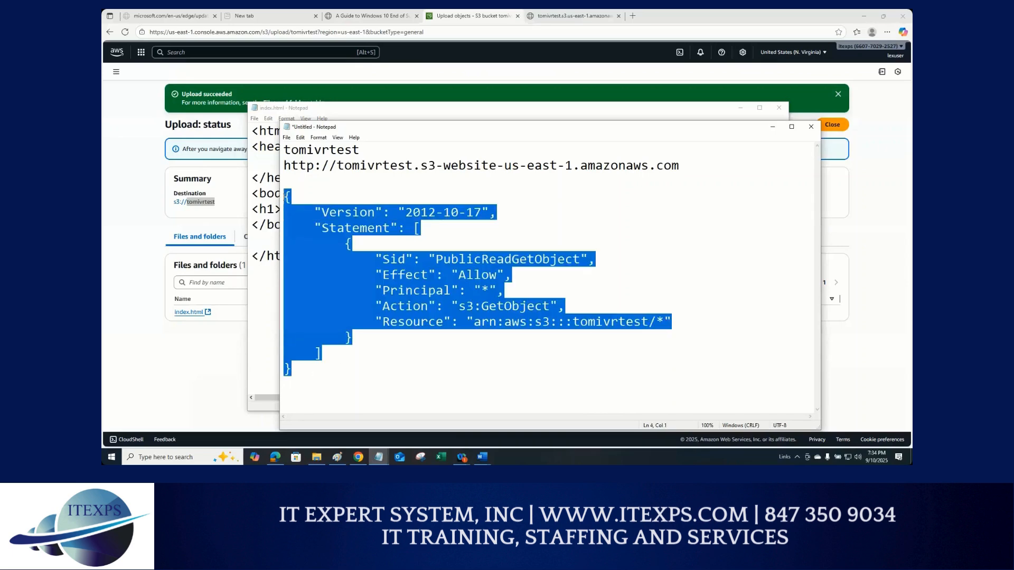
pyautogui.click(159, 374)
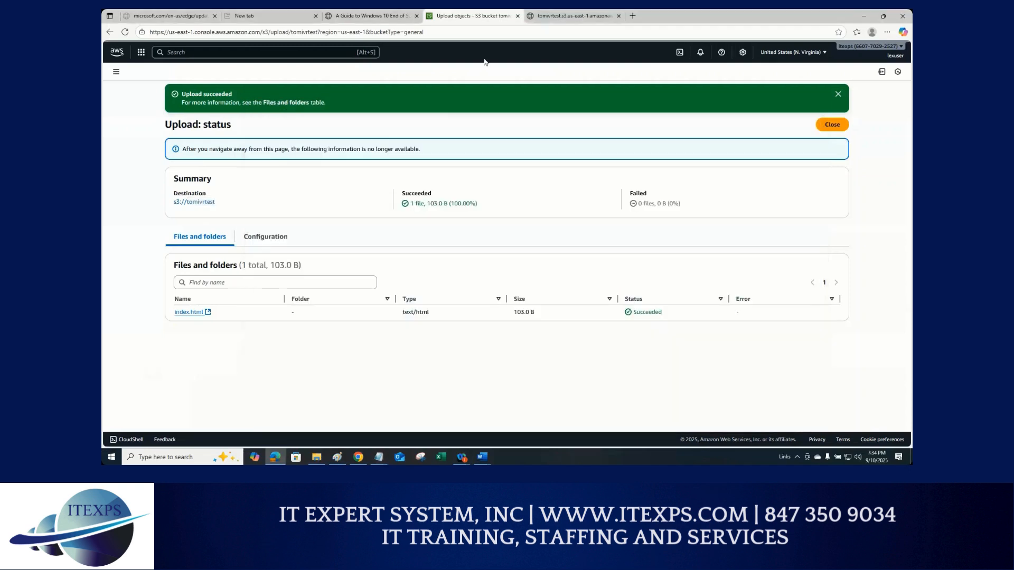
pyautogui.click(830, 125)
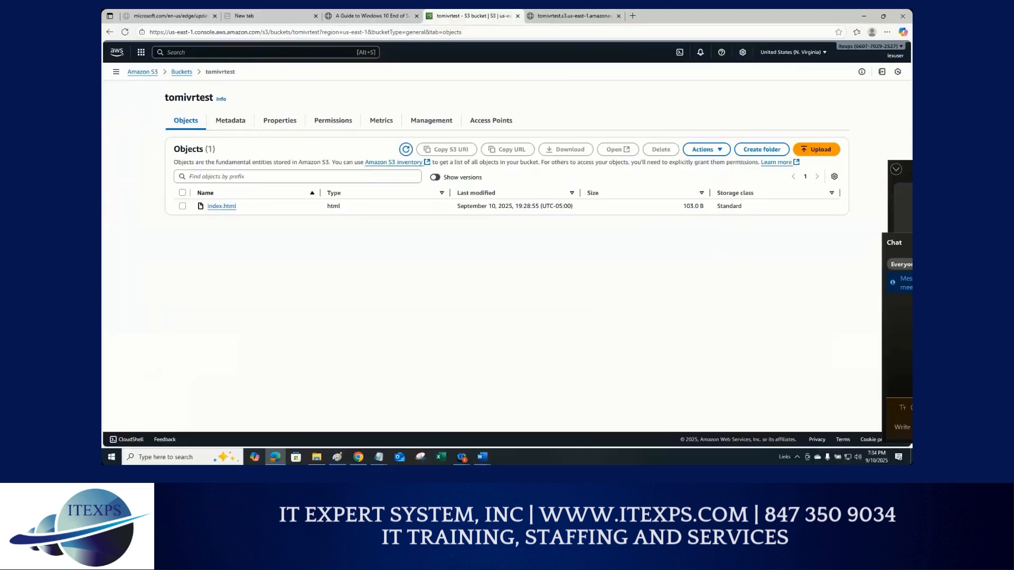
# Step: Mark the bucket name and Permissions with temporary red annotations, and open the permissions of the tomivrtest bucket
pyautogui.moveTo(335, 85)
pyautogui.mouseDown()
pyautogui.moveTo(335, 113)
pyautogui.moveTo(348, 104)
pyautogui.mouseUp()
pyautogui.moveTo(178, 79)
pyautogui.mouseDown()
pyautogui.moveTo(213, 74)
pyautogui.moveTo(152, 108)
pyautogui.moveTo(248, 93)
pyautogui.moveTo(212, 80)
pyautogui.mouseUp()
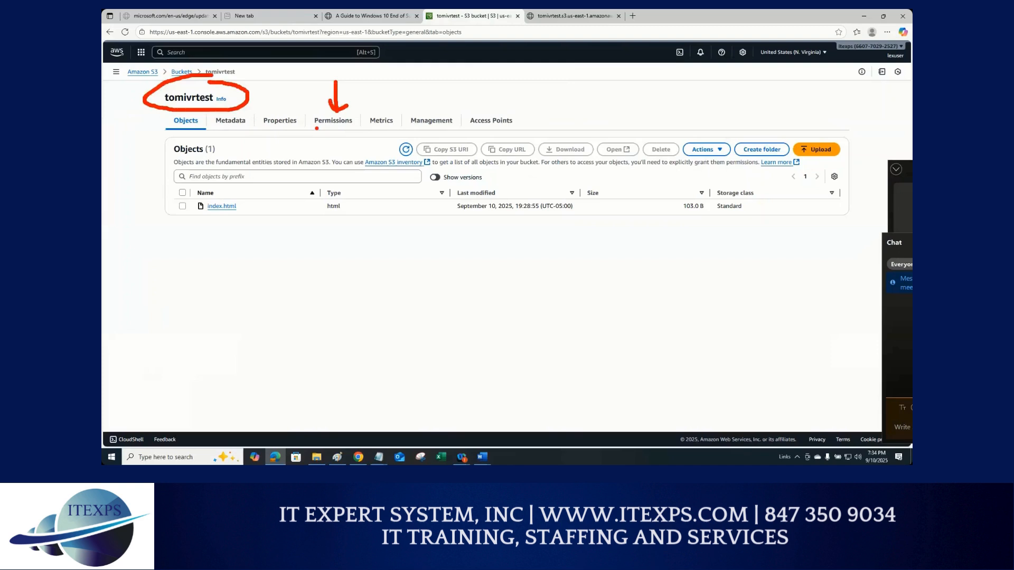
pyautogui.moveTo(314, 128)
pyautogui.mouseDown()
pyautogui.moveTo(352, 126)
pyautogui.moveTo(345, 133)
pyautogui.mouseUp()
pyautogui.click(338, 125)
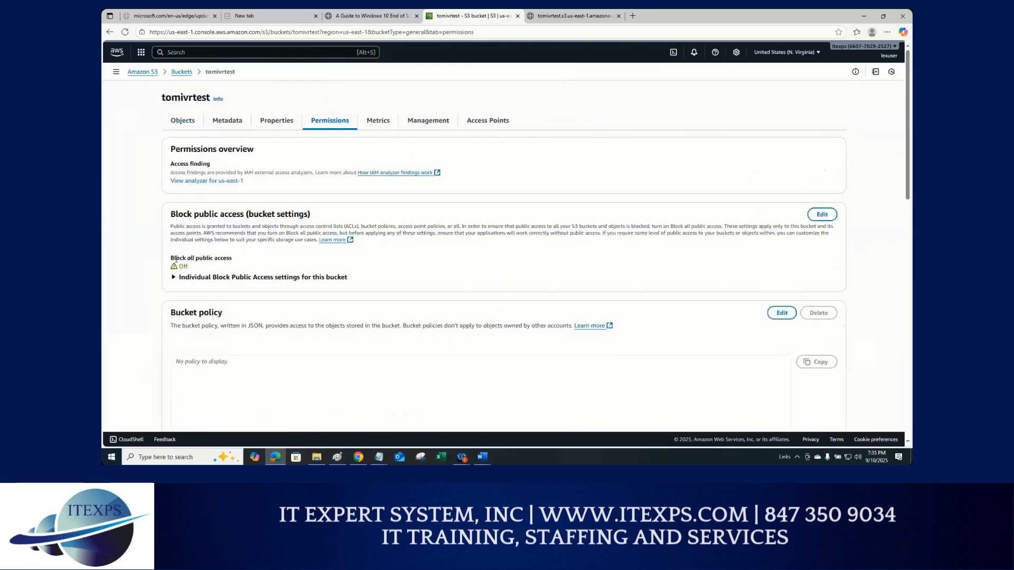
# Step: Circle the Block all public access setting and point a temporary red arrow at the bucket policy's Edit option
pyautogui.hotkey('ctrl', '1')
pyautogui.click(157, 267)
pyautogui.moveTo(154, 254)
pyautogui.mouseDown()
pyautogui.moveTo(257, 300)
pyautogui.moveTo(214, 222)
pyautogui.moveTo(350, 275)
pyautogui.mouseUp()
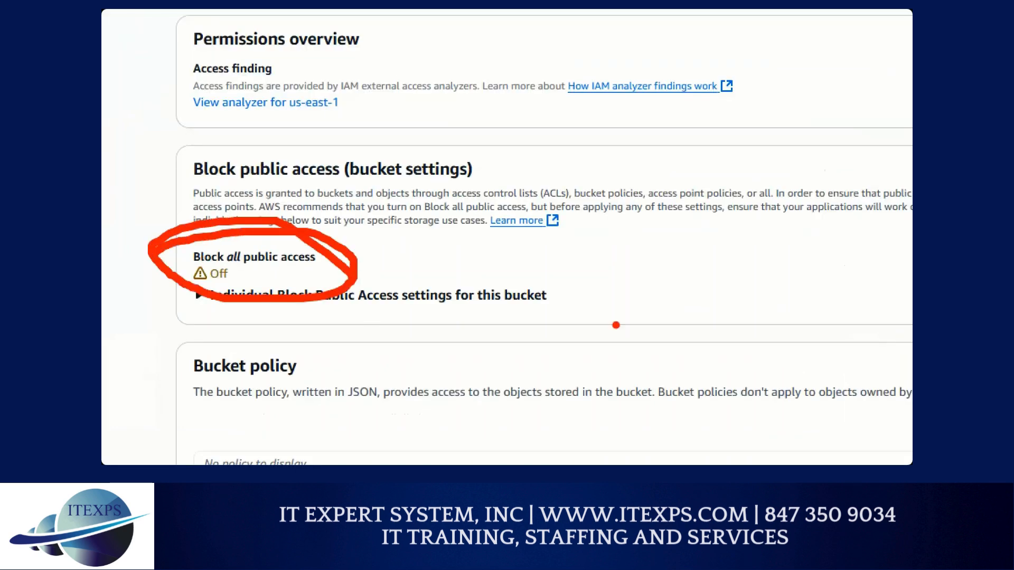
pyautogui.press('Escape')
pyautogui.hotkey('ctrl', '1')
pyautogui.click(790, 317)
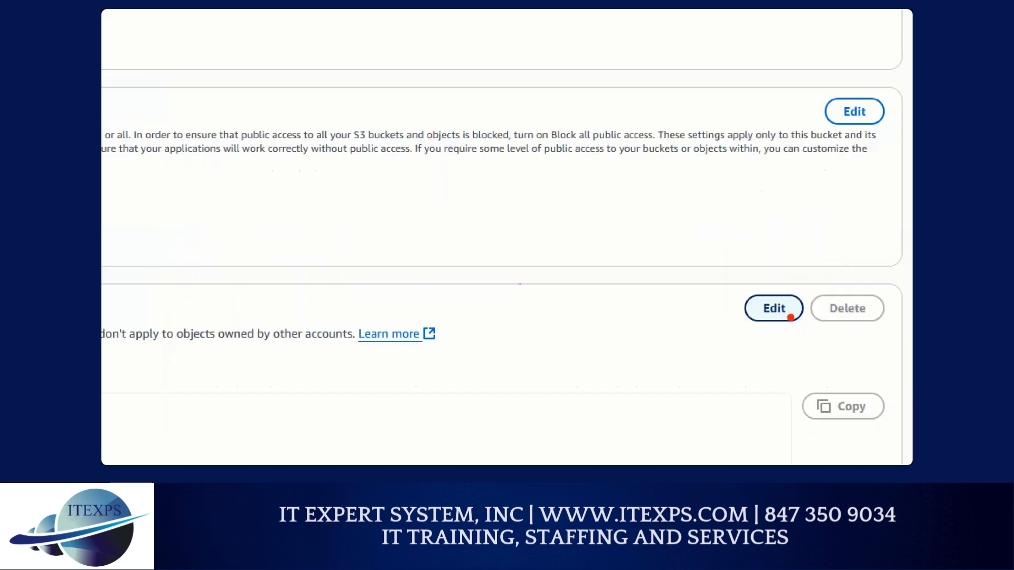
pyautogui.moveTo(777, 205)
pyautogui.mouseDown()
pyautogui.moveTo(777, 282)
pyautogui.moveTo(803, 245)
pyautogui.mouseUp()
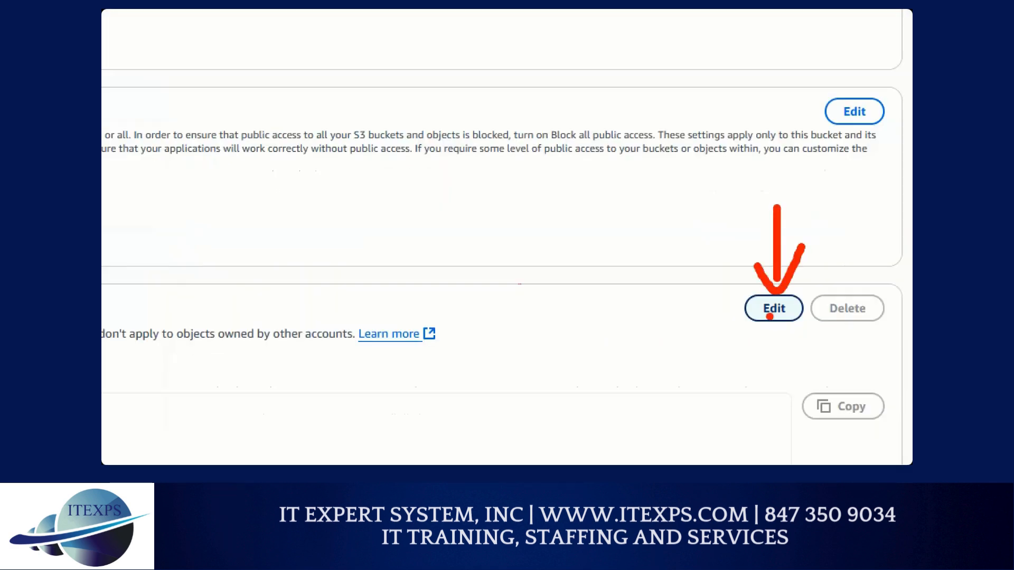
pyautogui.press('Escape')
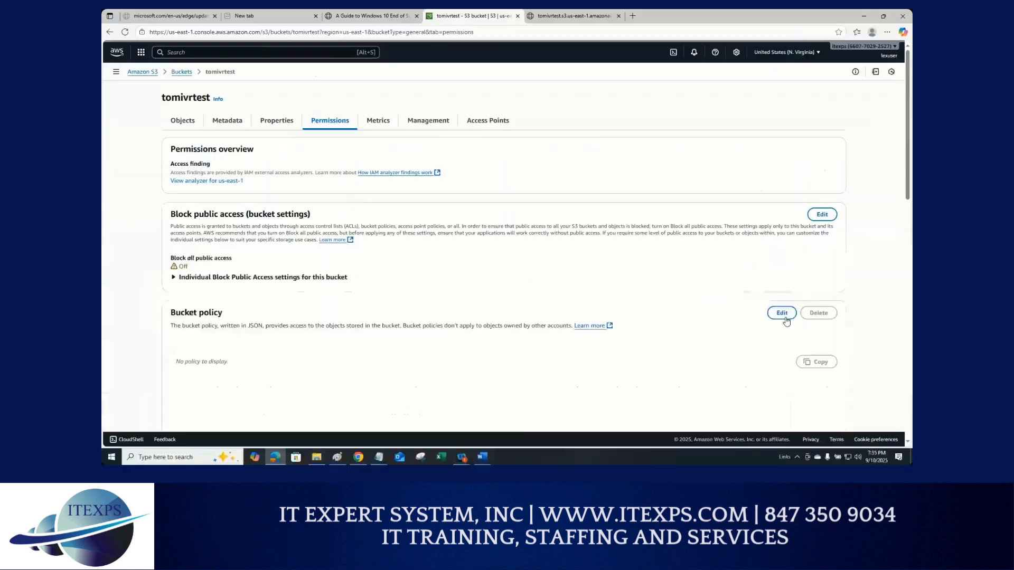
# Step: Edit the bucket policy of tomivrtest, paste the PublicReadGetObject JSON with the tomivrtest ARN, and save the changes
pyautogui.click(783, 318)
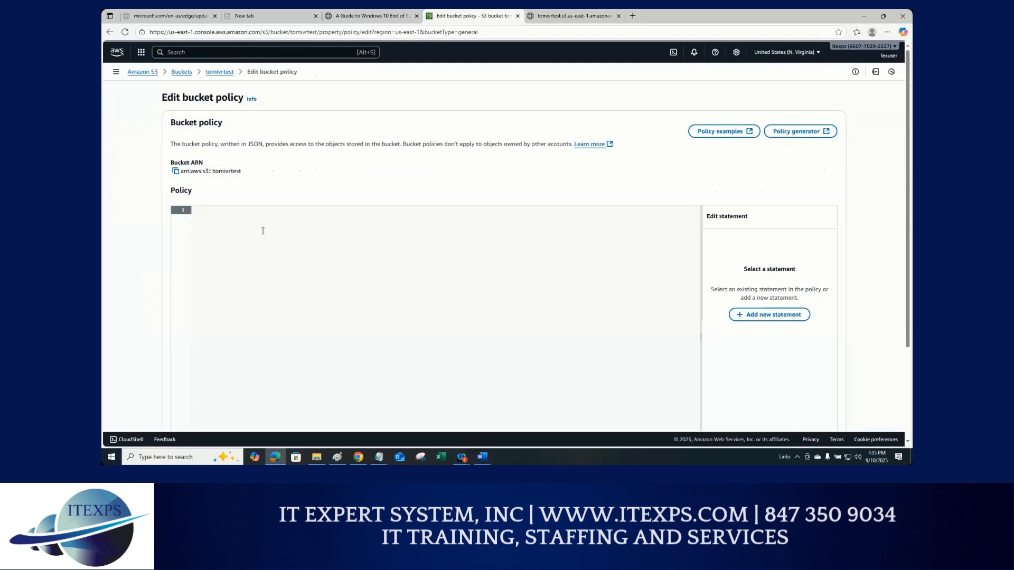
pyautogui.write('{     "Version": "2012-10-17",     "Statement": [         {             "Sid": "PublicReadGetObject",             "Effect": "Allow",             "Principal": "*",             "Action": "s3:GetObject",             "Resource": "arn:aws:s3:::tomivrtest/*"         }     ] }')
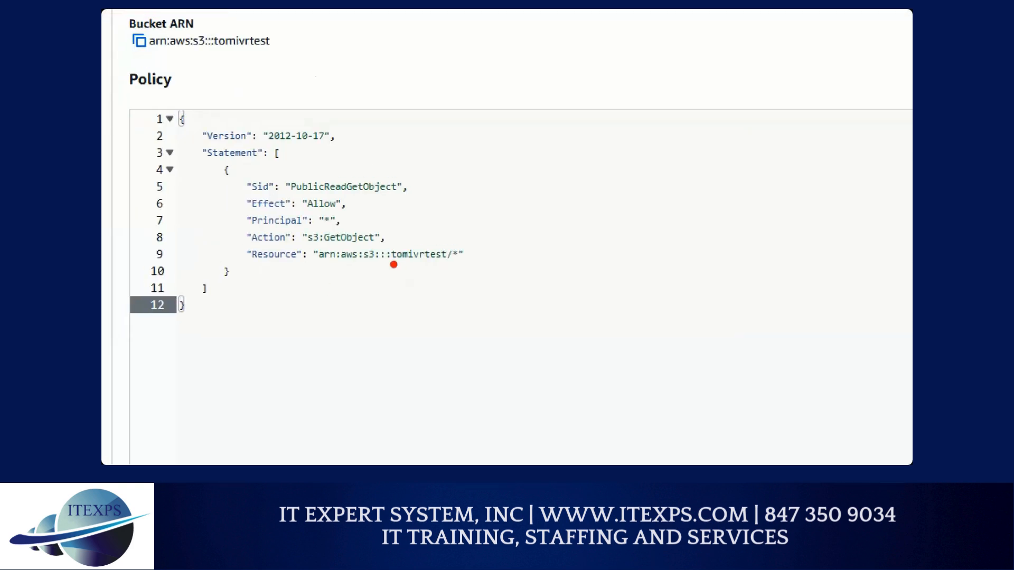
pyautogui.moveTo(393, 264)
pyautogui.mouseDown()
pyautogui.moveTo(446, 264)
pyautogui.moveTo(399, 271)
pyautogui.moveTo(442, 272)
pyautogui.mouseUp()
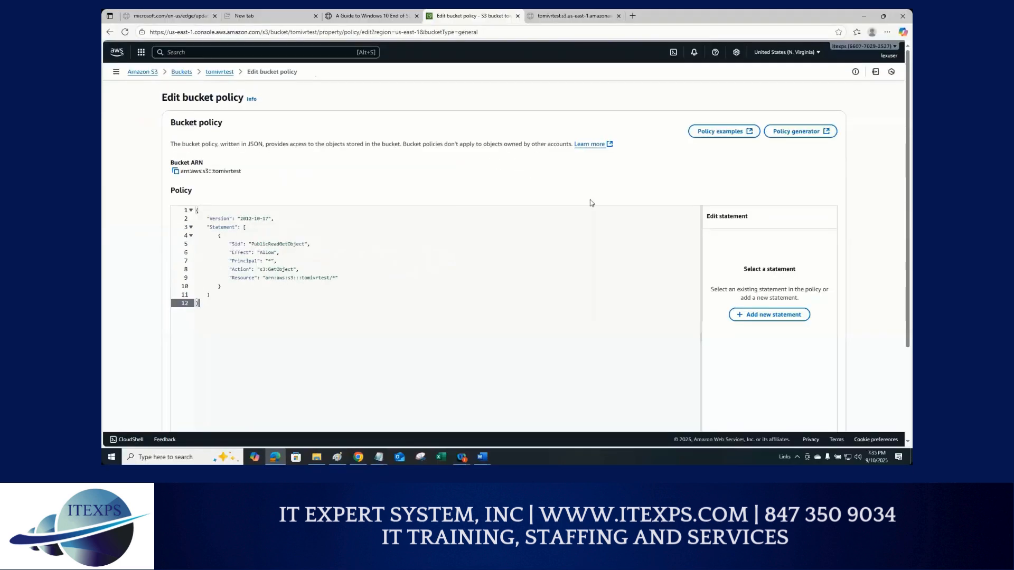
pyautogui.scroll(-3, 593, 204)
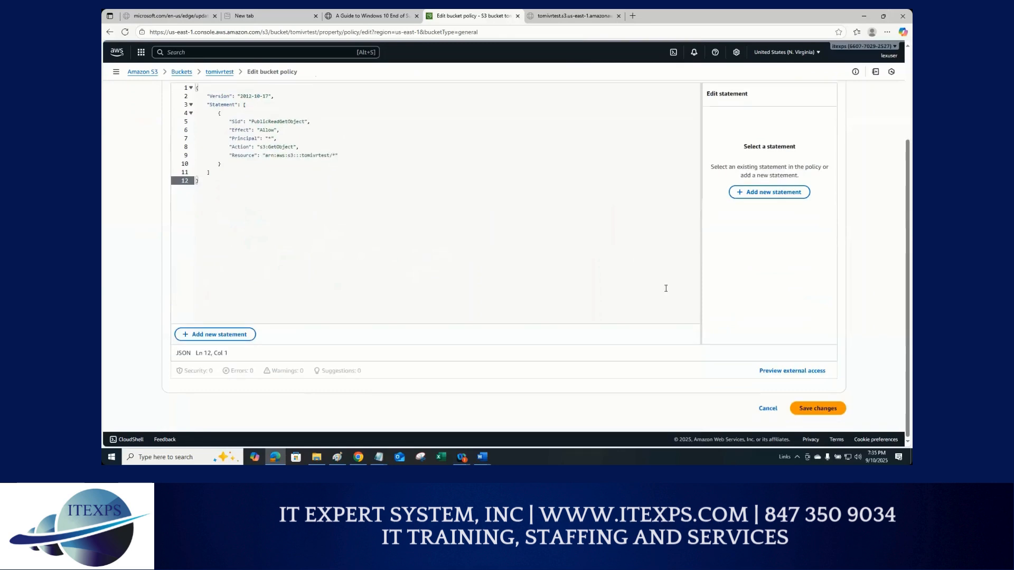
pyautogui.click(797, 410)
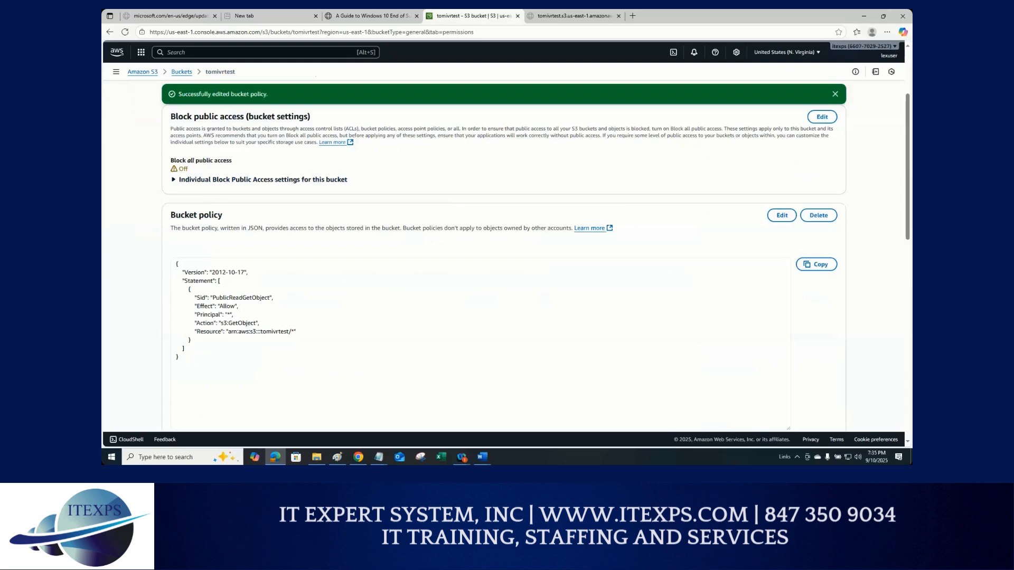
# Step: Trace the path from Amazon S3 to Buckets to tomivrtest with temporary red annotations
pyautogui.hotkey('ctrl', '1')
pyautogui.click(112, 72)
pyautogui.moveTo(149, 75); pyautogui.dragTo(178, 77)
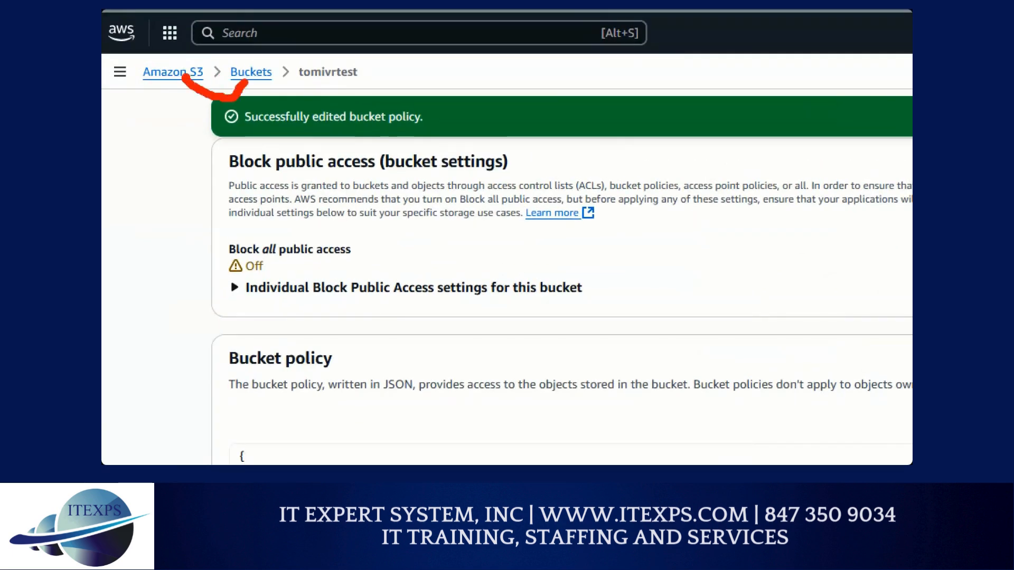
pyautogui.moveTo(246, 80)
pyautogui.mouseDown()
pyautogui.moveTo(280, 117)
pyautogui.moveTo(311, 82)
pyautogui.mouseUp()
pyautogui.moveTo(446, 81)
pyautogui.mouseDown()
pyautogui.moveTo(448, 132)
pyautogui.moveTo(457, 105)
pyautogui.moveTo(575, 103)
pyautogui.moveTo(605, 132)
pyautogui.moveTo(703, 136)
pyautogui.mouseUp()
pyautogui.moveTo(776, 309)
pyautogui.mouseDown()
pyautogui.moveTo(886, 309)
pyautogui.moveTo(818, 371)
pyautogui.moveTo(765, 374)
pyautogui.moveTo(774, 310)
pyautogui.mouseUp()
pyautogui.moveTo(827, 322)
pyautogui.mouseDown()
pyautogui.moveTo(830, 341)
pyautogui.moveTo(800, 360)
pyautogui.mouseUp()
pyautogui.moveTo(832, 346); pyautogui.dragTo(869, 343)
pyautogui.moveTo(358, 349)
pyautogui.mouseDown()
pyautogui.moveTo(571, 396)
pyautogui.moveTo(388, 459)
pyautogui.moveTo(361, 348)
pyautogui.mouseUp()
pyautogui.moveTo(658, 417)
pyautogui.mouseDown()
pyautogui.moveTo(631, 463)
pyautogui.moveTo(817, 445)
pyautogui.mouseUp()
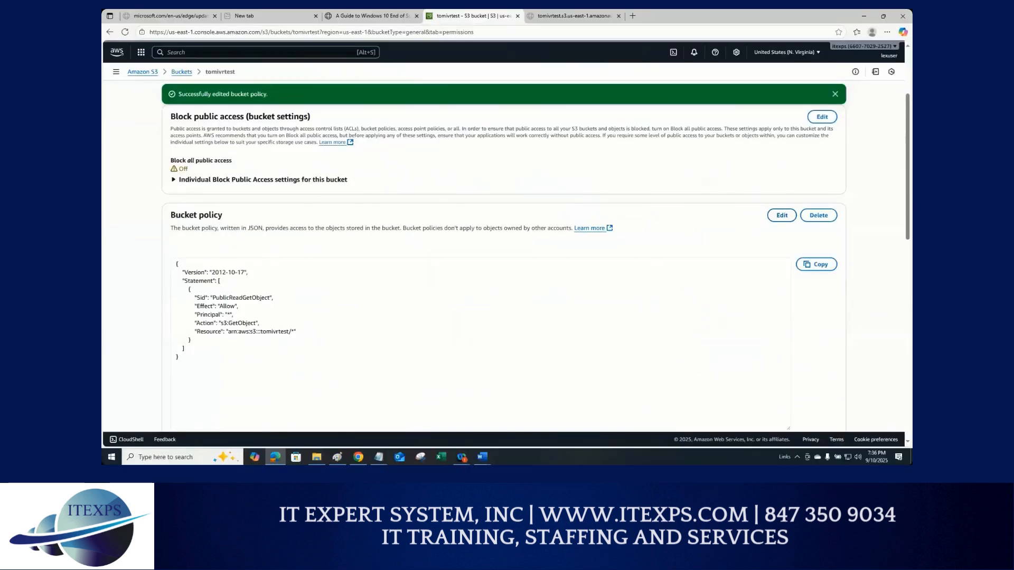
# Step: Draw a temporary red box around the bucket policy JSON and handwrite "Save" beside it
pyautogui.moveTo(161, 252)
pyautogui.mouseDown()
pyautogui.moveTo(164, 369)
pyautogui.moveTo(462, 150)
pyautogui.moveTo(153, 134)
pyautogui.mouseUp()
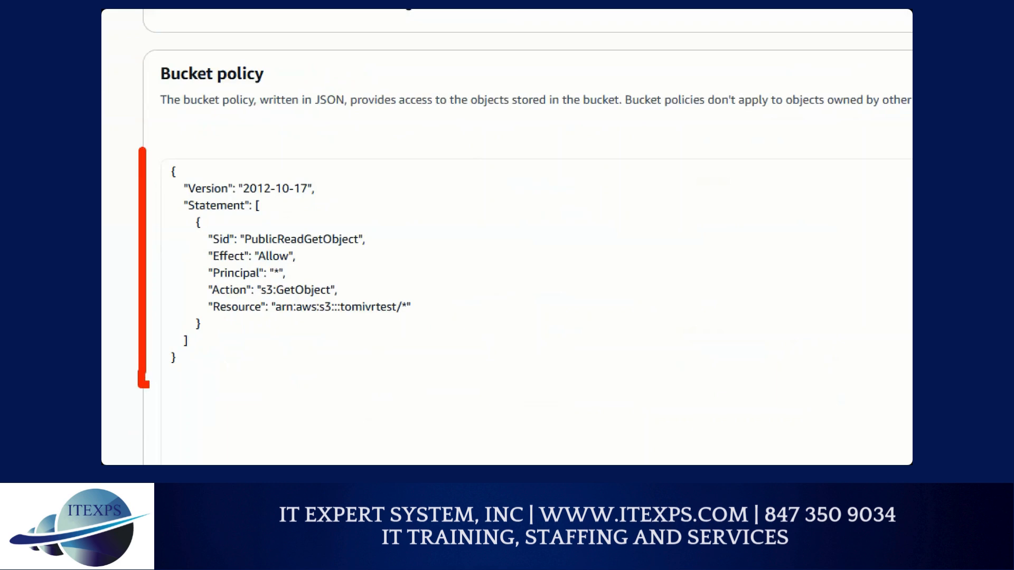
pyautogui.moveTo(678, 288)
pyautogui.mouseDown()
pyautogui.moveTo(690, 338)
pyautogui.moveTo(660, 357)
pyautogui.mouseUp()
pyautogui.moveTo(729, 318)
pyautogui.mouseDown()
pyautogui.moveTo(710, 349)
pyautogui.moveTo(827, 304)
pyautogui.moveTo(864, 317)
pyautogui.mouseUp()
pyautogui.click(819, 351)
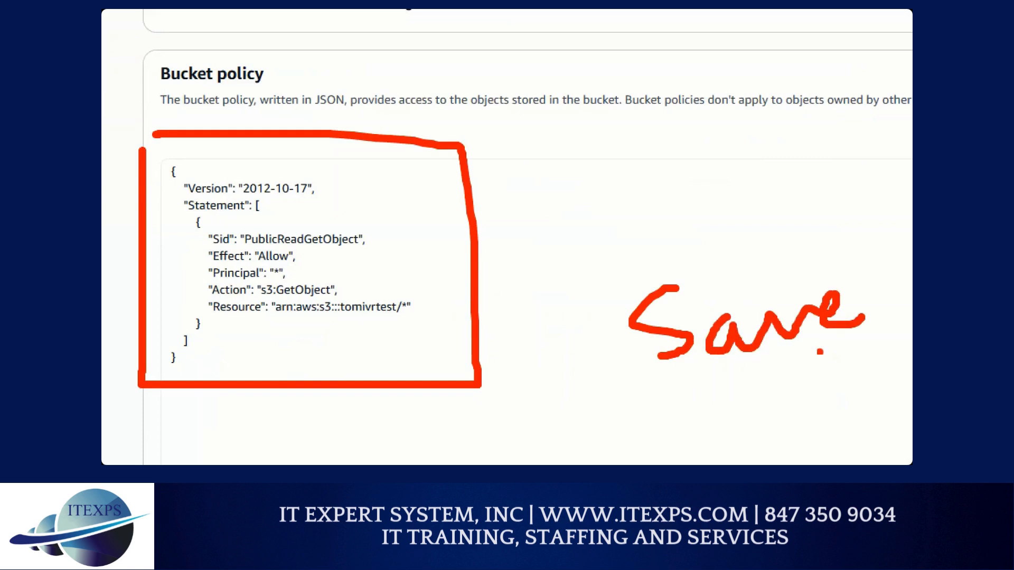
pyautogui.moveTo(672, 414); pyautogui.dragTo(909, 304)
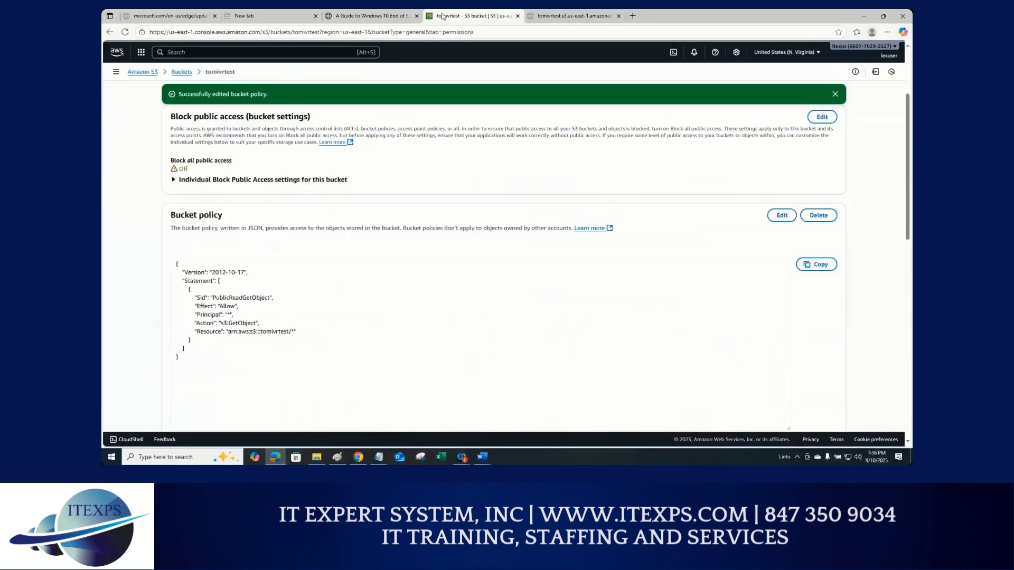
# Step: Reload the tomivrtest bucket's public index.html page and bring up its HTML source in Notepad for comparison
pyautogui.click(573, 16)
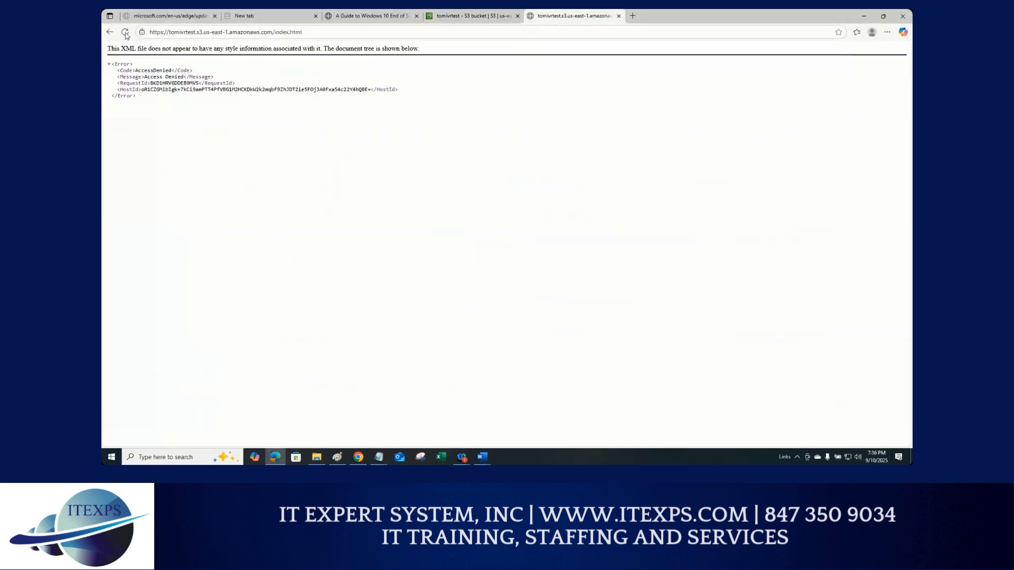
pyautogui.click(125, 32)
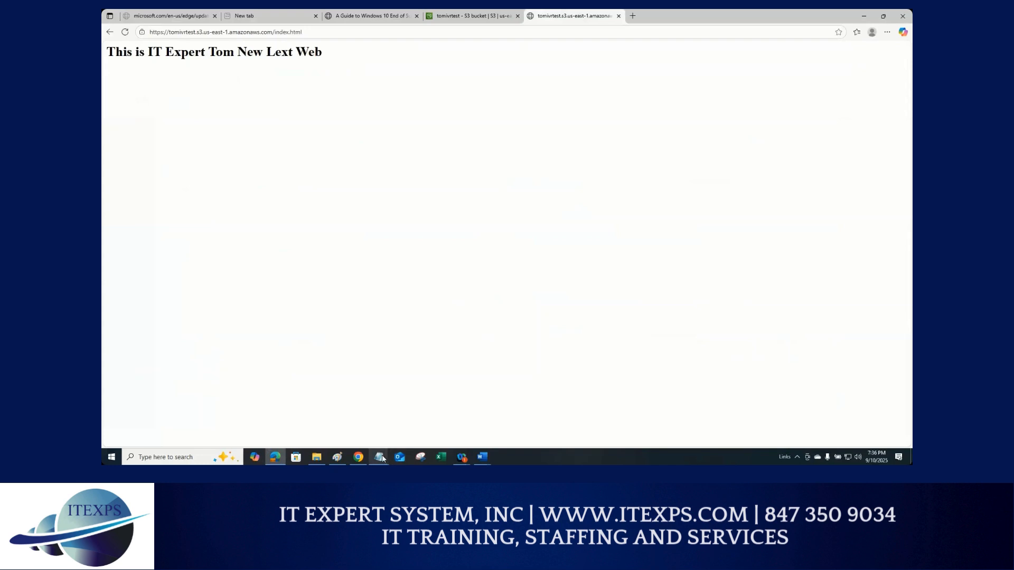
pyautogui.moveTo(383, 458)
pyautogui.click(502, 426)
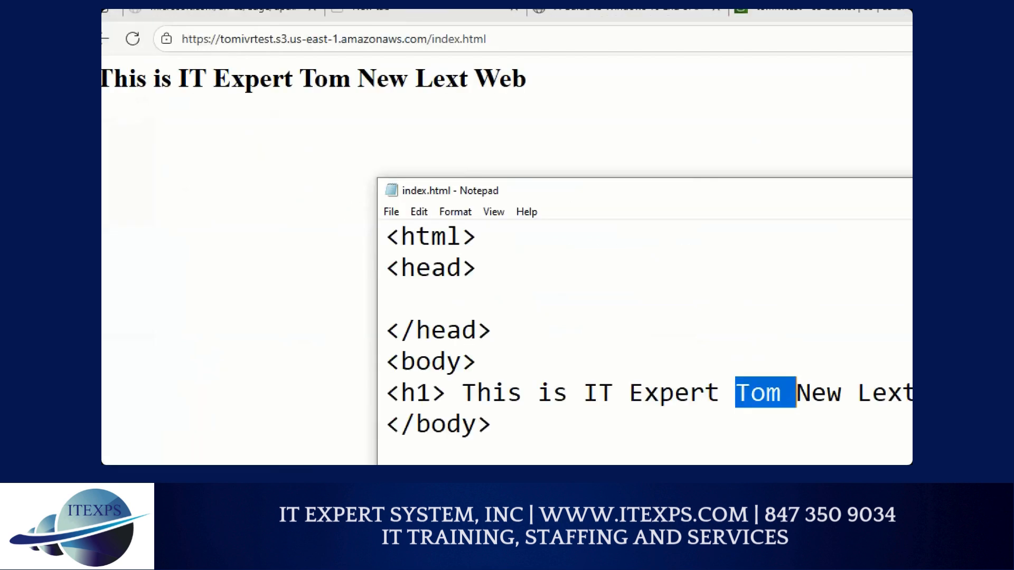
# Step: Underline the rendered heading and circle its h1 tag in temporary red ink, clear the marks, and minimise Notepad
pyautogui.moveTo(109, 83); pyautogui.dragTo(414, 82)
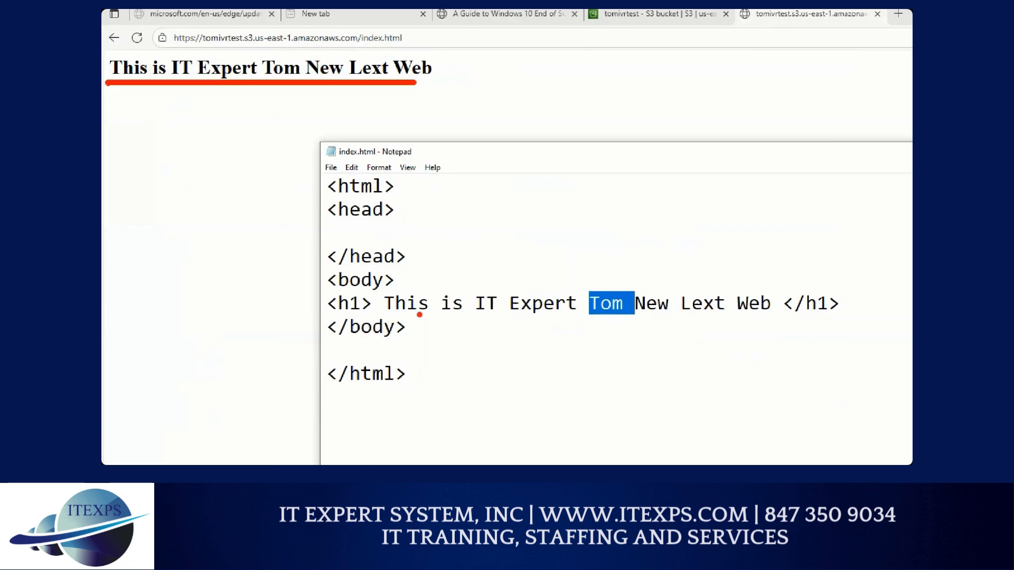
pyautogui.moveTo(328, 290)
pyautogui.mouseDown()
pyautogui.moveTo(346, 286)
pyautogui.moveTo(327, 327)
pyautogui.moveTo(341, 293)
pyautogui.mouseUp()
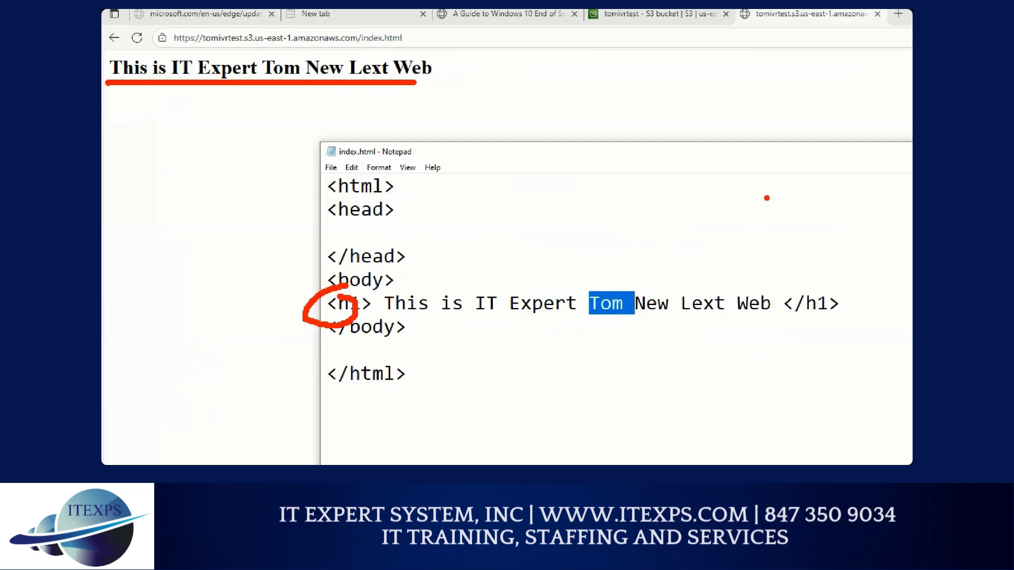
pyautogui.press('Escape')
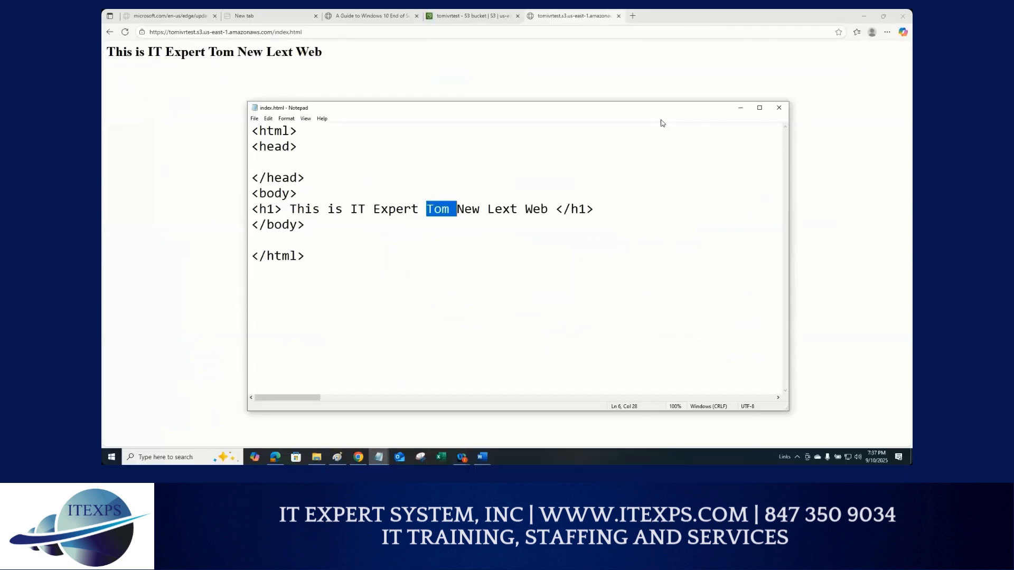
pyautogui.click(740, 107)
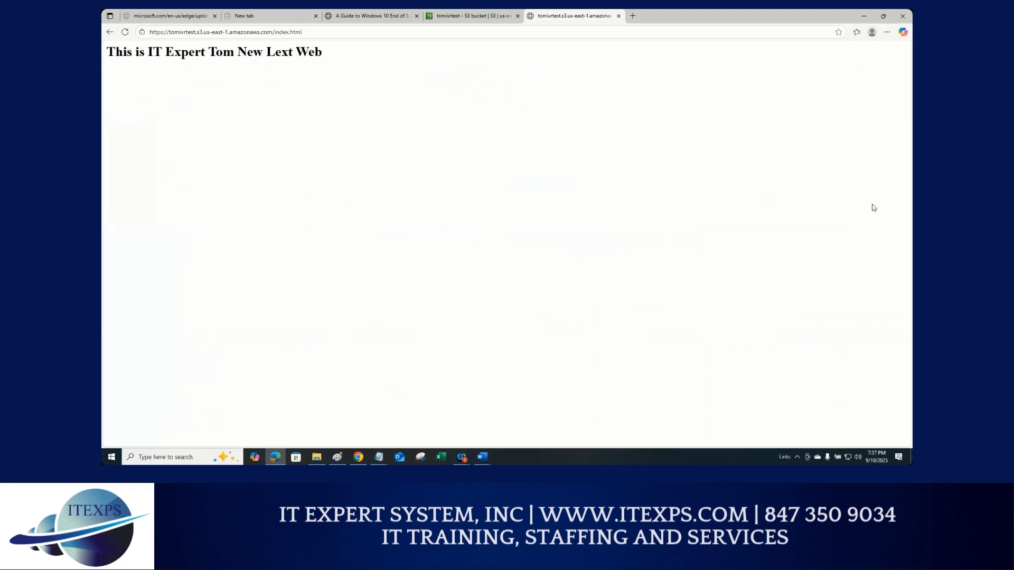
# Step: Zoom into the blank web page, draw a temporary red double circle with an arrow below it, and handwrite "Widget" above it
pyautogui.hotkey('ctrl', '1')
pyautogui.scroll(-3, 819, 273)
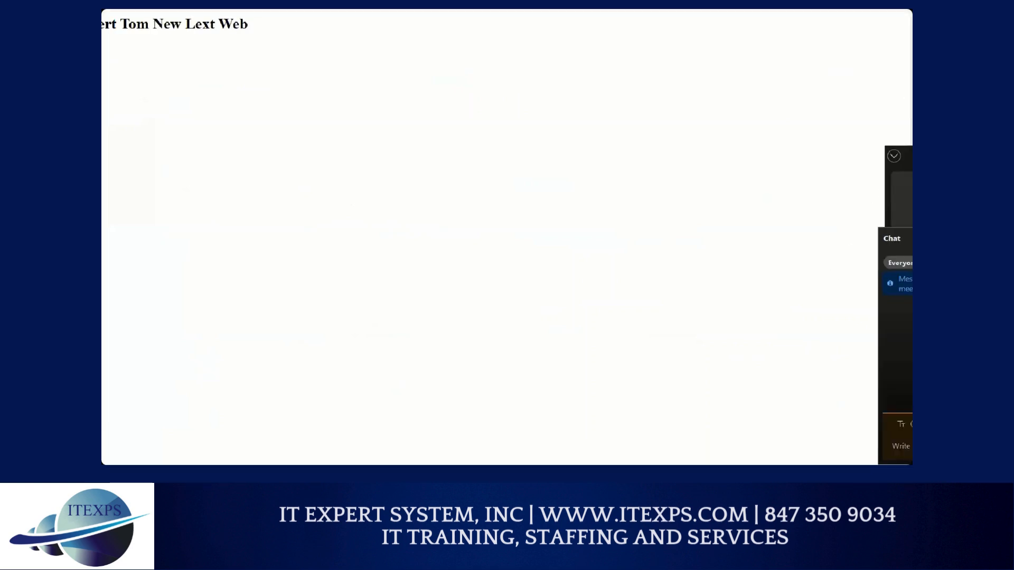
pyautogui.click(819, 273)
pyautogui.moveTo(820, 323)
pyautogui.mouseDown()
pyautogui.moveTo(785, 357)
pyautogui.moveTo(828, 374)
pyautogui.moveTo(815, 332)
pyautogui.moveTo(776, 365)
pyautogui.moveTo(834, 383)
pyautogui.moveTo(801, 317)
pyautogui.mouseUp()
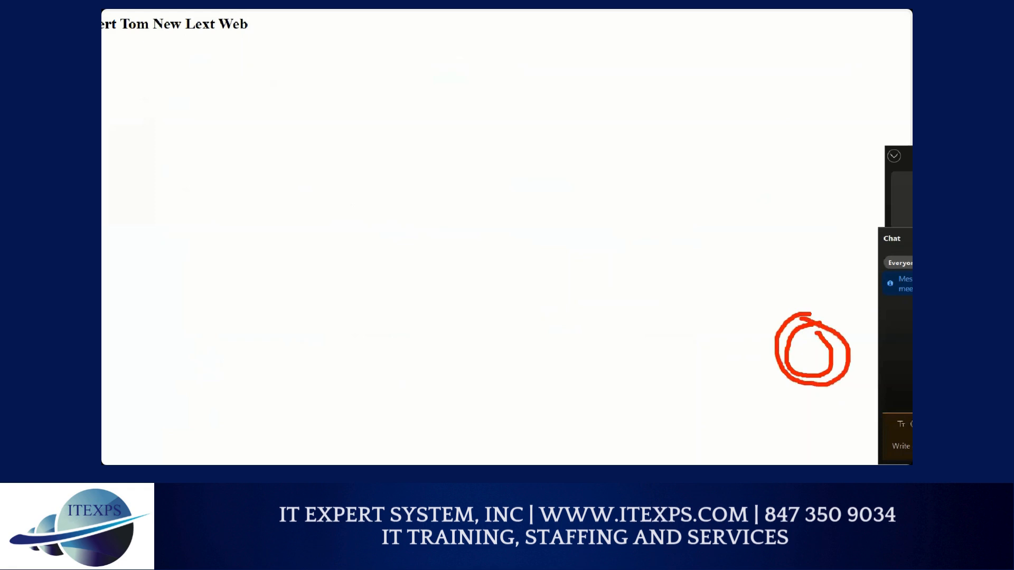
pyautogui.moveTo(798, 427)
pyautogui.mouseDown()
pyautogui.moveTo(800, 392)
pyautogui.moveTo(809, 410)
pyautogui.mouseUp()
pyautogui.moveTo(637, 245)
pyautogui.mouseDown()
pyautogui.moveTo(645, 285)
pyautogui.moveTo(675, 280)
pyautogui.moveTo(679, 244)
pyautogui.mouseUp()
pyautogui.moveTo(691, 244); pyautogui.dragTo(691, 283)
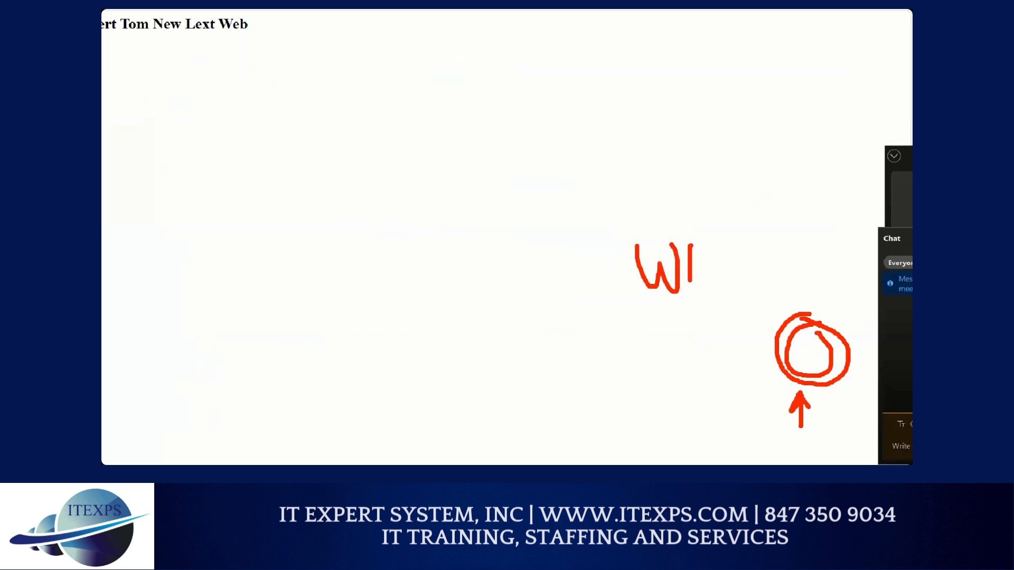
pyautogui.moveTo(717, 219)
pyautogui.mouseDown()
pyautogui.moveTo(698, 271)
pyautogui.moveTo(717, 270)
pyautogui.mouseUp()
pyautogui.moveTo(730, 253); pyautogui.dragTo(726, 284)
pyautogui.moveTo(739, 271)
pyautogui.mouseDown()
pyautogui.moveTo(757, 244)
pyautogui.moveTo(767, 282)
pyautogui.mouseUp()
# Step: Sketch a temporary red rectangle containing a smaller box linked by a line to the widget circle, and clear the annotations
pyautogui.moveTo(315, 105)
pyautogui.mouseDown()
pyautogui.moveTo(657, 96)
pyautogui.moveTo(656, 218)
pyautogui.moveTo(390, 225)
pyautogui.moveTo(354, 154)
pyautogui.moveTo(354, 120)
pyautogui.mouseUp()
pyautogui.moveTo(411, 117)
pyautogui.mouseDown()
pyautogui.moveTo(412, 155)
pyautogui.moveTo(495, 117)
pyautogui.moveTo(425, 113)
pyautogui.mouseUp()
pyautogui.moveTo(465, 141)
pyautogui.mouseDown()
pyautogui.moveTo(511, 158)
pyautogui.moveTo(781, 351)
pyautogui.mouseUp()
pyautogui.click(783, 404)
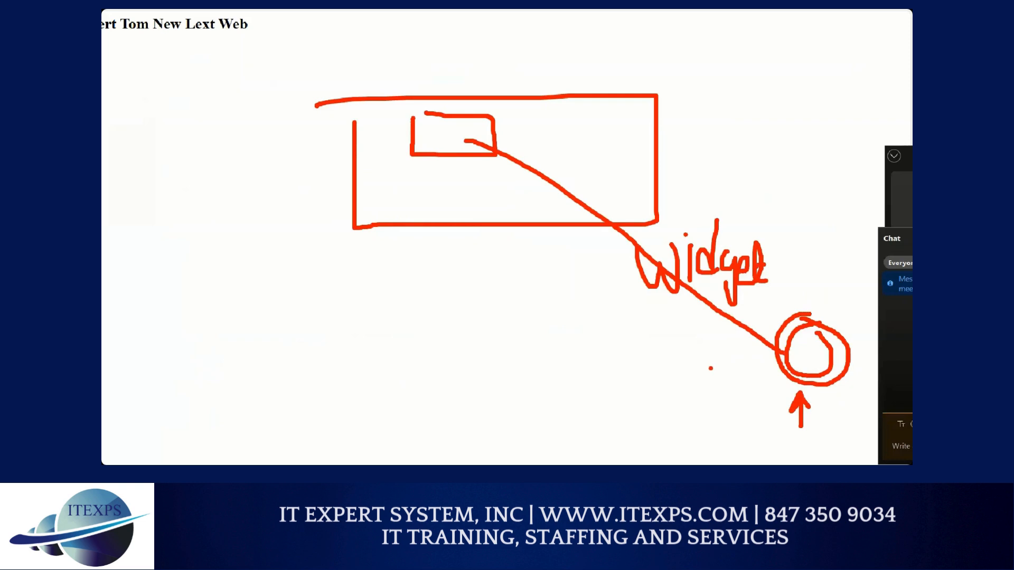
pyautogui.moveTo(455, 107)
pyautogui.mouseDown()
pyautogui.moveTo(415, 107)
pyautogui.moveTo(457, 178)
pyautogui.moveTo(515, 122)
pyautogui.moveTo(467, 102)
pyautogui.mouseUp()
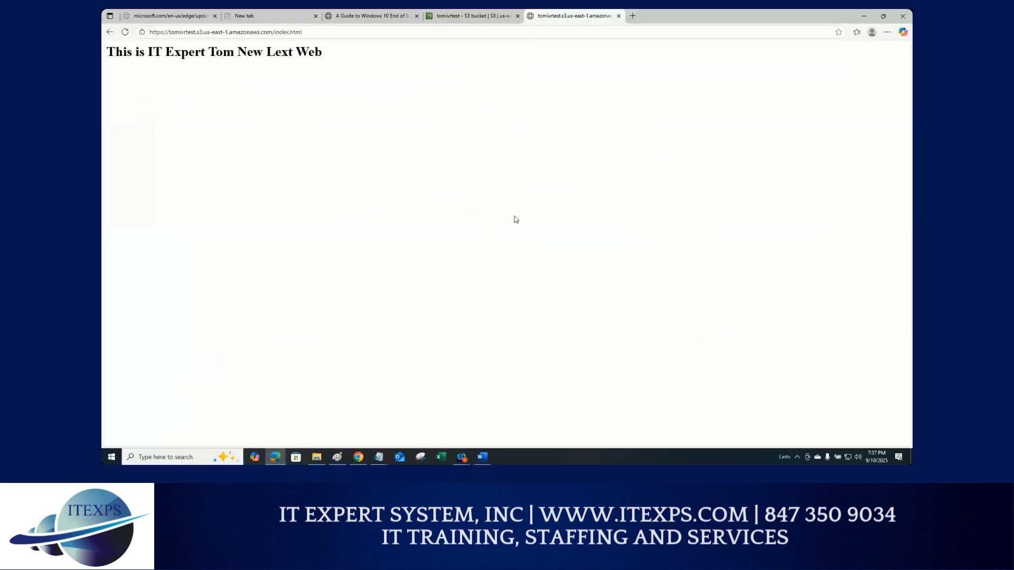
# Step: Switch to the Paint architecture diagram, place a temporary red check mark beside "web" in the CloudFront circle, and clear it
pyautogui.click(337, 457)
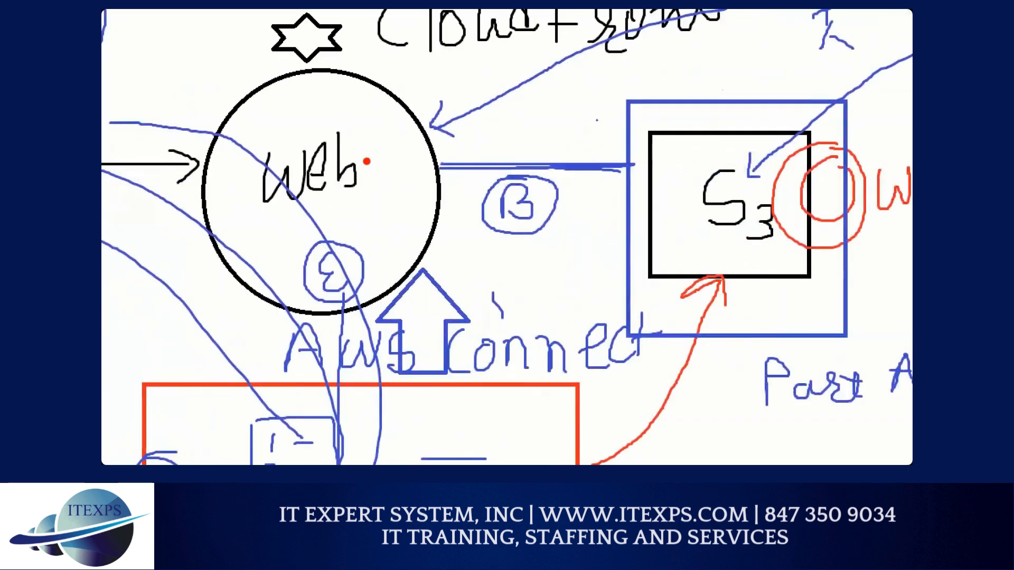
pyautogui.moveTo(367, 162); pyautogui.dragTo(438, 139)
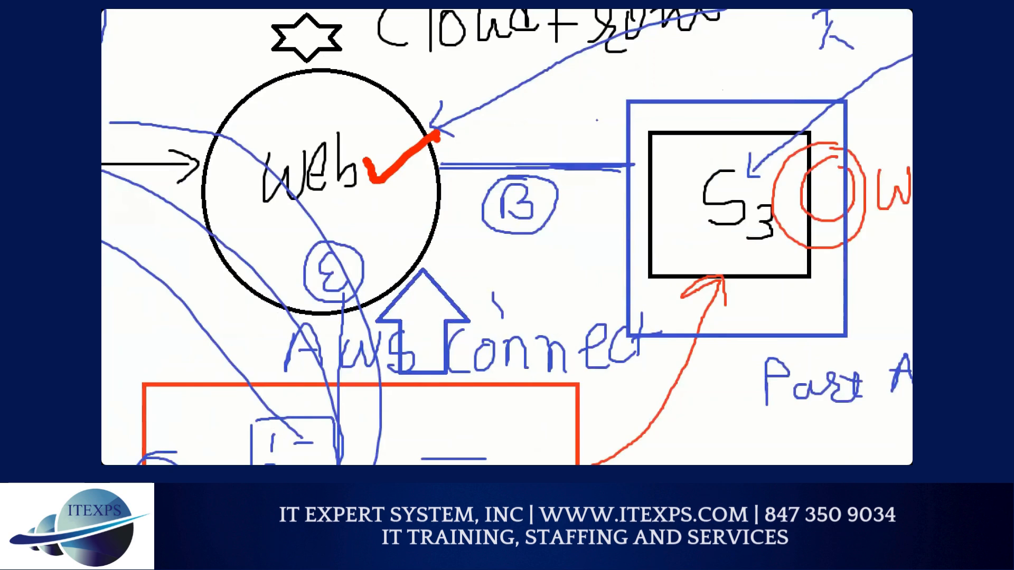
pyautogui.press('Escape')
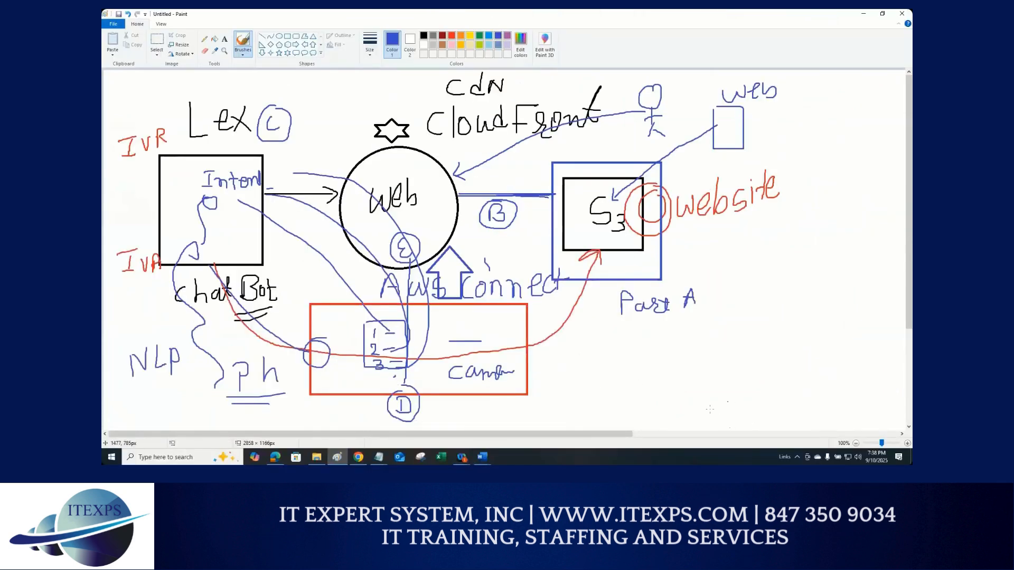
# Step: Switch to Chrome, find the article's CloudFront-to-S3 diagram, circle and box the S3 Bucket, and trace its incoming arrow in red
pyautogui.click(358, 457)
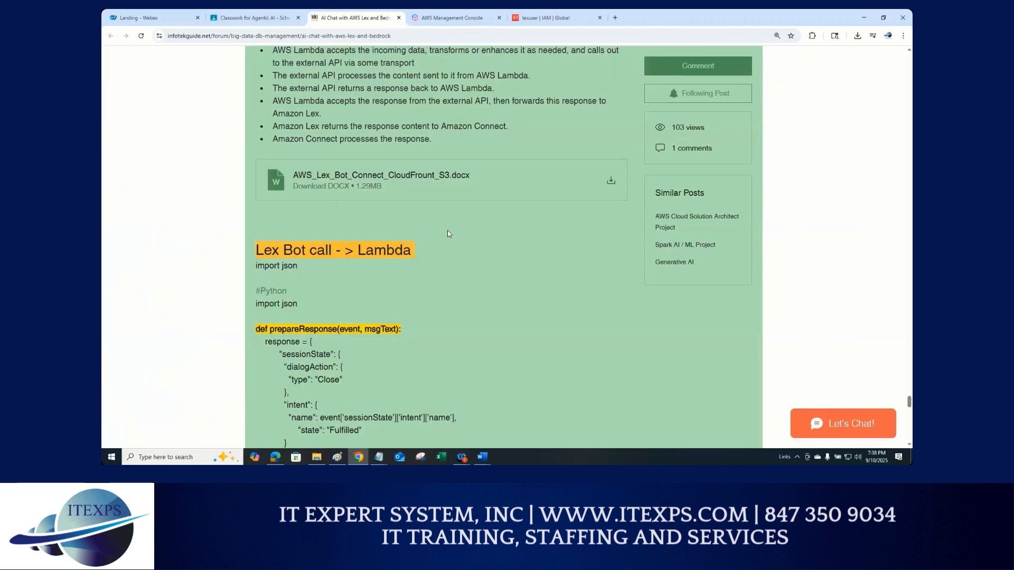
pyautogui.scroll(8, 448, 234)
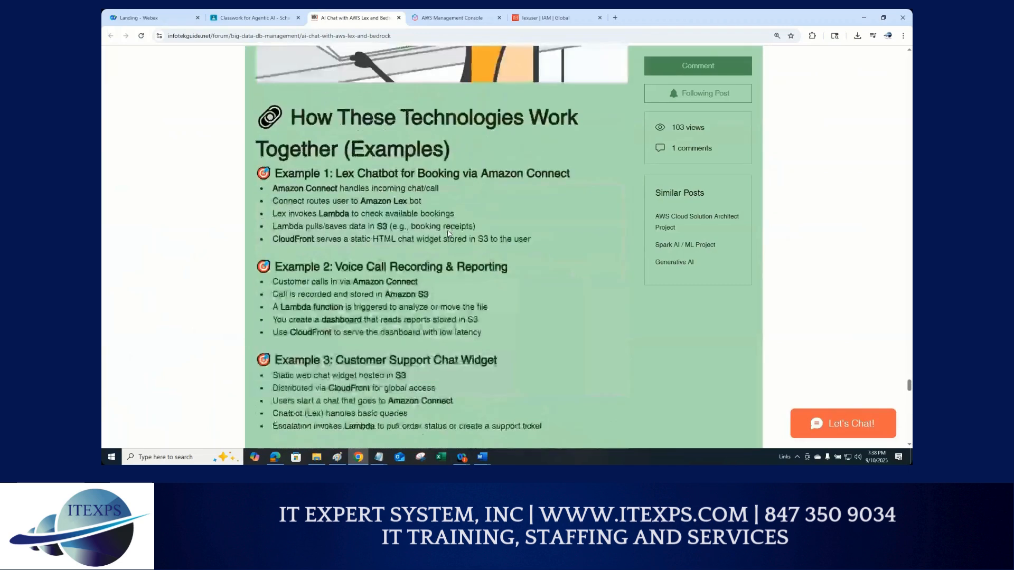
pyautogui.scroll(10, 448, 234)
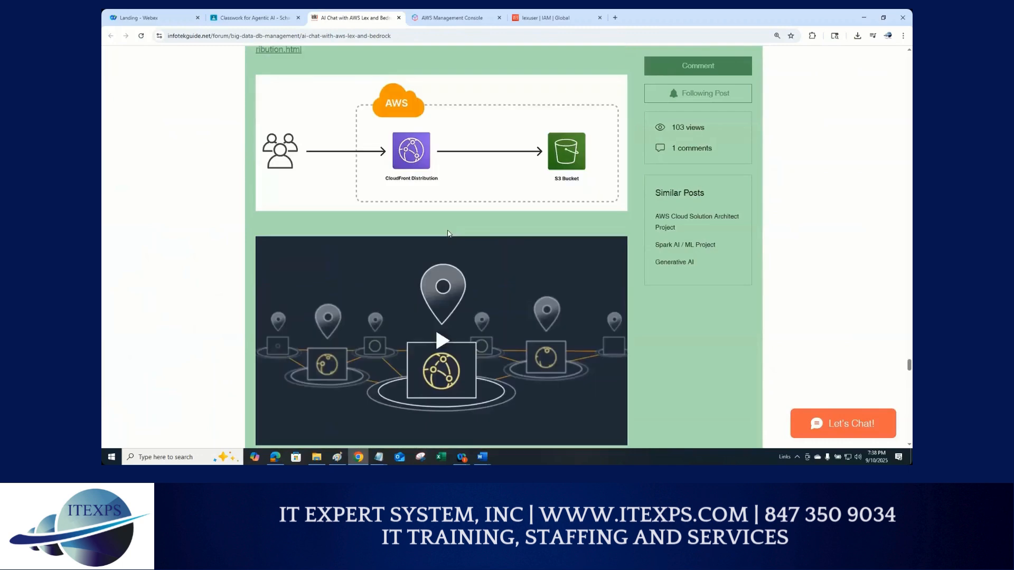
pyautogui.scroll(3, 448, 234)
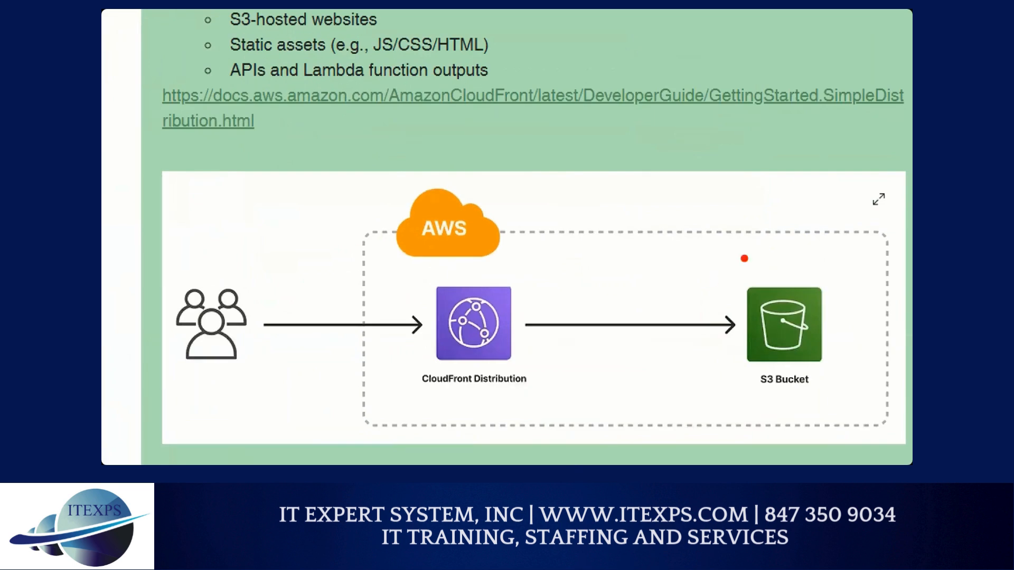
pyautogui.moveTo(744, 258)
pyautogui.mouseDown()
pyautogui.moveTo(716, 304)
pyautogui.moveTo(844, 317)
pyautogui.moveTo(774, 266)
pyautogui.mouseUp()
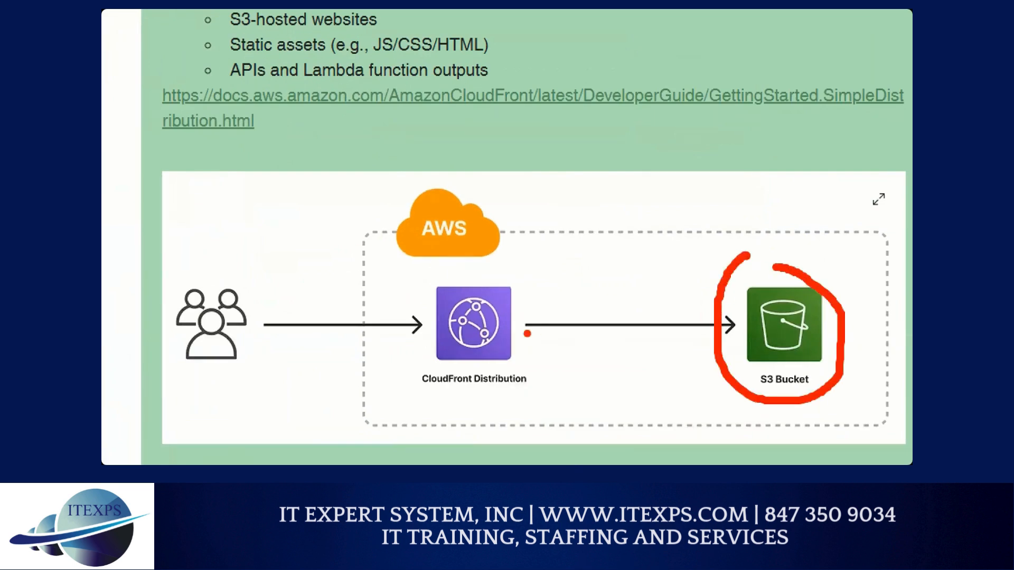
pyautogui.moveTo(504, 326)
pyautogui.mouseDown()
pyautogui.moveTo(739, 325)
pyautogui.moveTo(714, 317)
pyautogui.moveTo(716, 341)
pyautogui.mouseUp()
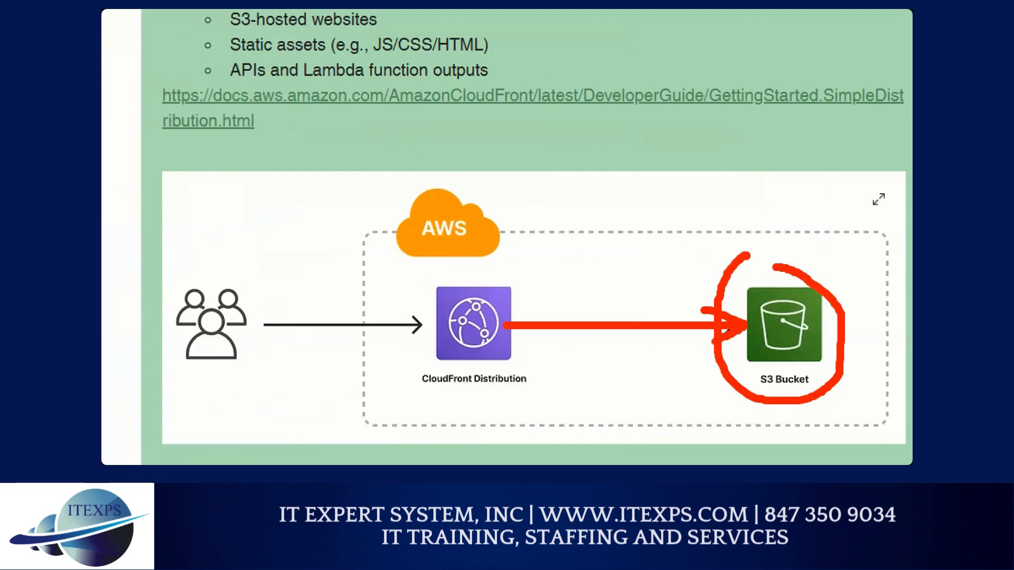
pyautogui.moveTo(697, 186)
pyautogui.mouseDown()
pyautogui.moveTo(695, 453)
pyautogui.moveTo(867, 406)
pyautogui.moveTo(860, 211)
pyautogui.moveTo(721, 211)
pyautogui.mouseUp()
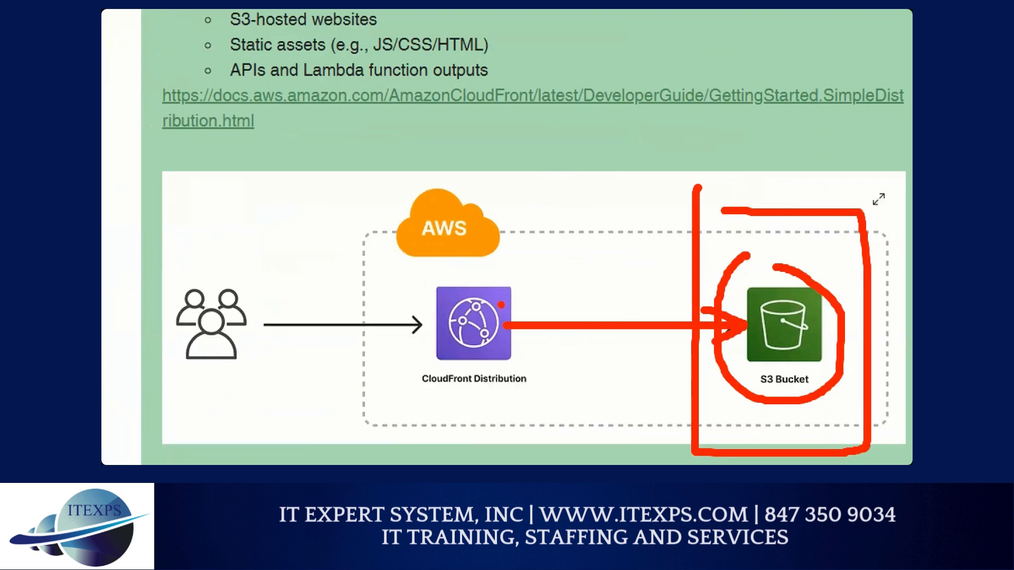
# Step: Draw temporary red lines spreading out around the CloudFront Distribution icon and circle the icon
pyautogui.moveTo(675, 246)
pyautogui.mouseDown()
pyautogui.moveTo(531, 306)
pyautogui.moveTo(441, 89)
pyautogui.mouseUp()
pyautogui.moveTo(464, 263); pyautogui.dragTo(305, 136)
pyautogui.moveTo(390, 285); pyautogui.dragTo(318, 458)
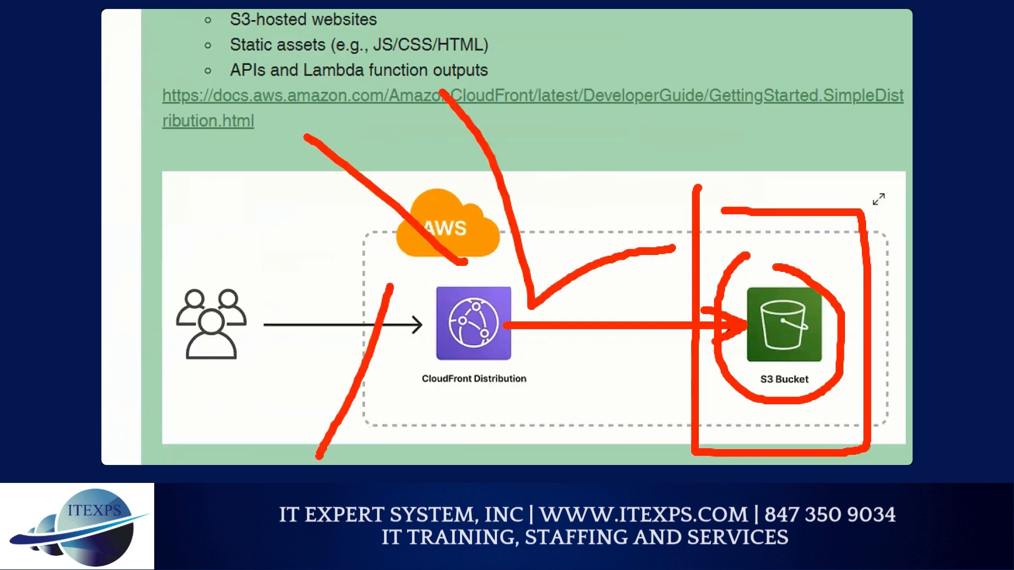
pyautogui.moveTo(462, 327); pyautogui.dragTo(465, 464)
pyautogui.moveTo(478, 280)
pyautogui.mouseDown()
pyautogui.moveTo(411, 316)
pyautogui.moveTo(534, 305)
pyautogui.moveTo(485, 286)
pyautogui.mouseUp()
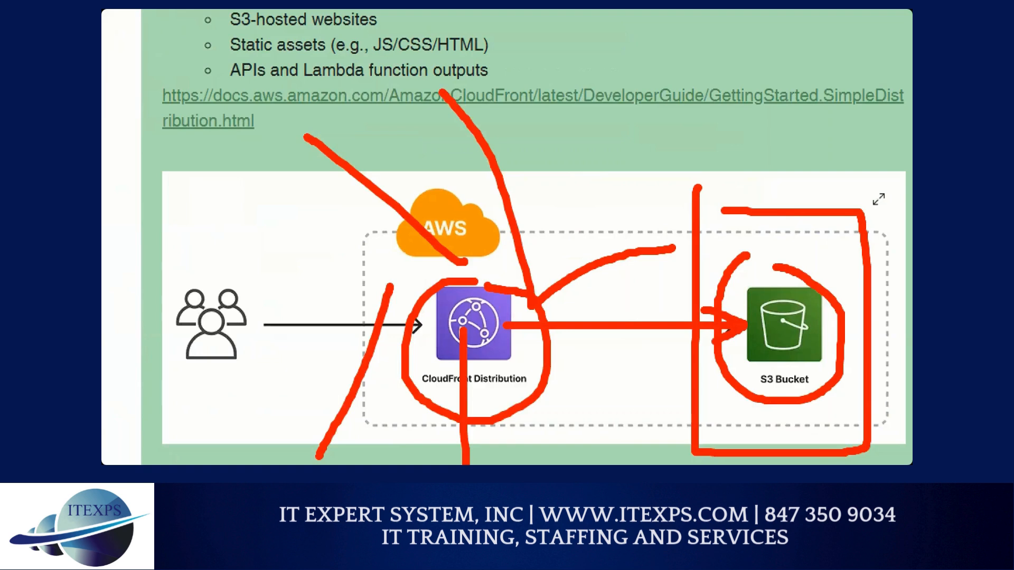